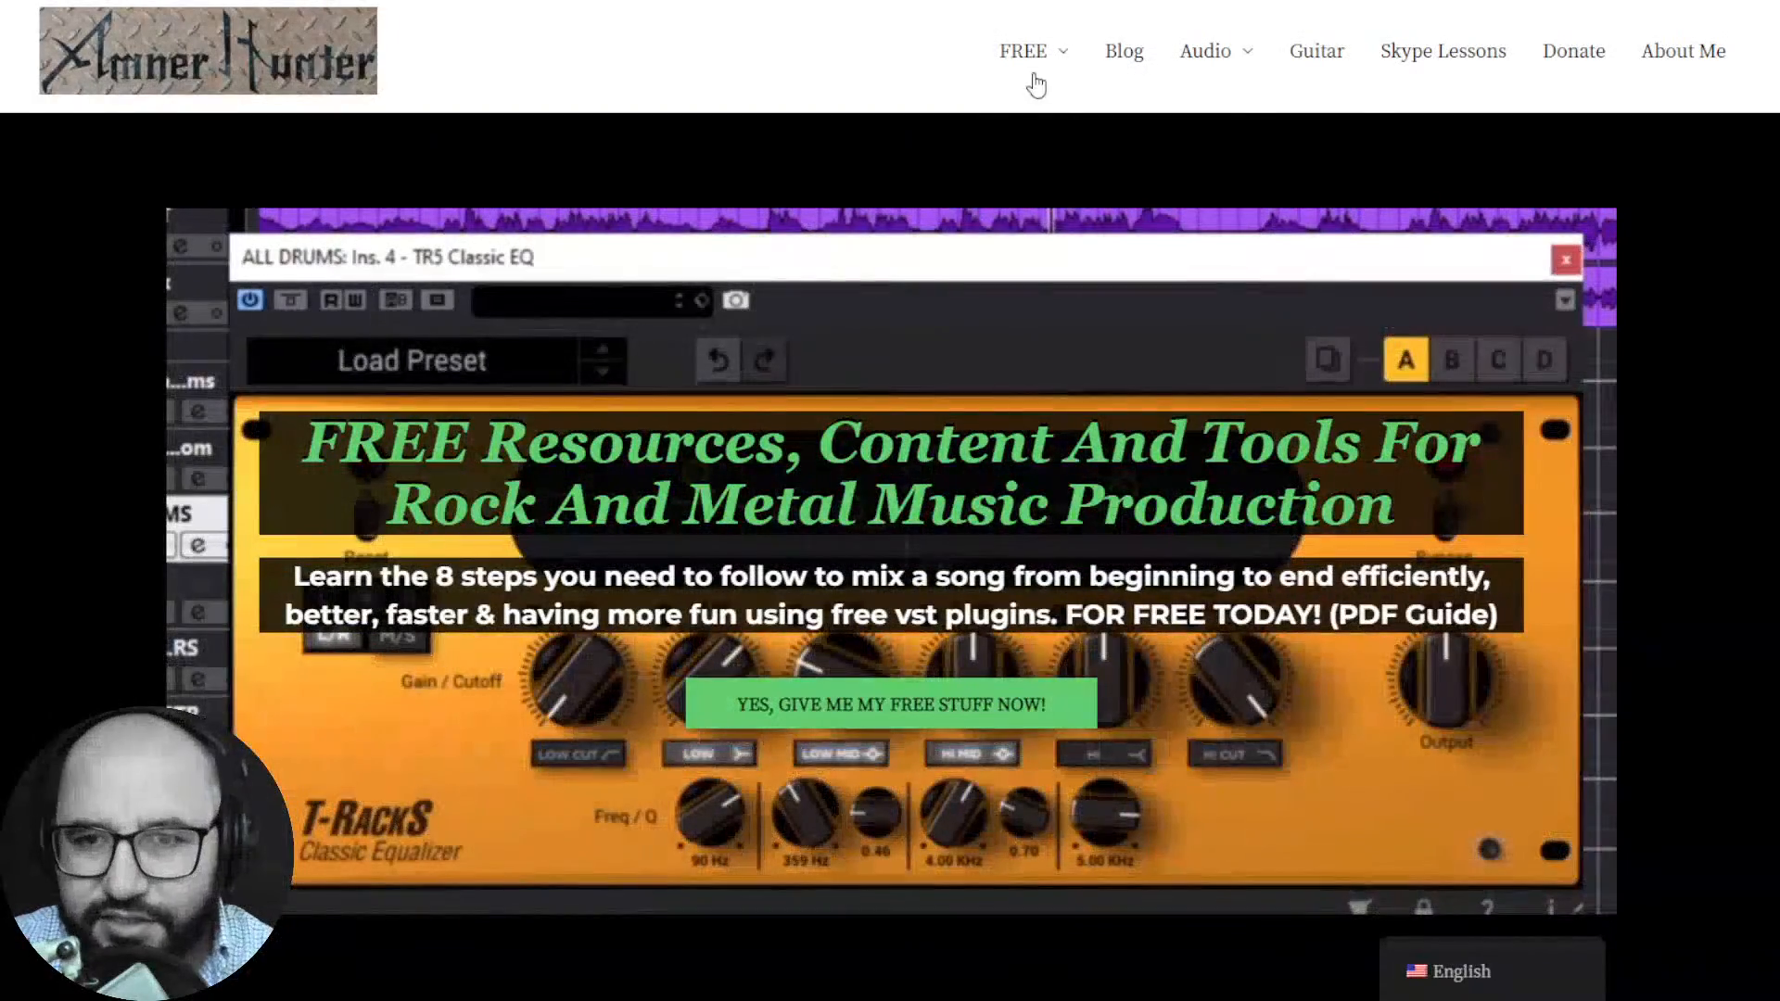
Switch from the website to the REAPER project with the MaxxVolume plug-in window on the Kick bus
{"action": "mouse_move", "coordinate": [1036, 74]}
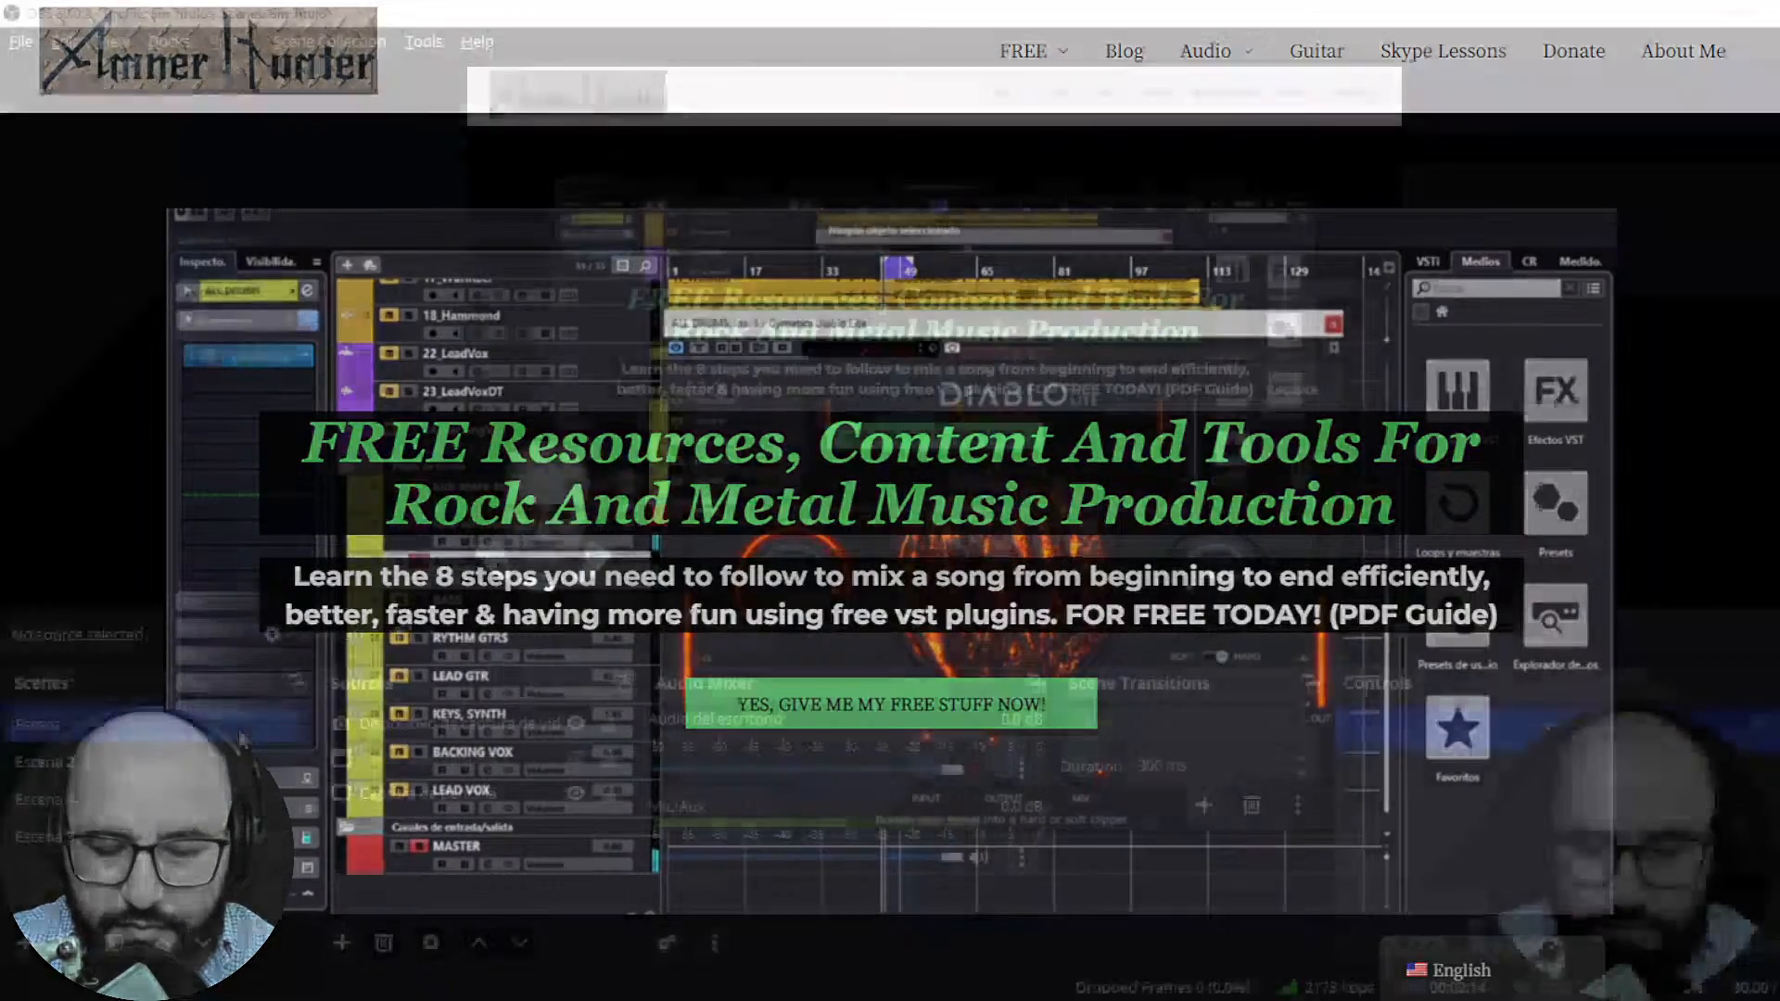
{"action": "key", "text": "alt+Tab"}
{"action": "key", "text": "alt+Tab"}
{"action": "key", "text": "alt+Tab"}
{"action": "left_click", "coordinate": [990, 262]}
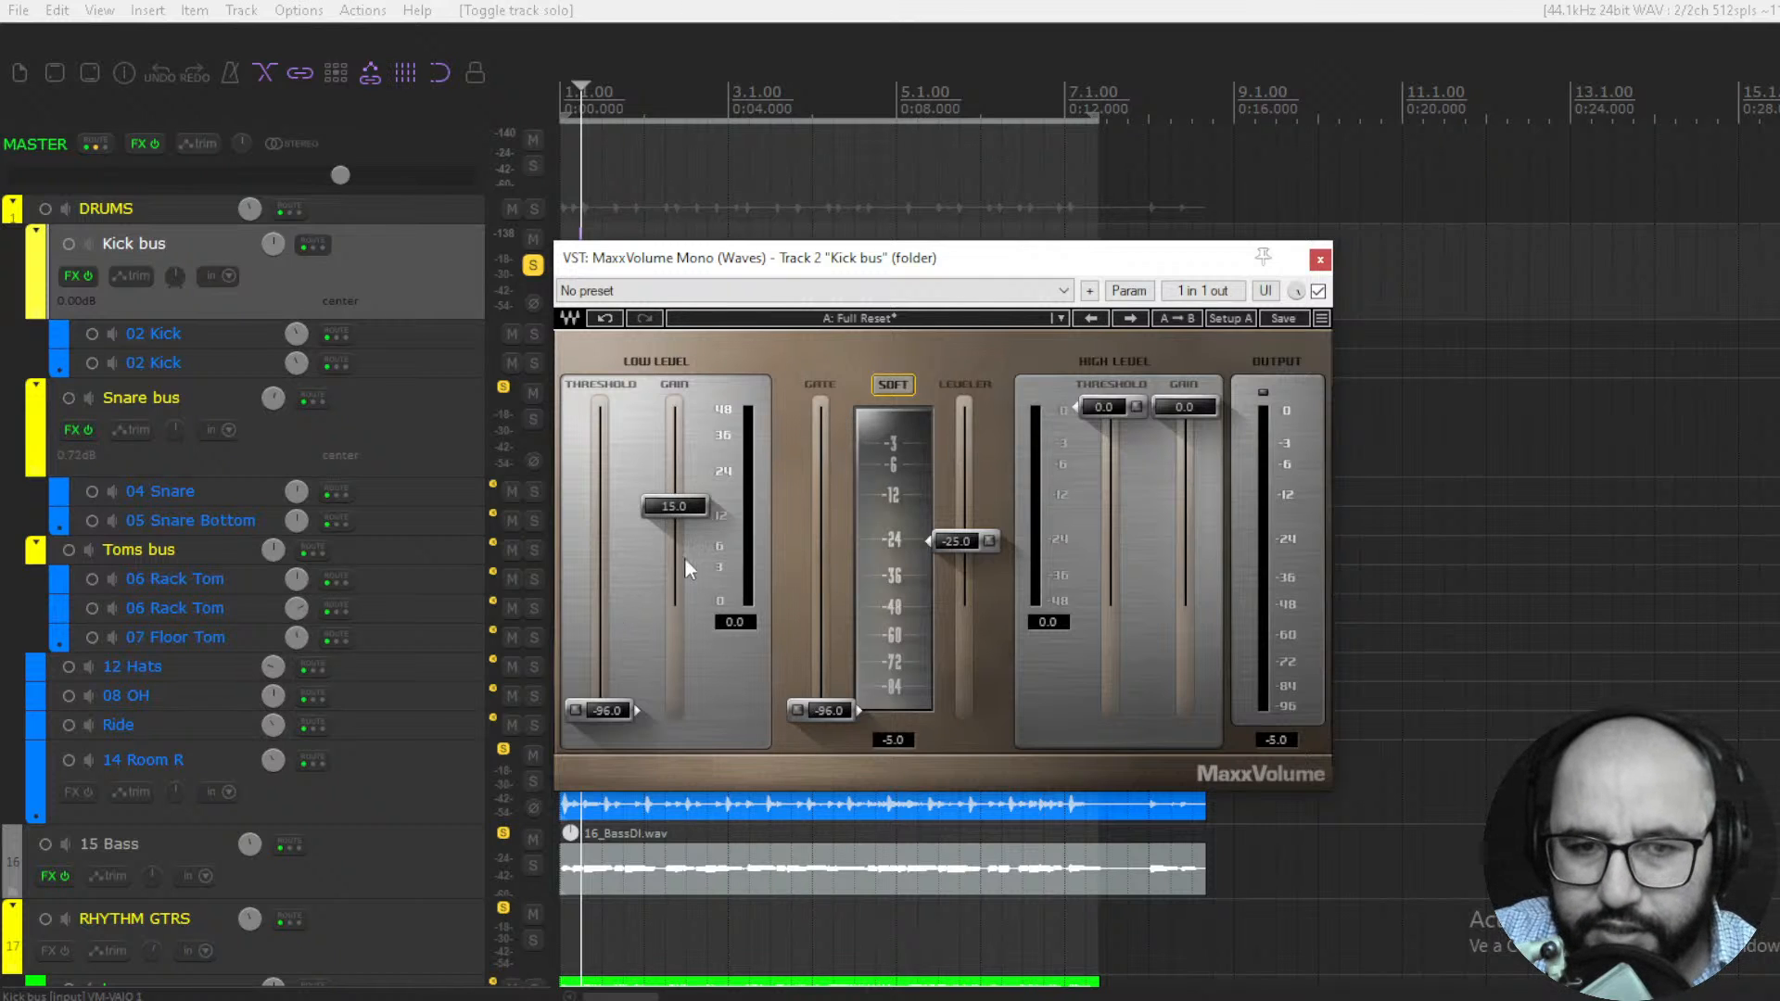
Play the kick loop with the master muted and activate Low Level processing with threshold -32.5 and gain 15.2
{"action": "left_click", "coordinate": [534, 137]}
{"action": "key", "text": "space"}
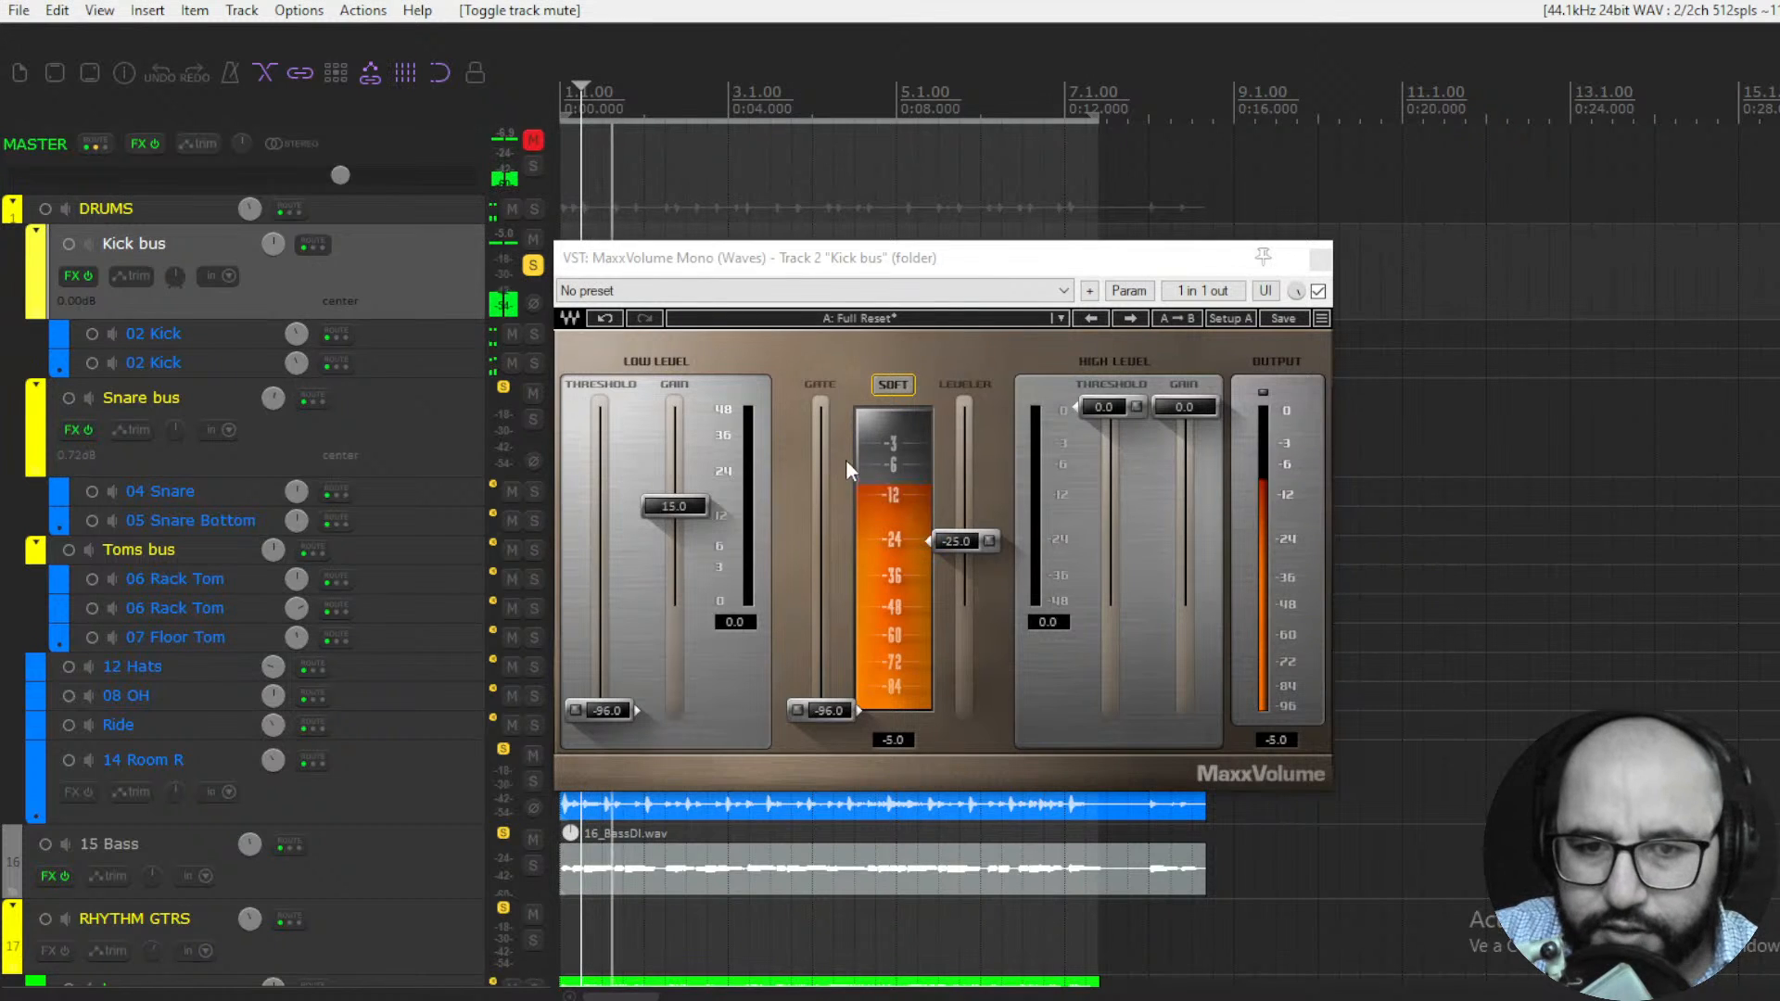
{"action": "left_click", "coordinate": [583, 707]}
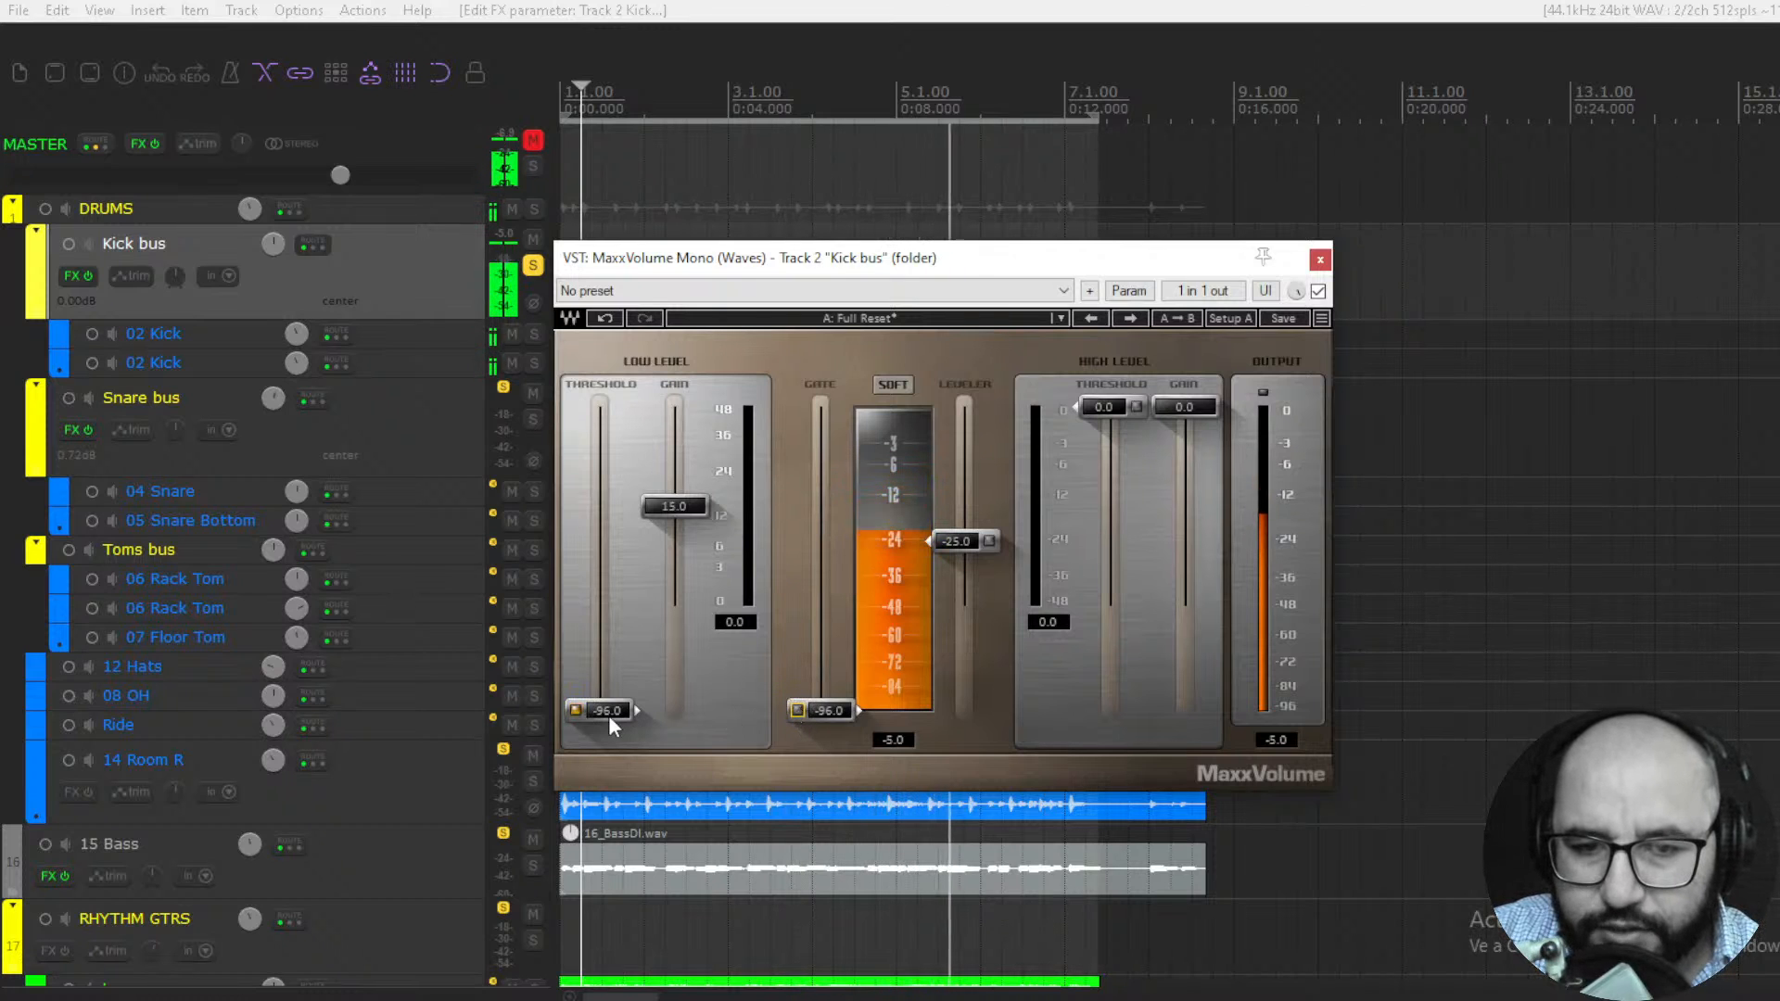
{"action": "left_click", "coordinate": [575, 712]}
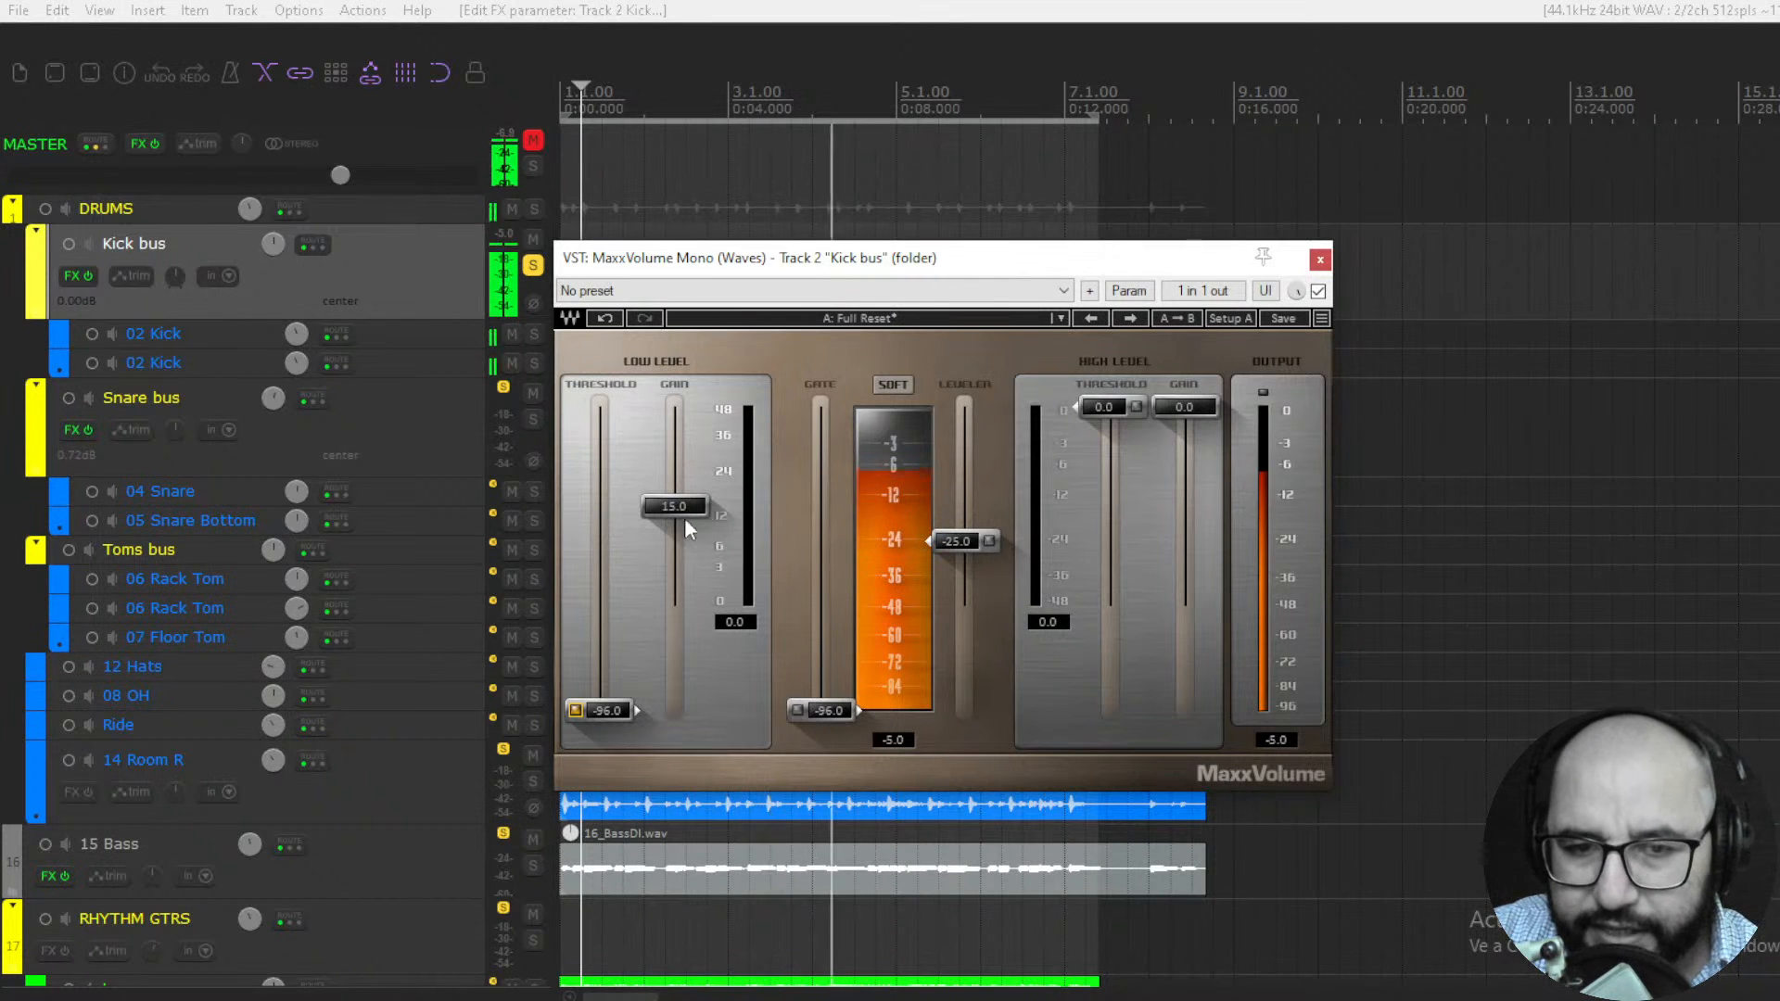
{"action": "mouse_move", "coordinate": [627, 708]}
{"action": "left_mouse_down"}
{"action": "mouse_move", "coordinate": [627, 675]}
{"action": "mouse_move", "coordinate": [618, 710]}
{"action": "left_mouse_up"}
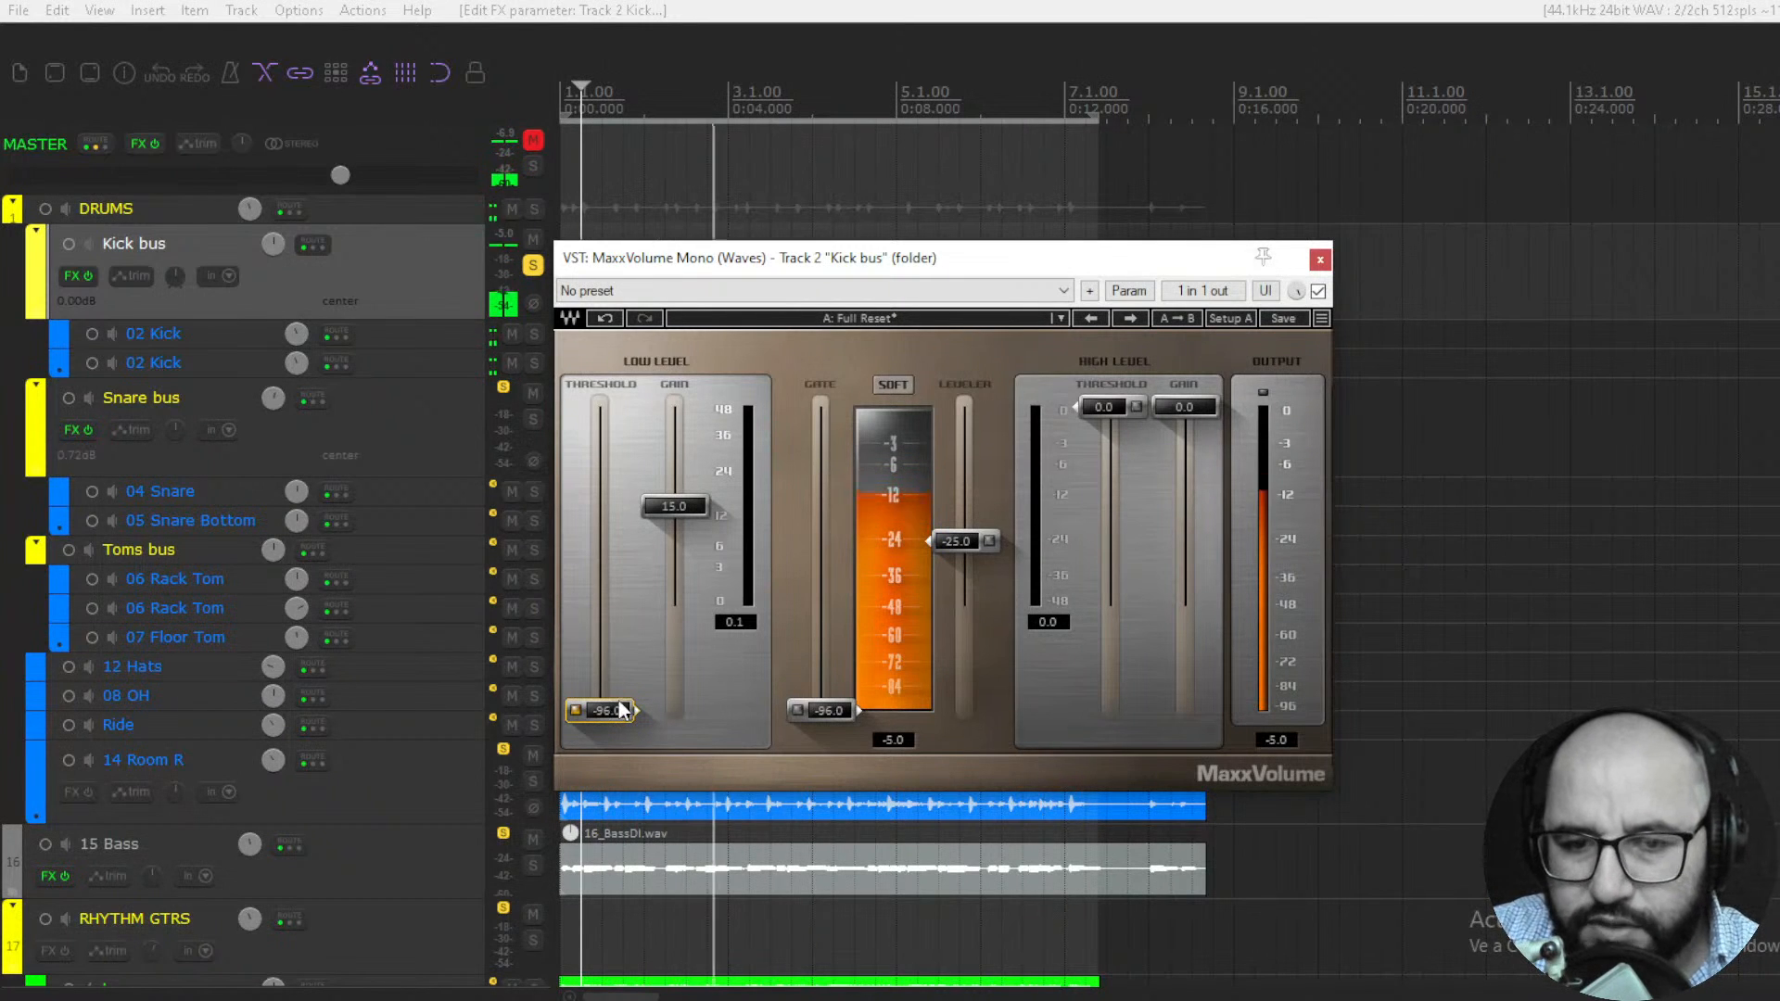
{"action": "left_click_drag", "start_coordinate": [619, 710], "coordinate": [633, 573]}
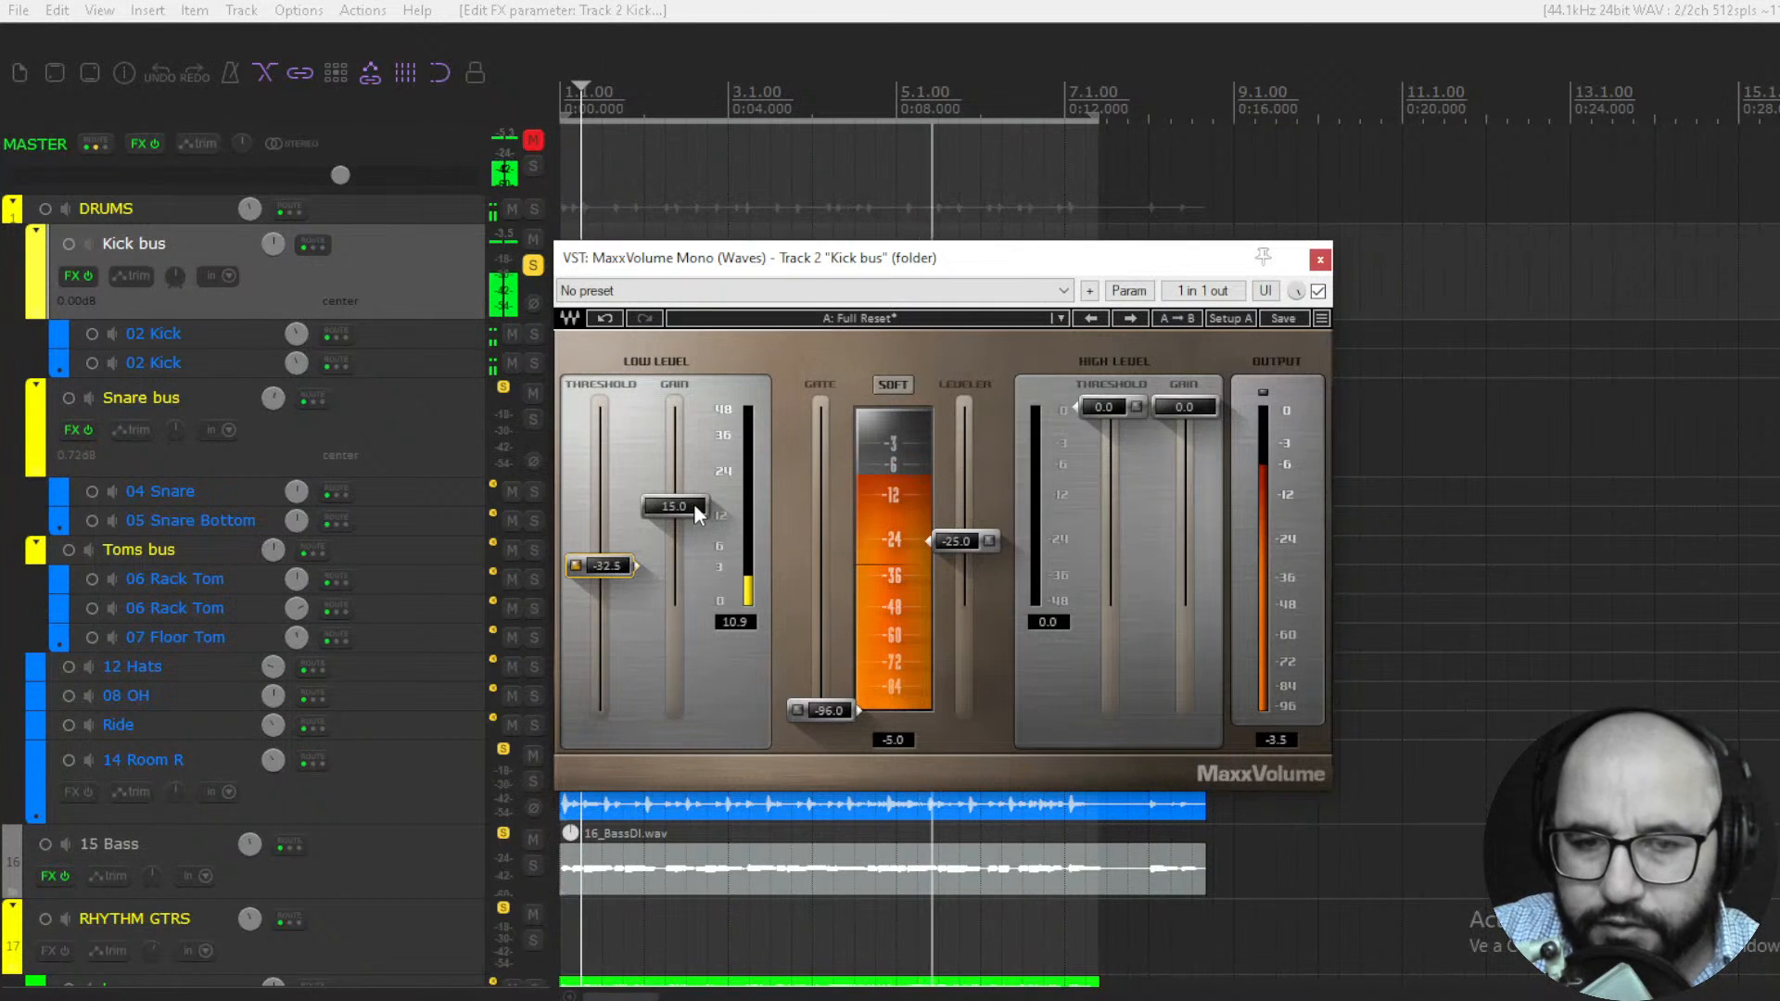
{"action": "left_click_drag", "start_coordinate": [694, 503], "coordinate": [694, 504]}
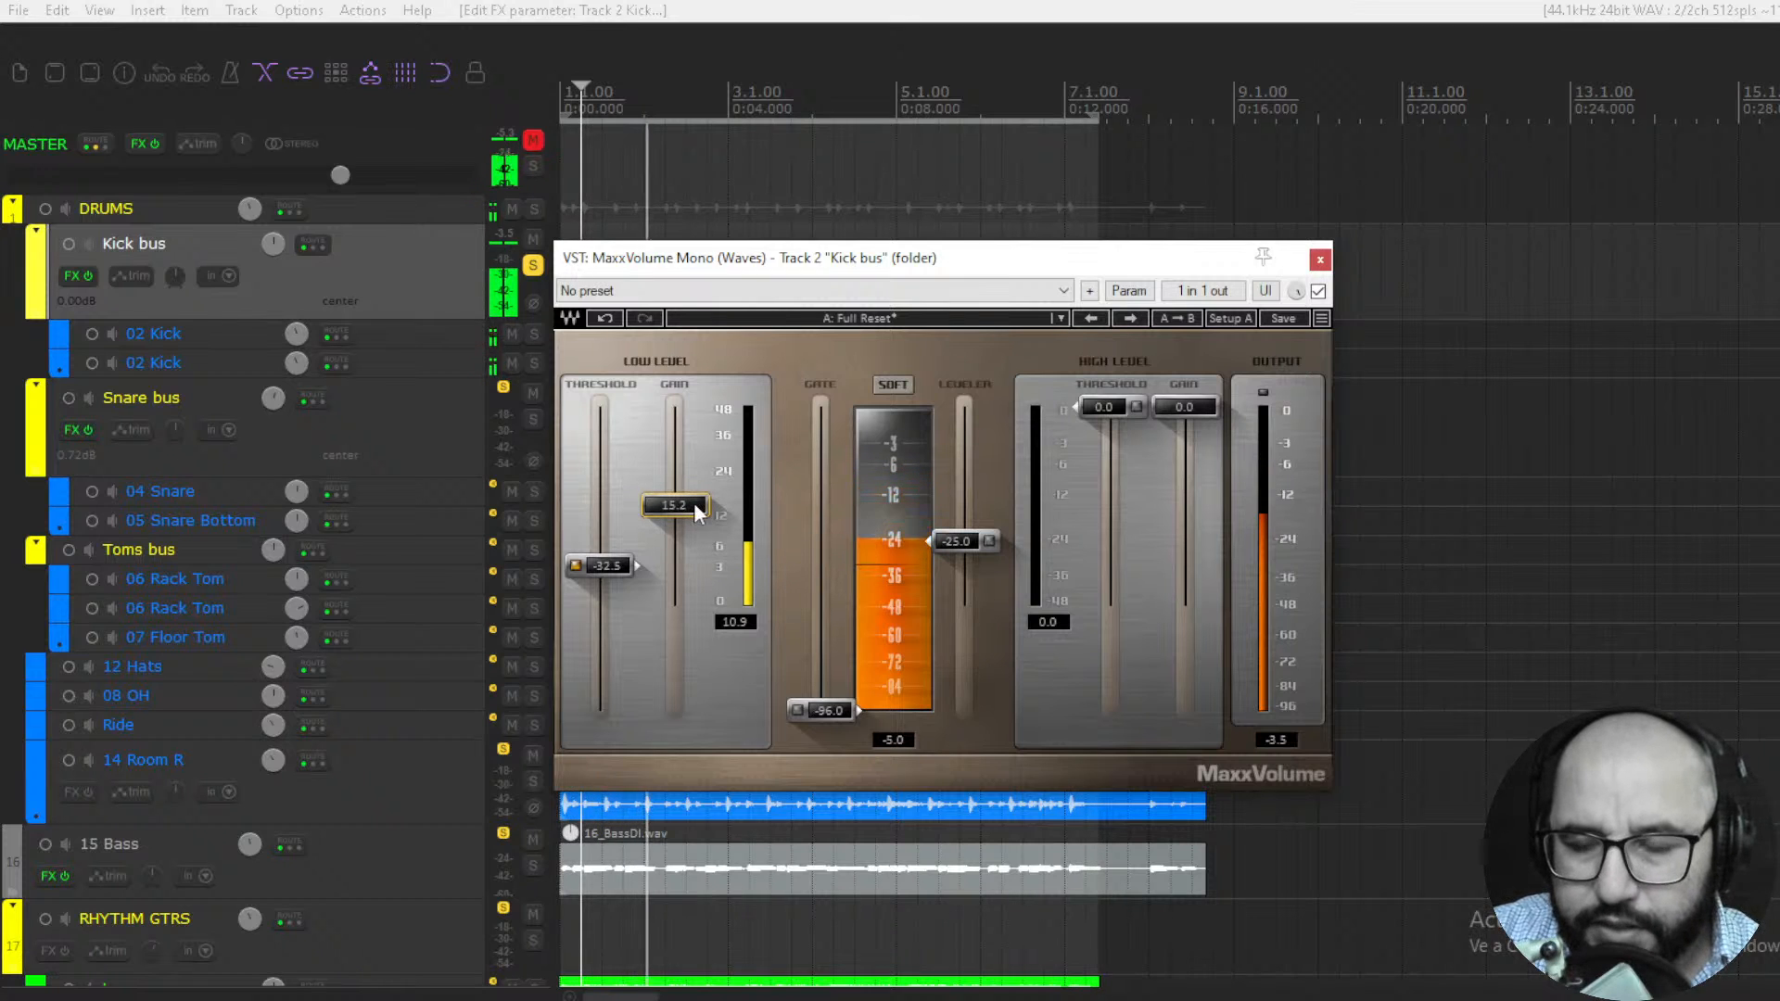
Activate High Level compression in MaxxVolume with the threshold at -10.8 and the gain at -1.7
{"action": "left_click", "coordinate": [1141, 408]}
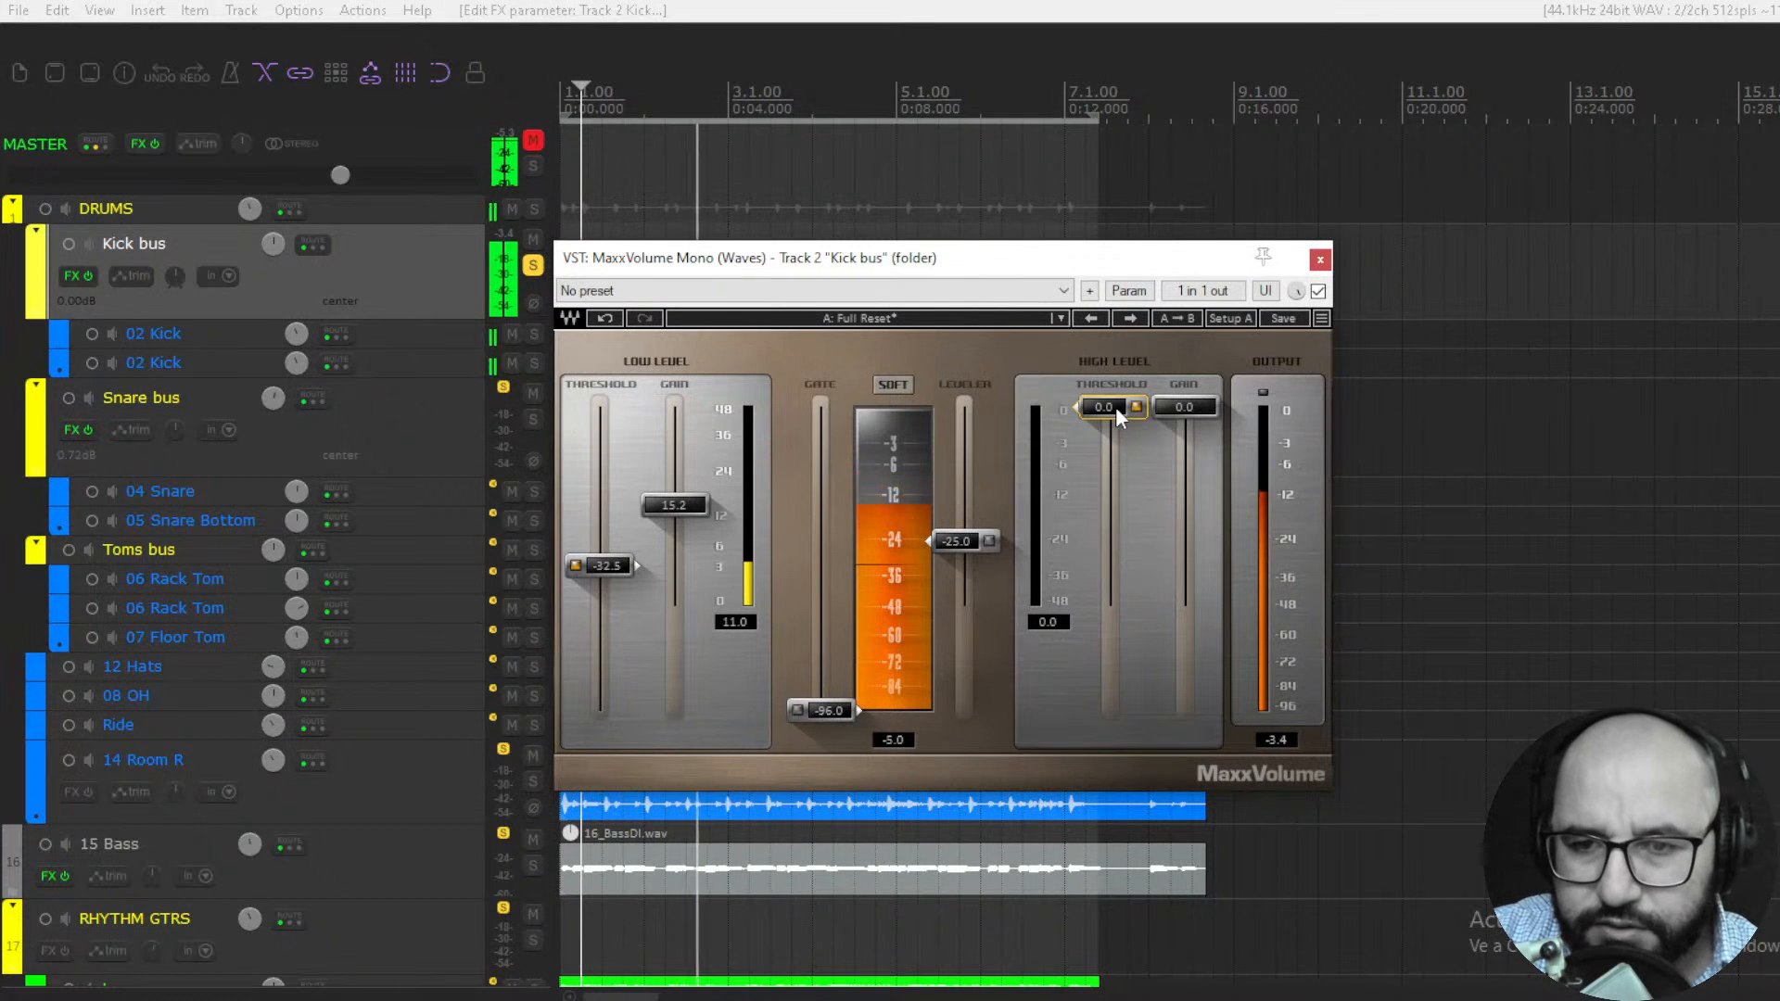
{"action": "left_click_drag", "start_coordinate": [1116, 406], "coordinate": [1109, 444]}
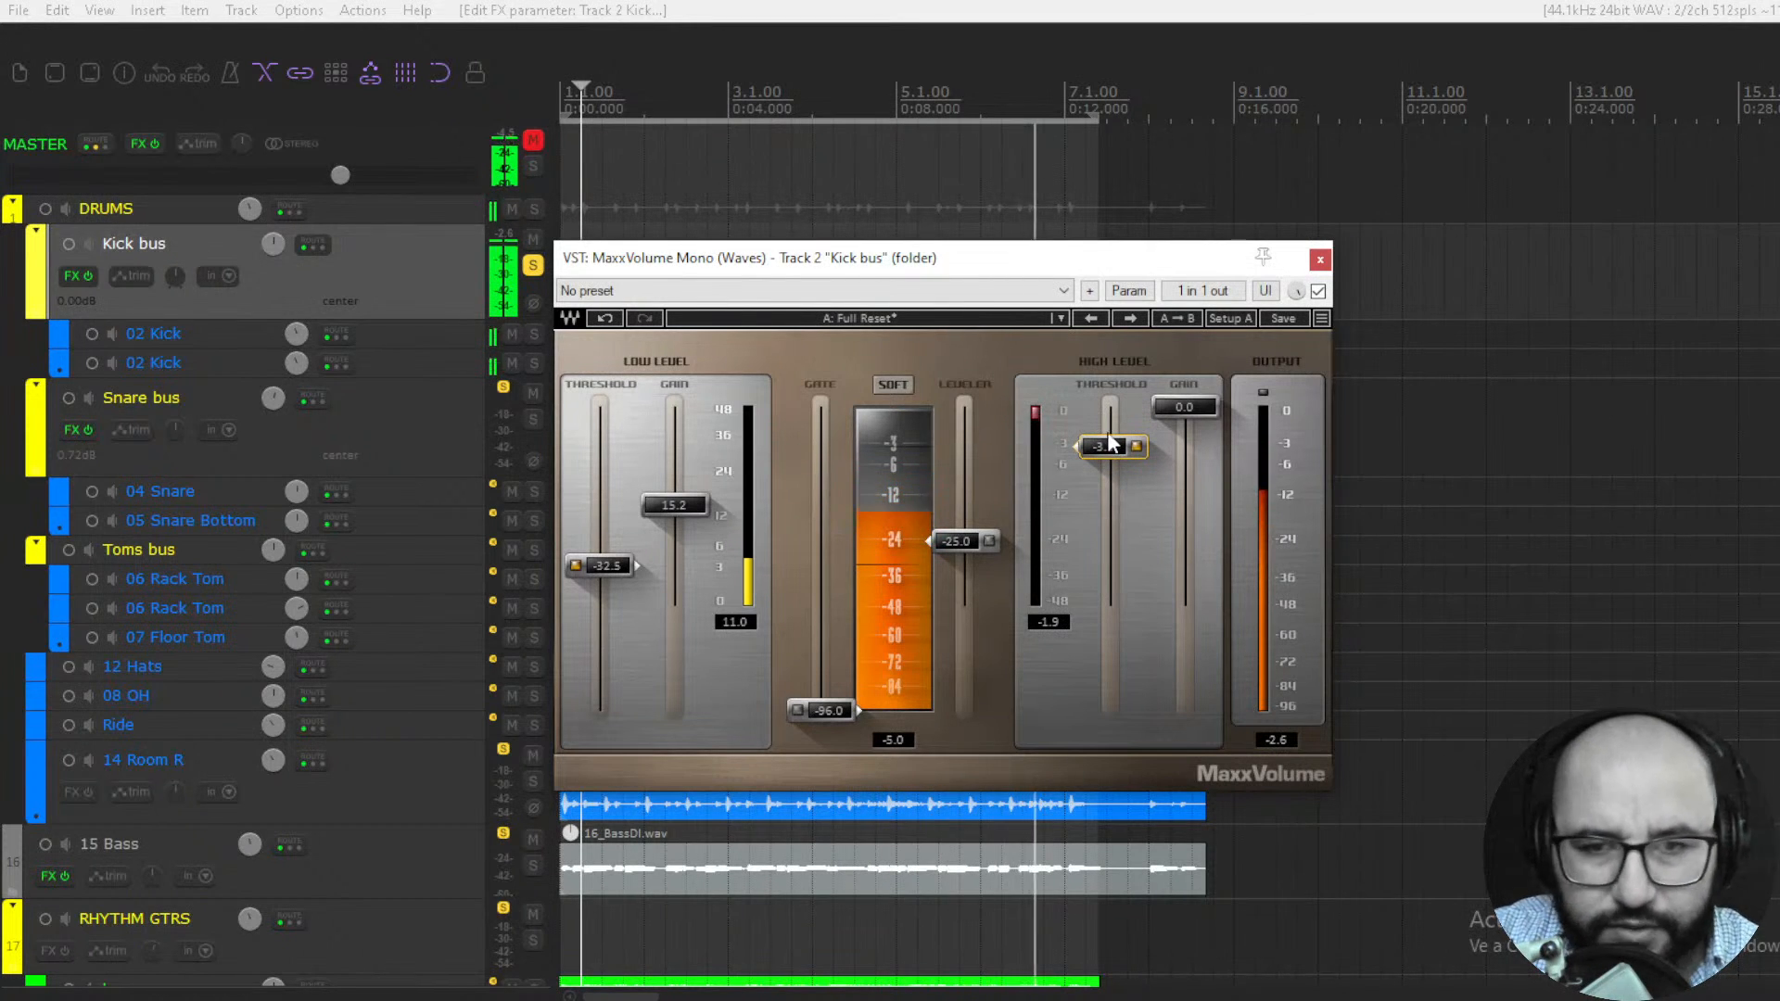
{"action": "left_click_drag", "start_coordinate": [1113, 446], "coordinate": [1112, 487]}
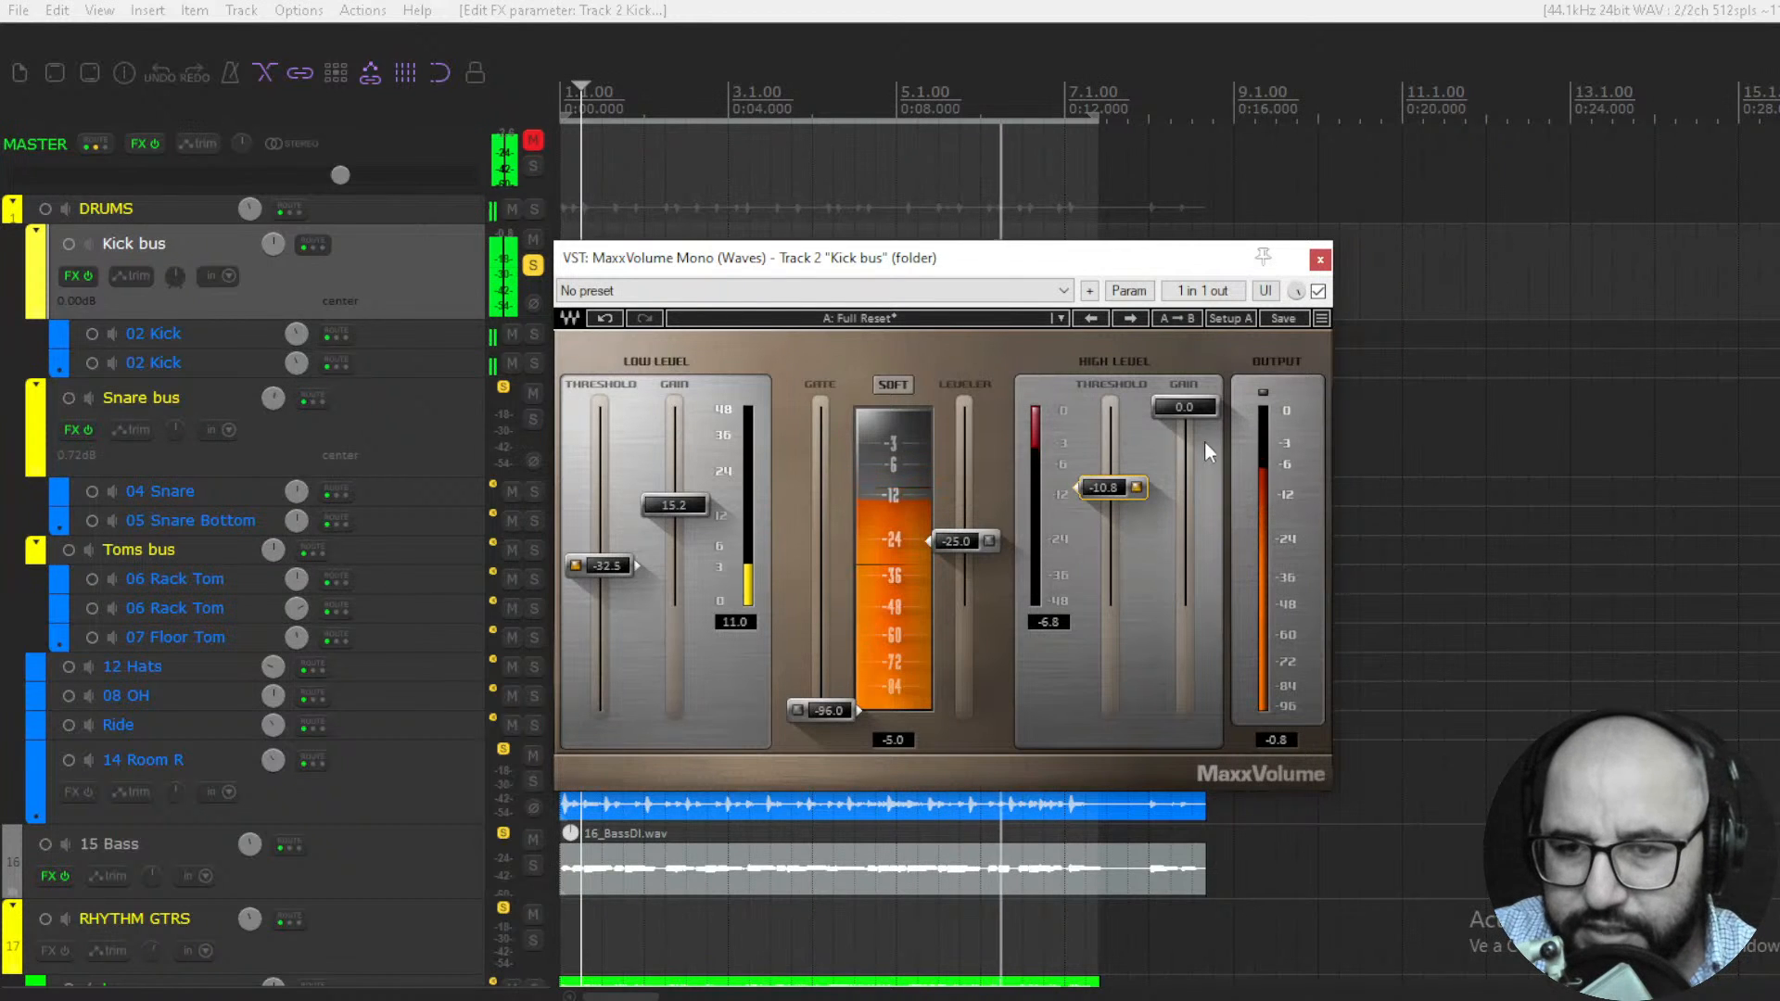
{"action": "mouse_move", "coordinate": [1186, 408]}
{"action": "left_mouse_down"}
{"action": "mouse_move", "coordinate": [1186, 460]}
{"action": "mouse_move", "coordinate": [1186, 434]}
{"action": "left_mouse_up"}
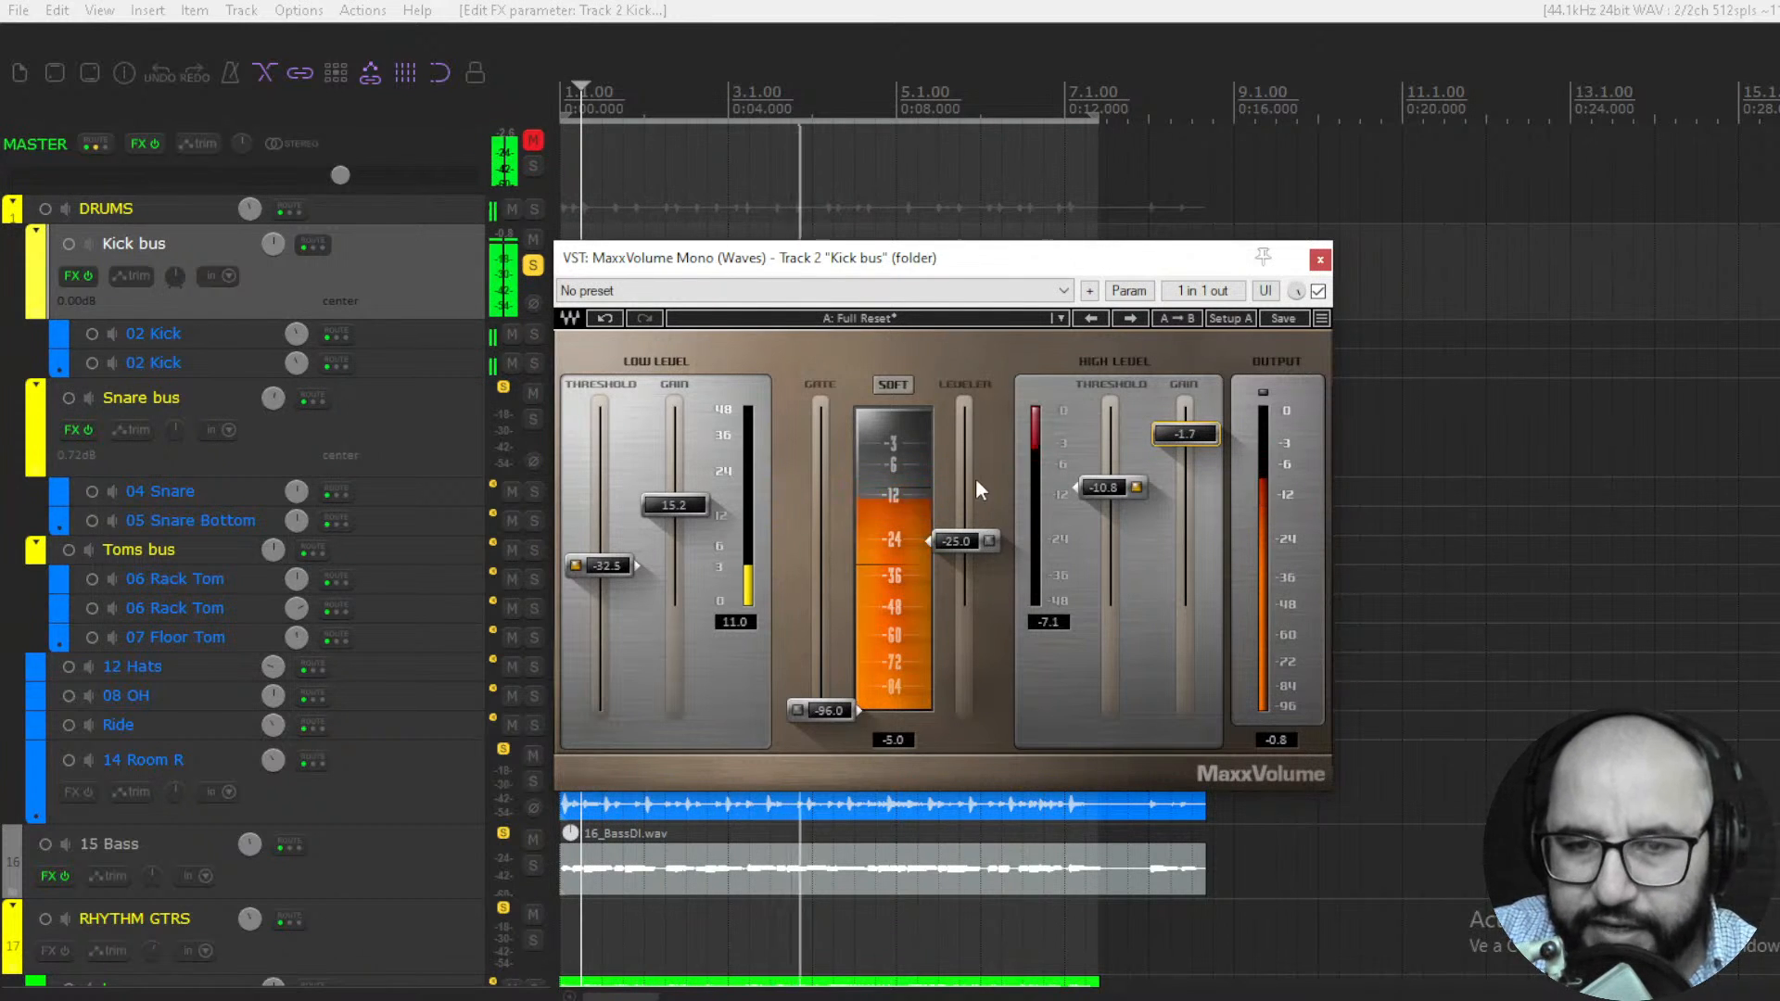
Activate the Leveler at -23.0 and the Gate at -91.3 in MaxxVolume
{"action": "left_click", "coordinate": [990, 542]}
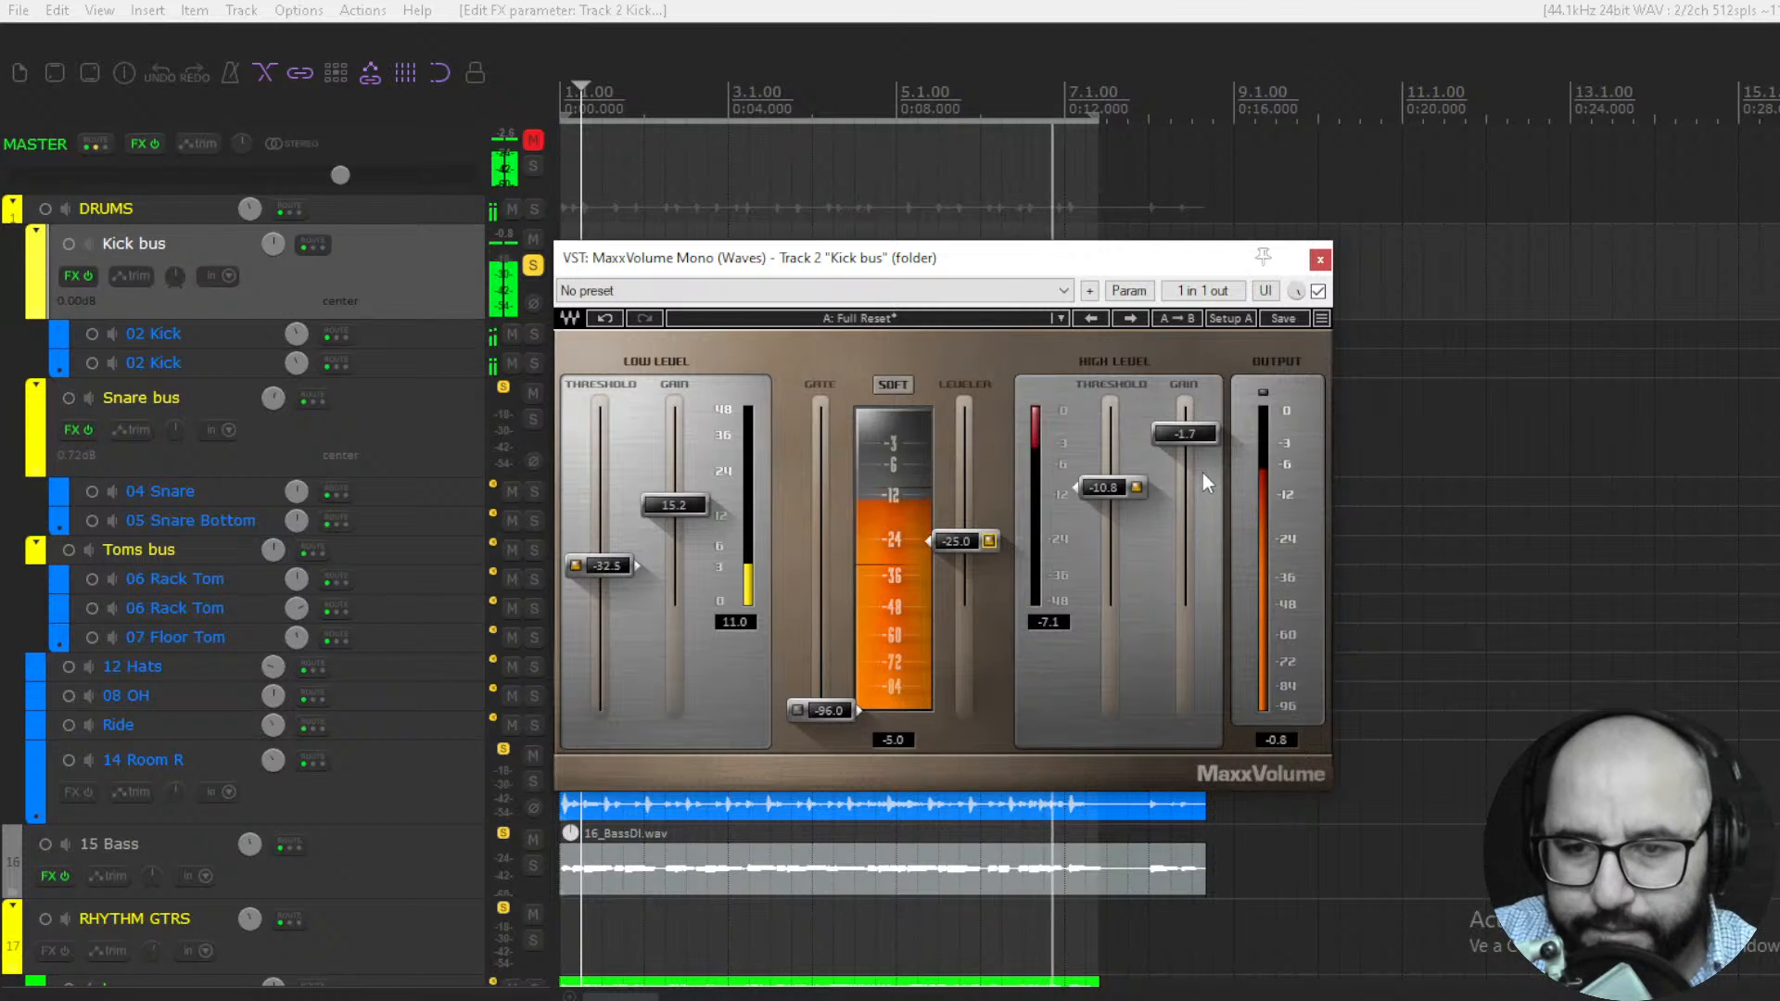
{"action": "left_click_drag", "start_coordinate": [958, 547], "coordinate": [958, 542]}
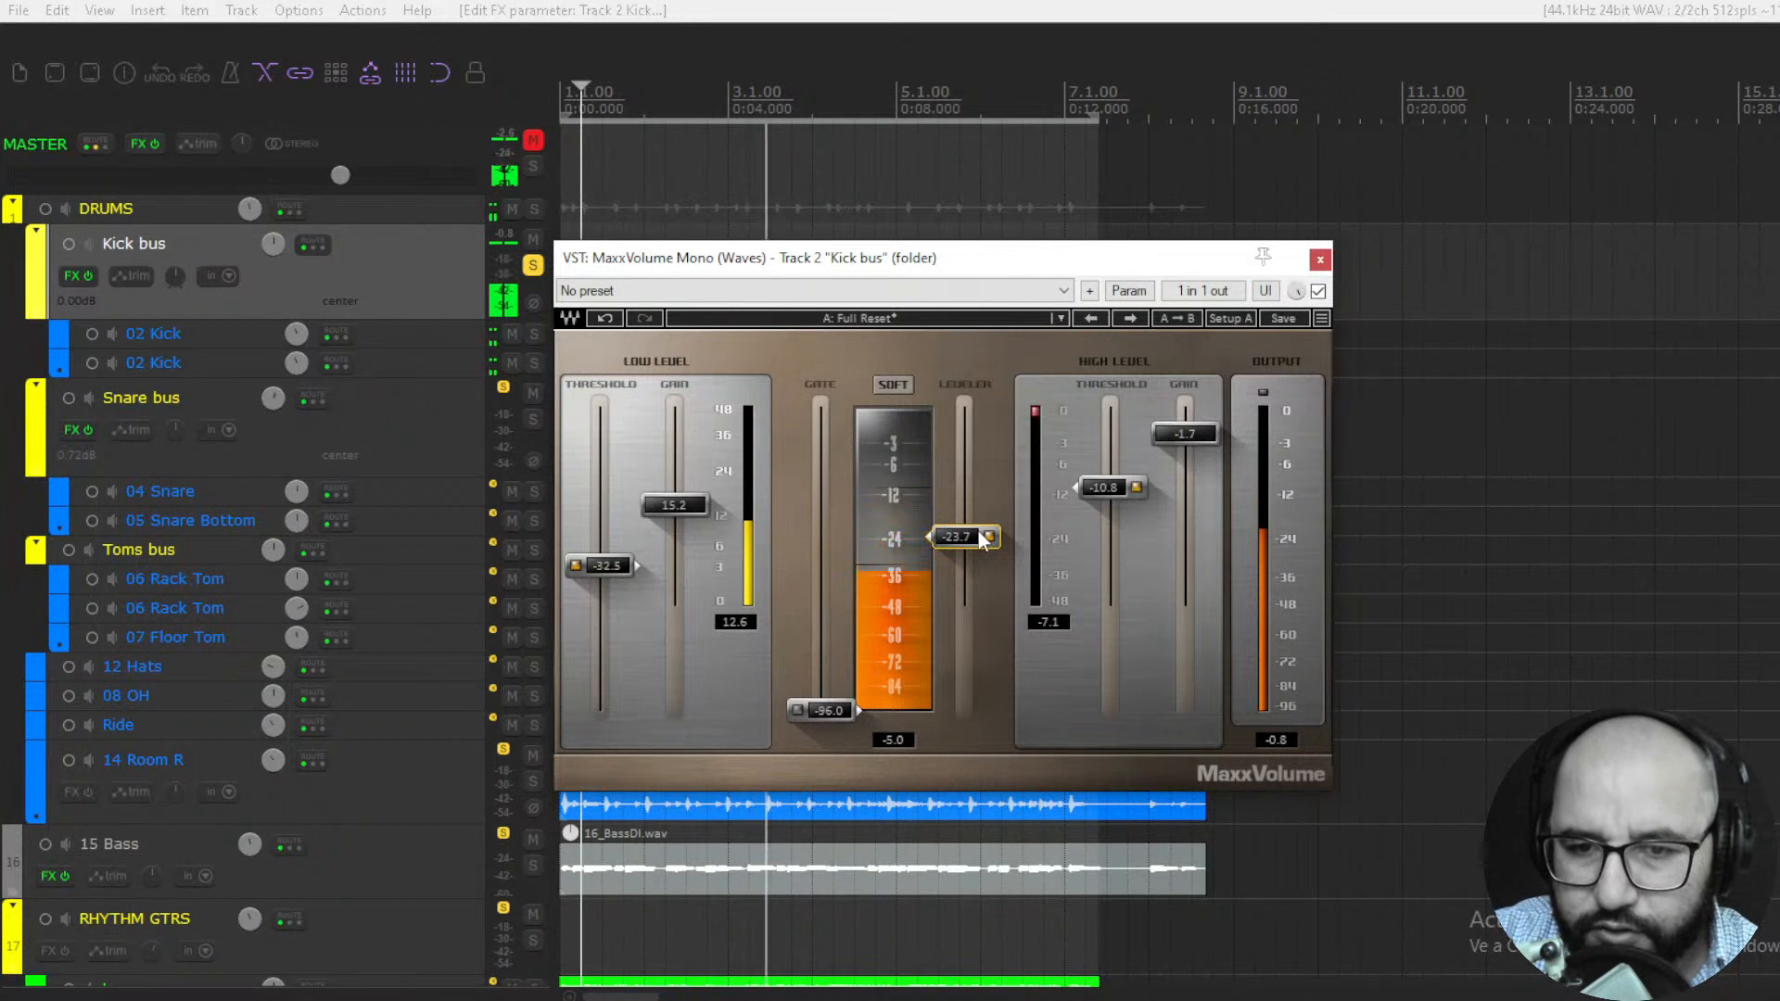
{"action": "mouse_move", "coordinate": [970, 537]}
{"action": "left_mouse_down"}
{"action": "mouse_move", "coordinate": [970, 486]}
{"action": "mouse_move", "coordinate": [969, 556]}
{"action": "mouse_move", "coordinate": [967, 534]}
{"action": "left_mouse_up"}
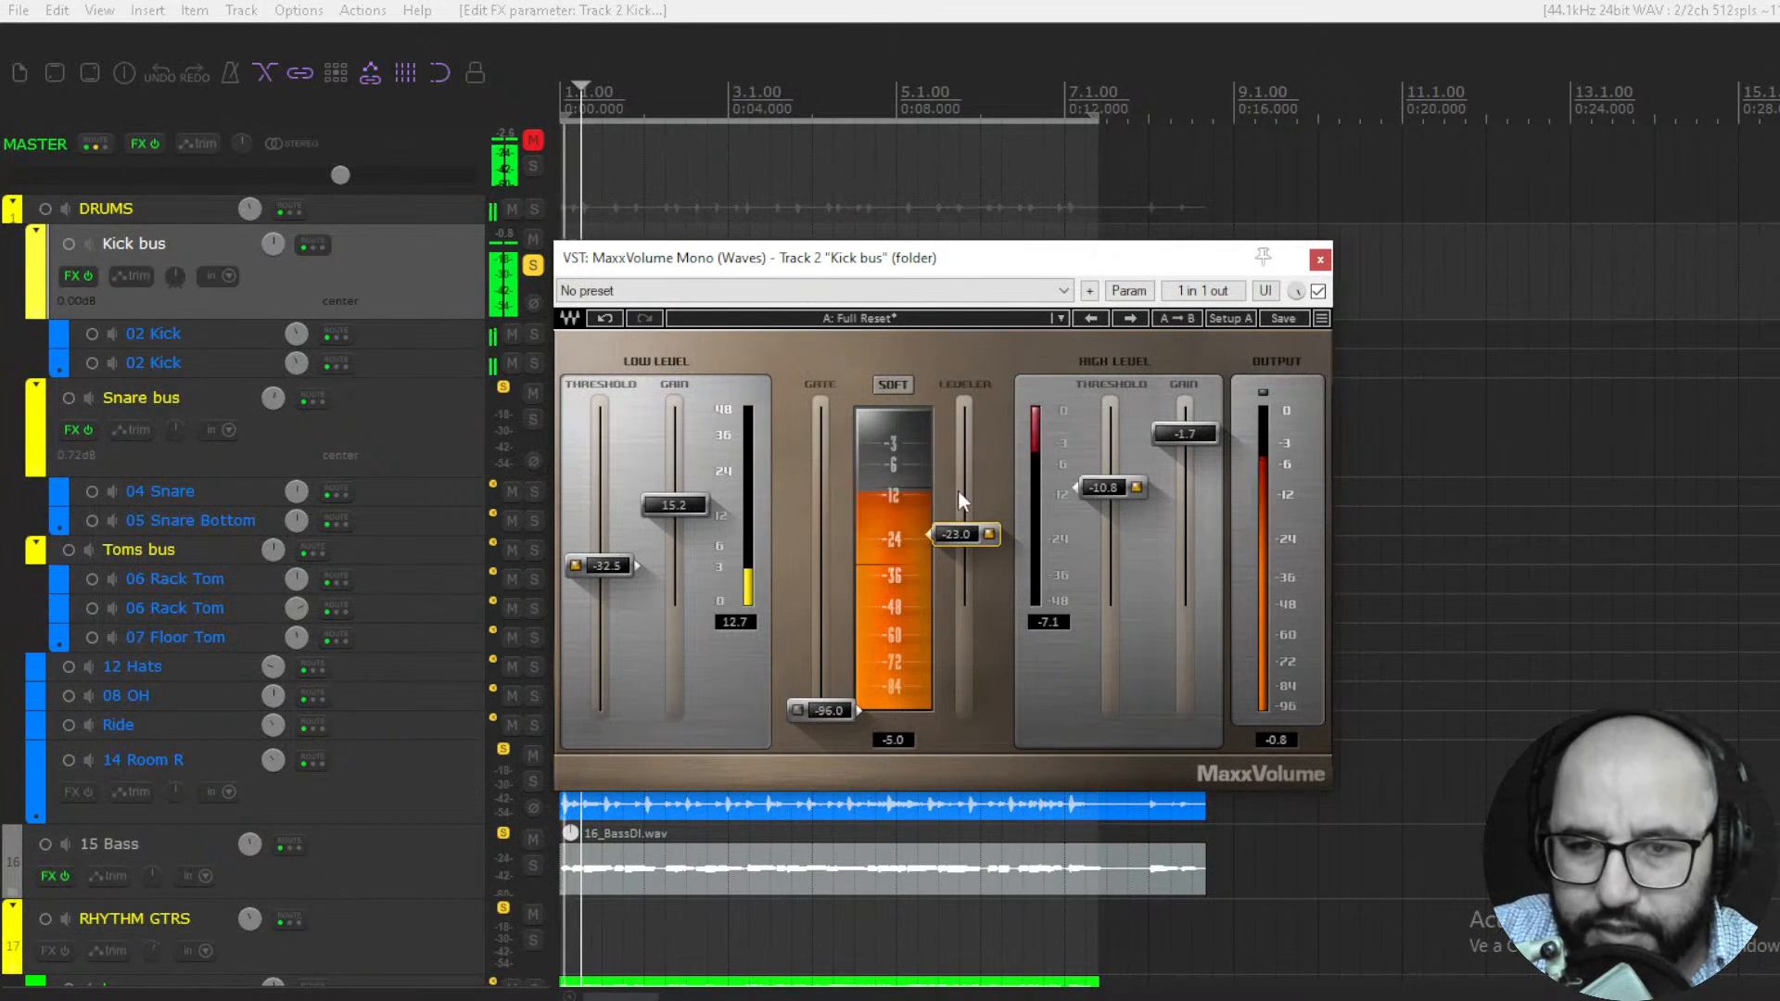
{"action": "mouse_move", "coordinate": [799, 709]}
{"action": "left_mouse_down"}
{"action": "mouse_move", "coordinate": [799, 464]}
{"action": "mouse_move", "coordinate": [799, 698]}
{"action": "mouse_move", "coordinate": [828, 701]}
{"action": "left_mouse_up"}
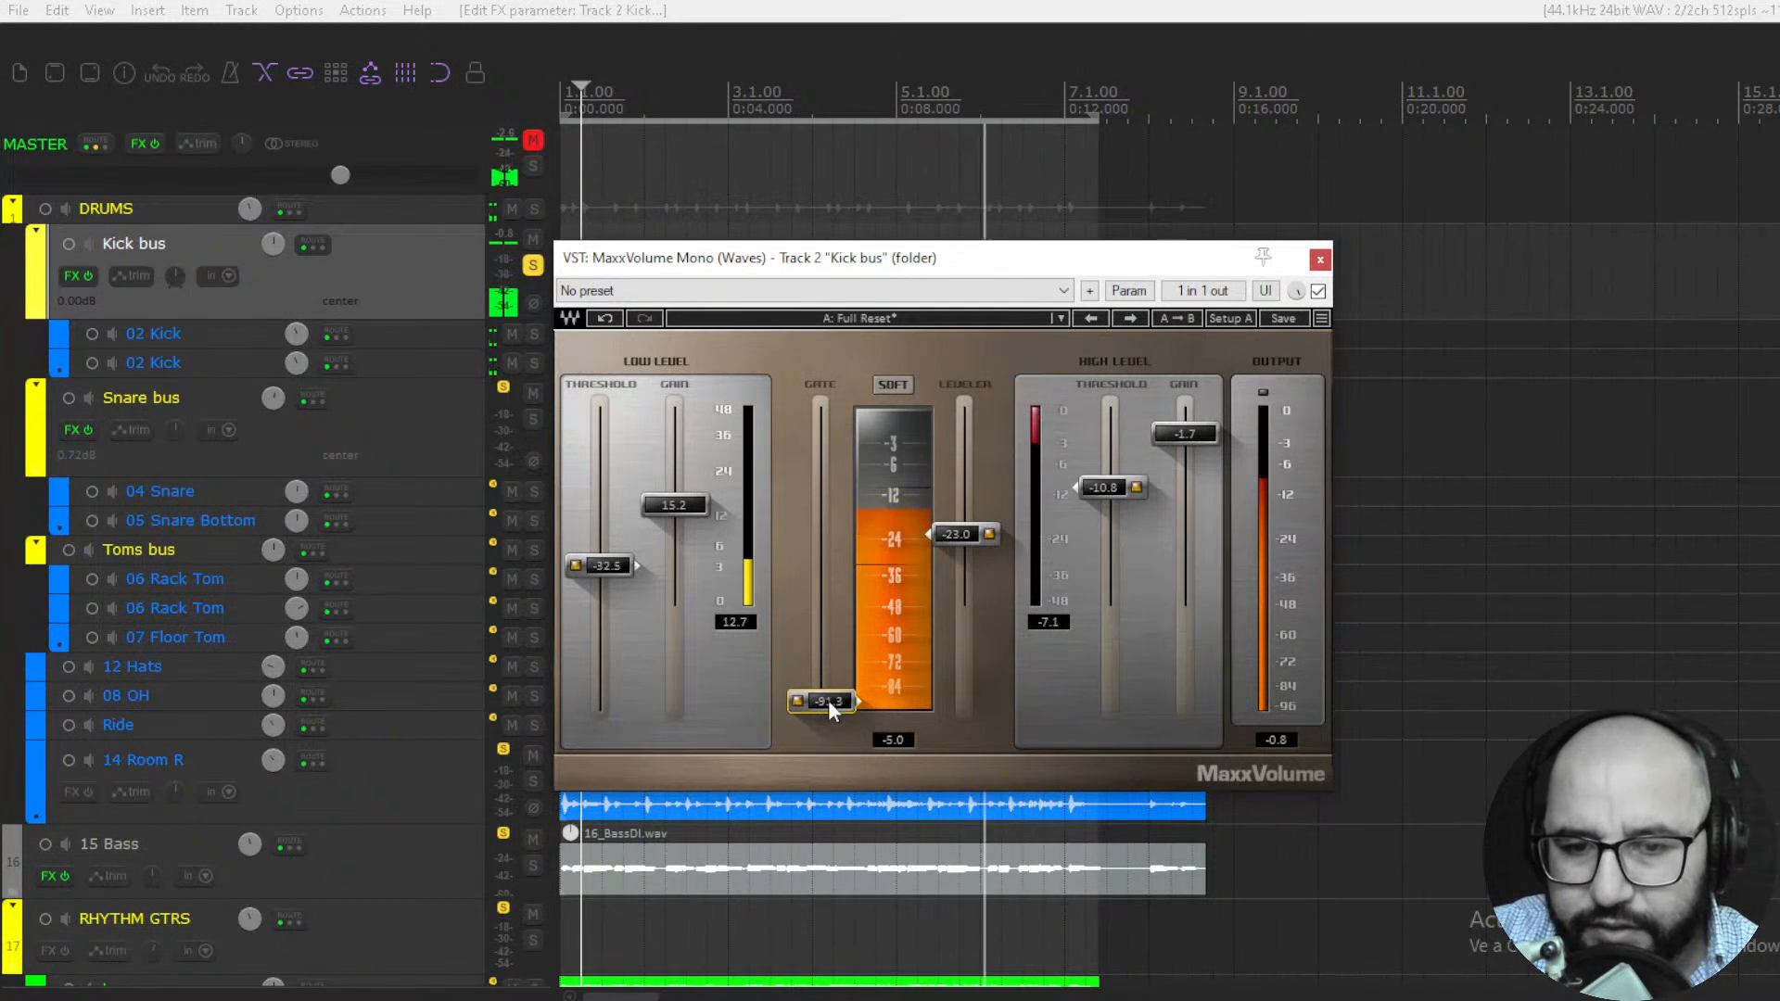
Compare the Loud and Soft modes of MaxxVolume during playback, ending on Soft
{"action": "left_click", "coordinate": [897, 385]}
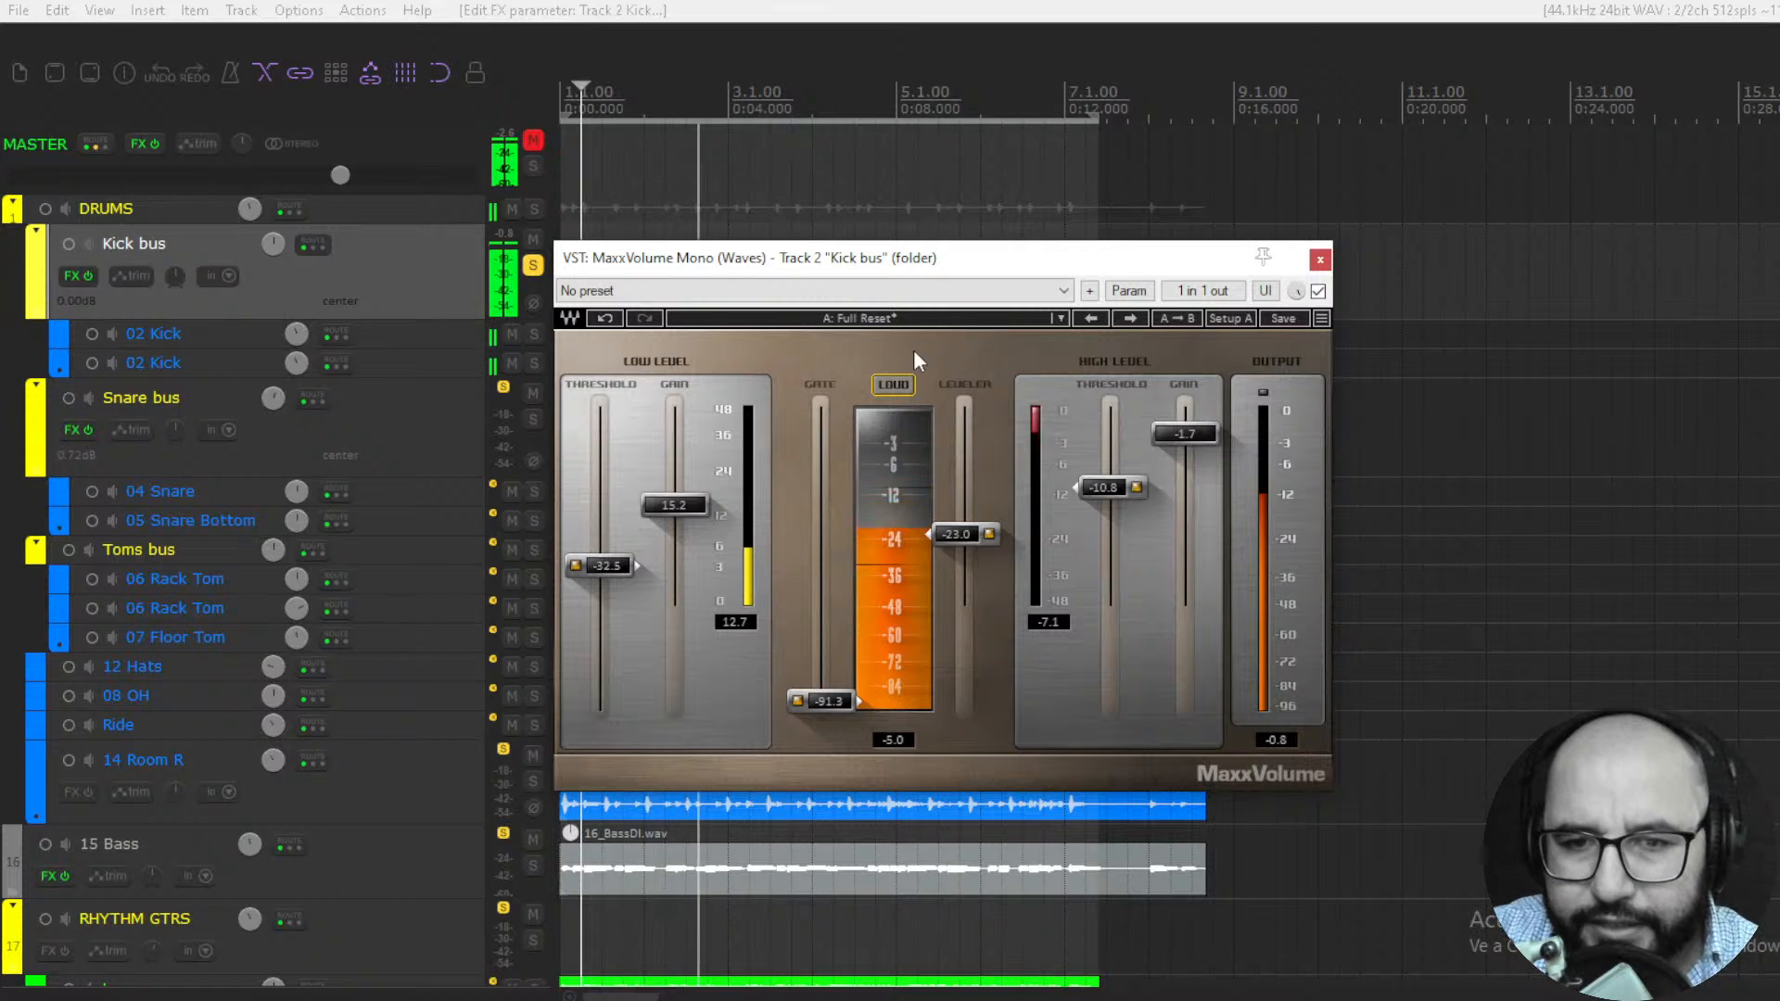
{"action": "left_click", "coordinate": [900, 384]}
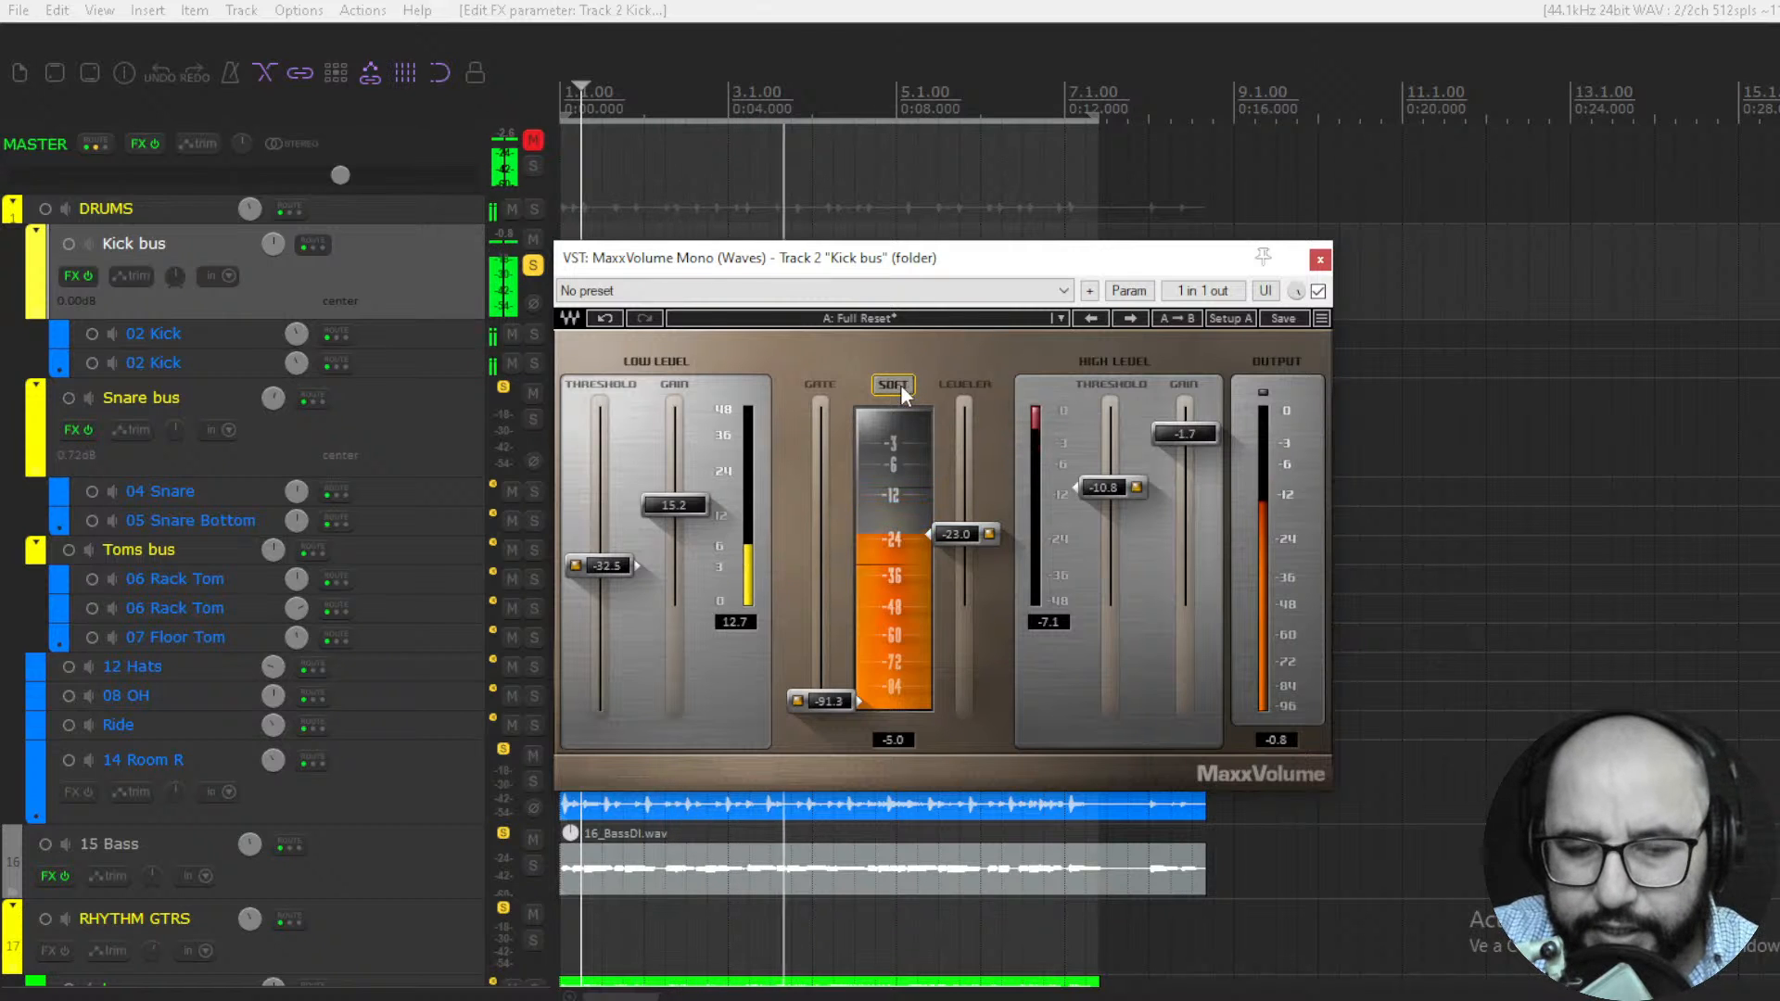
{"action": "left_click", "coordinate": [905, 383]}
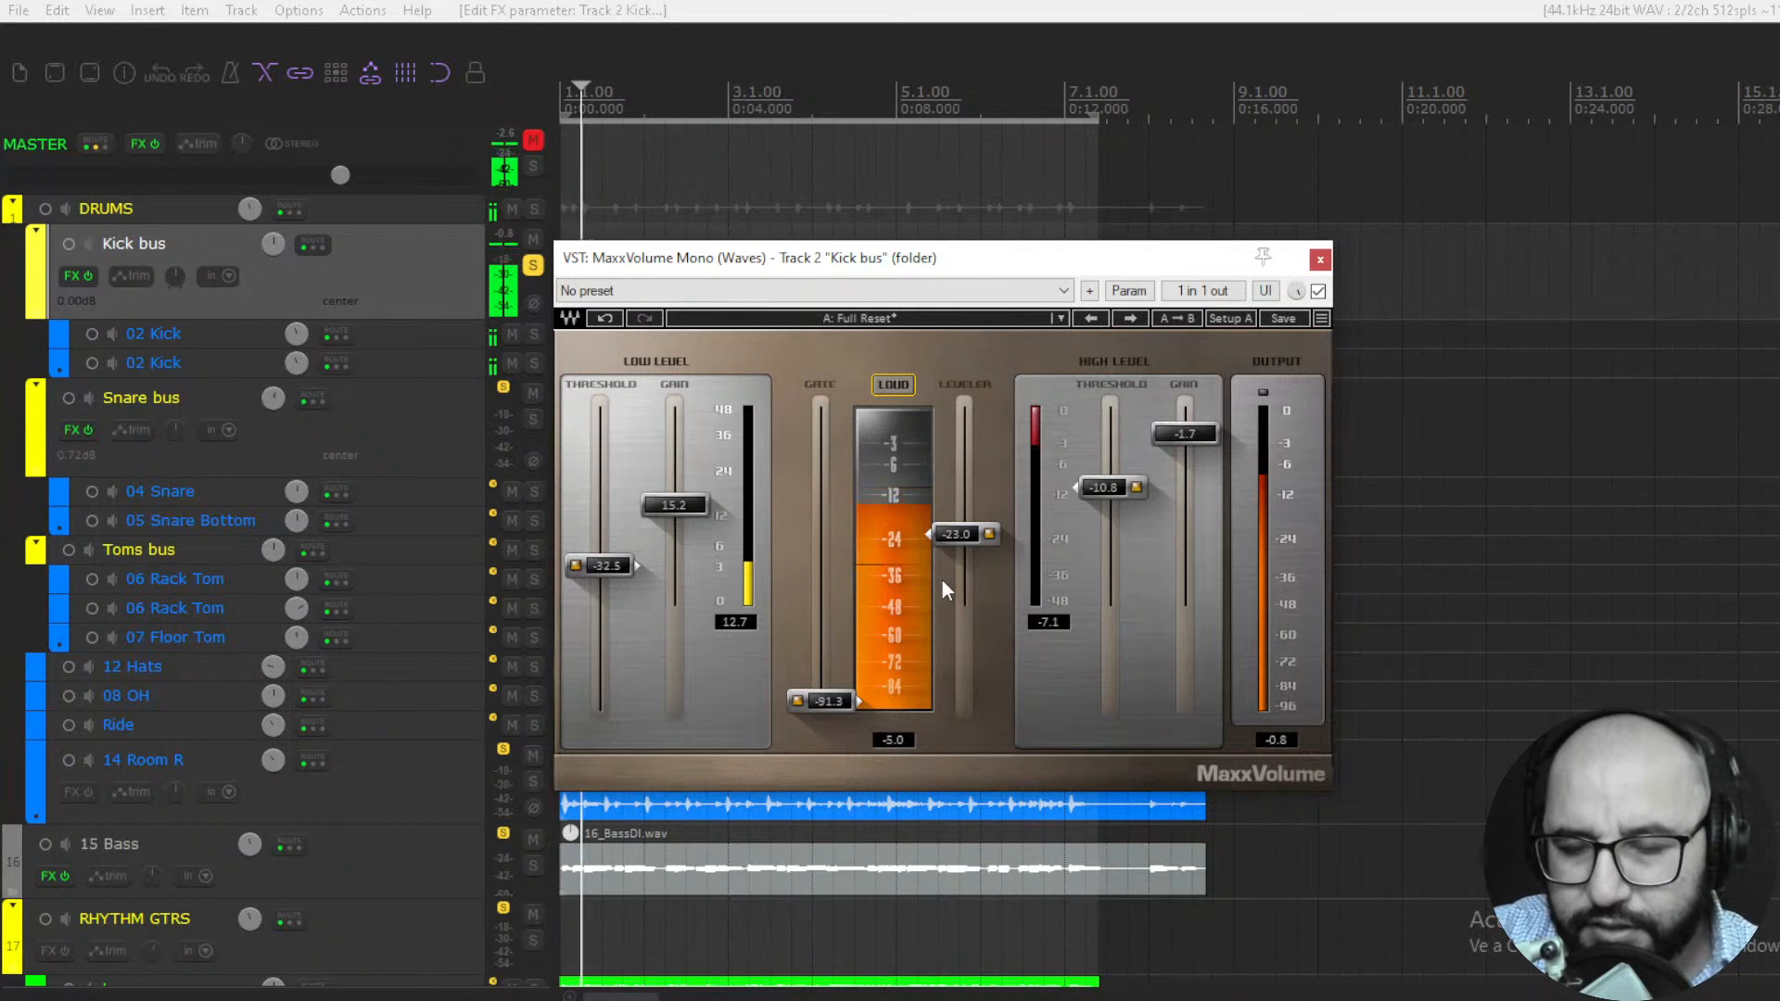
{"action": "left_click", "coordinate": [913, 392]}
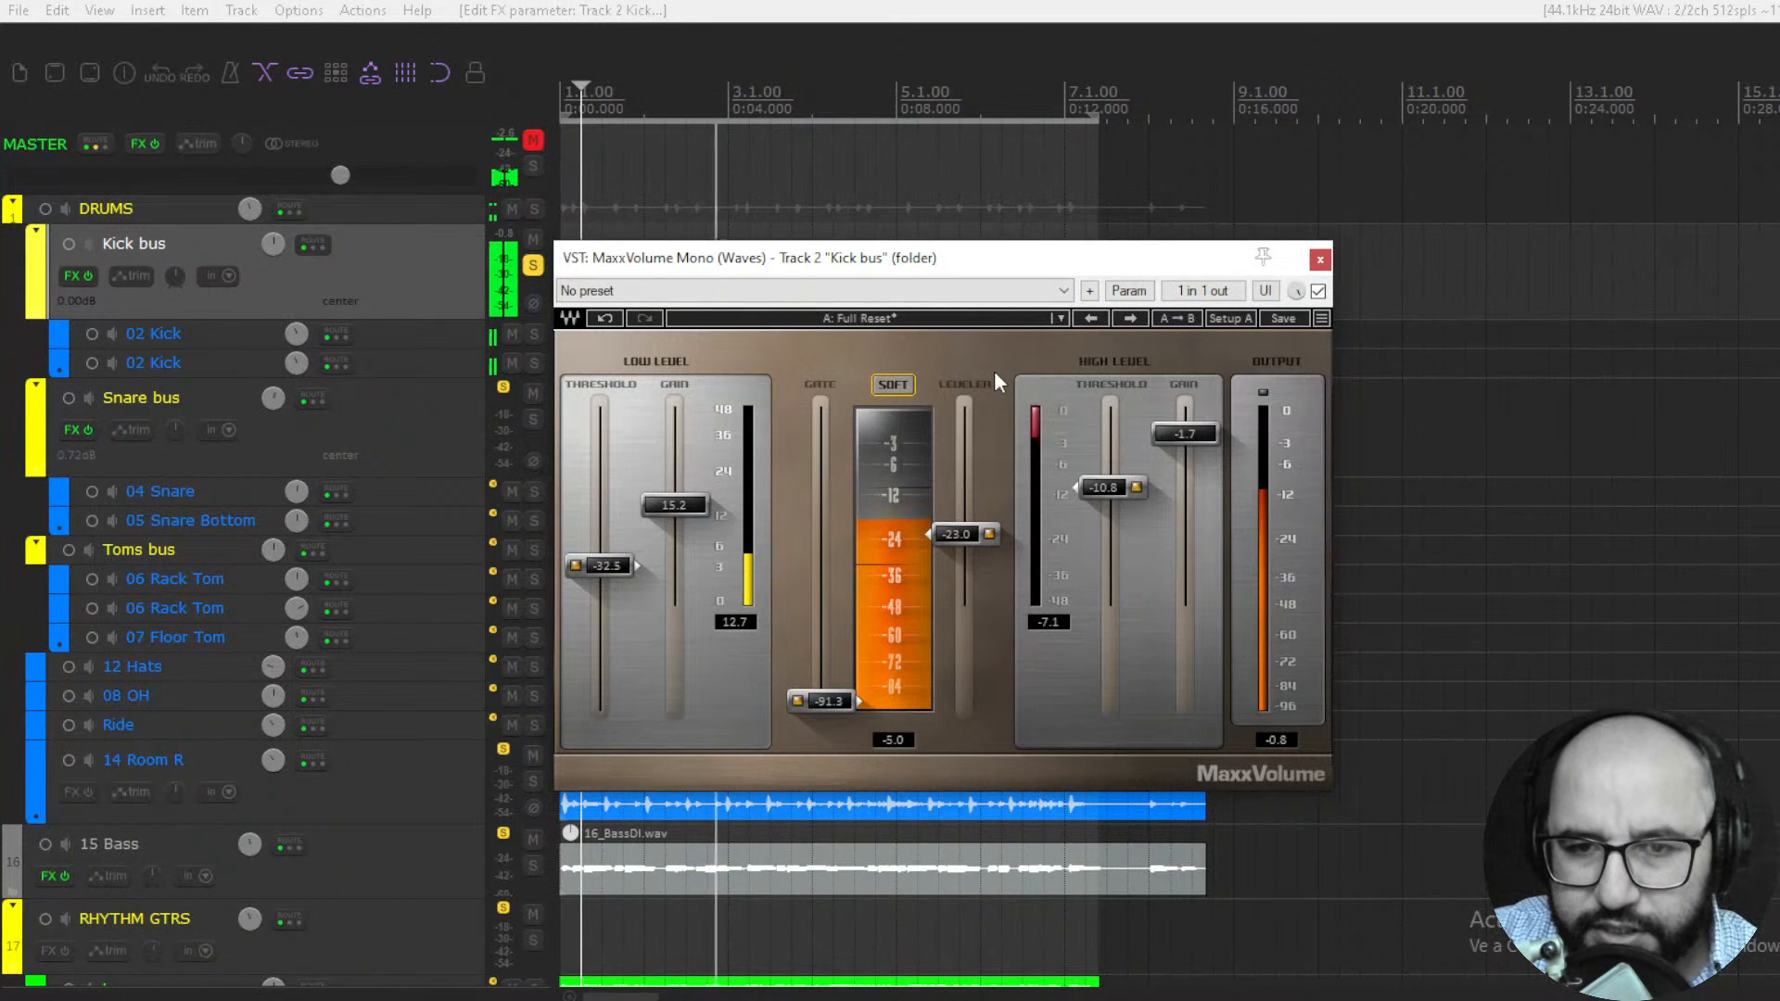
Browse the factory presets and reload Full Reset to restore all MaxxVolume controls to their defaults
{"action": "left_click", "coordinate": [985, 318]}
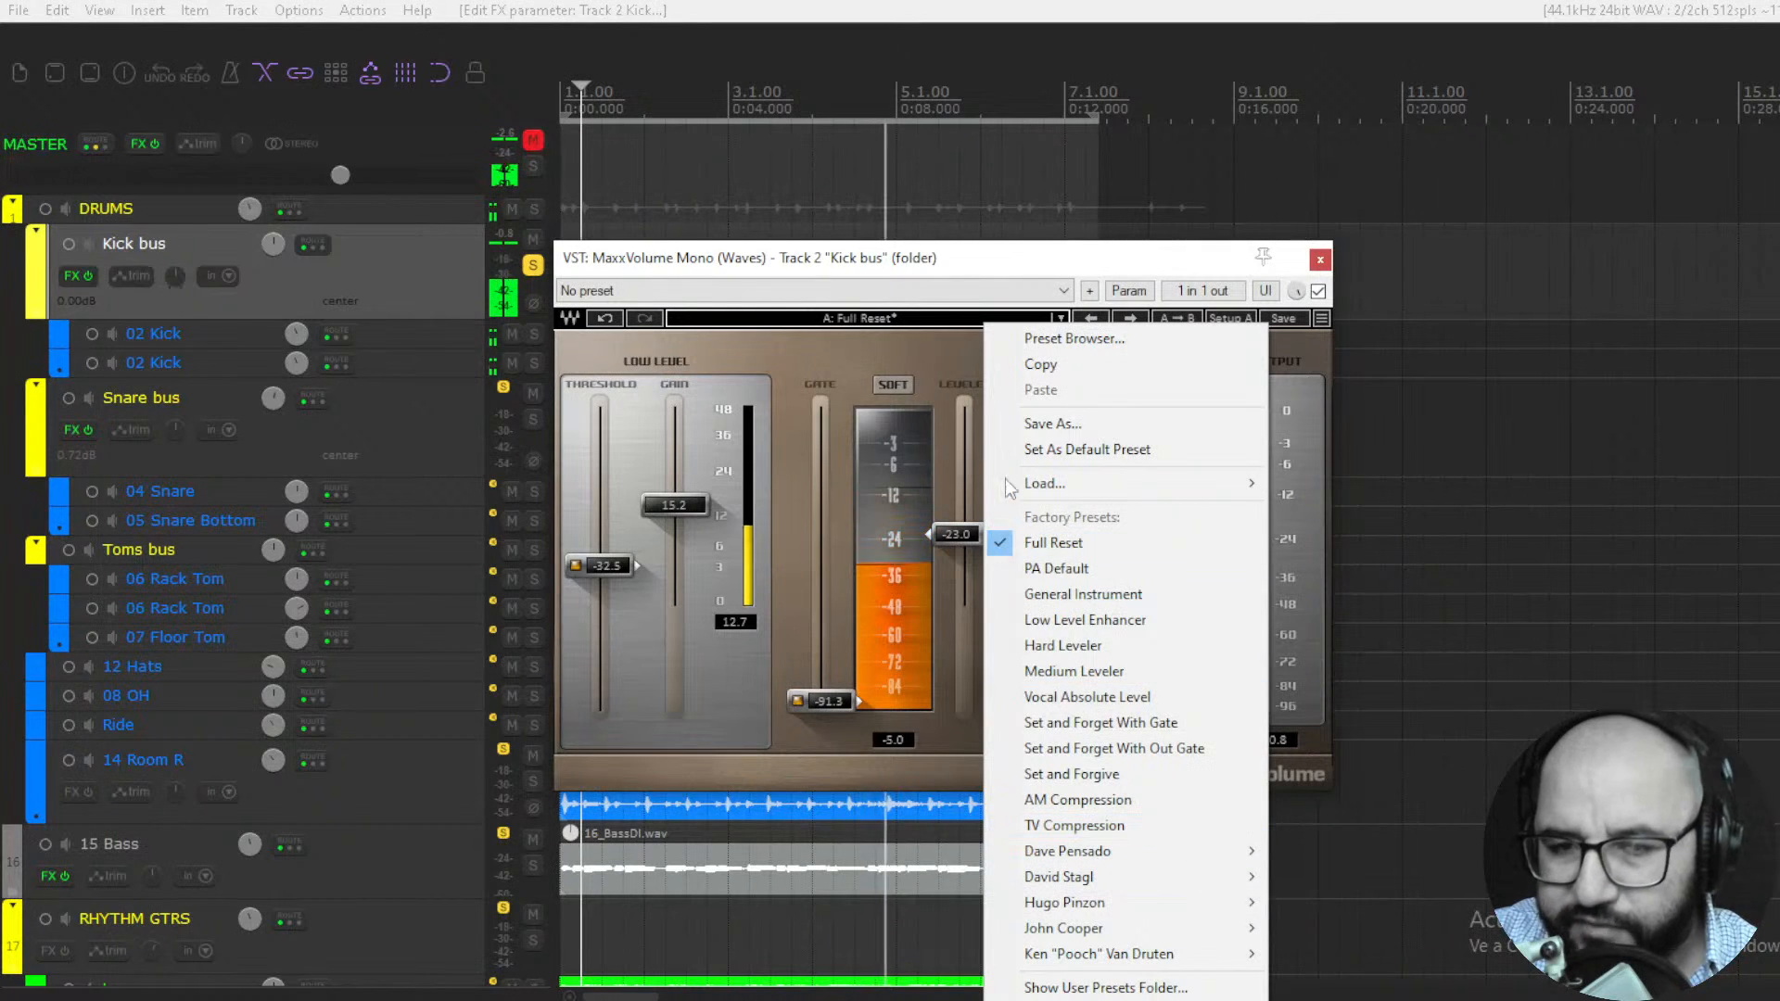
{"action": "left_click", "coordinate": [946, 360]}
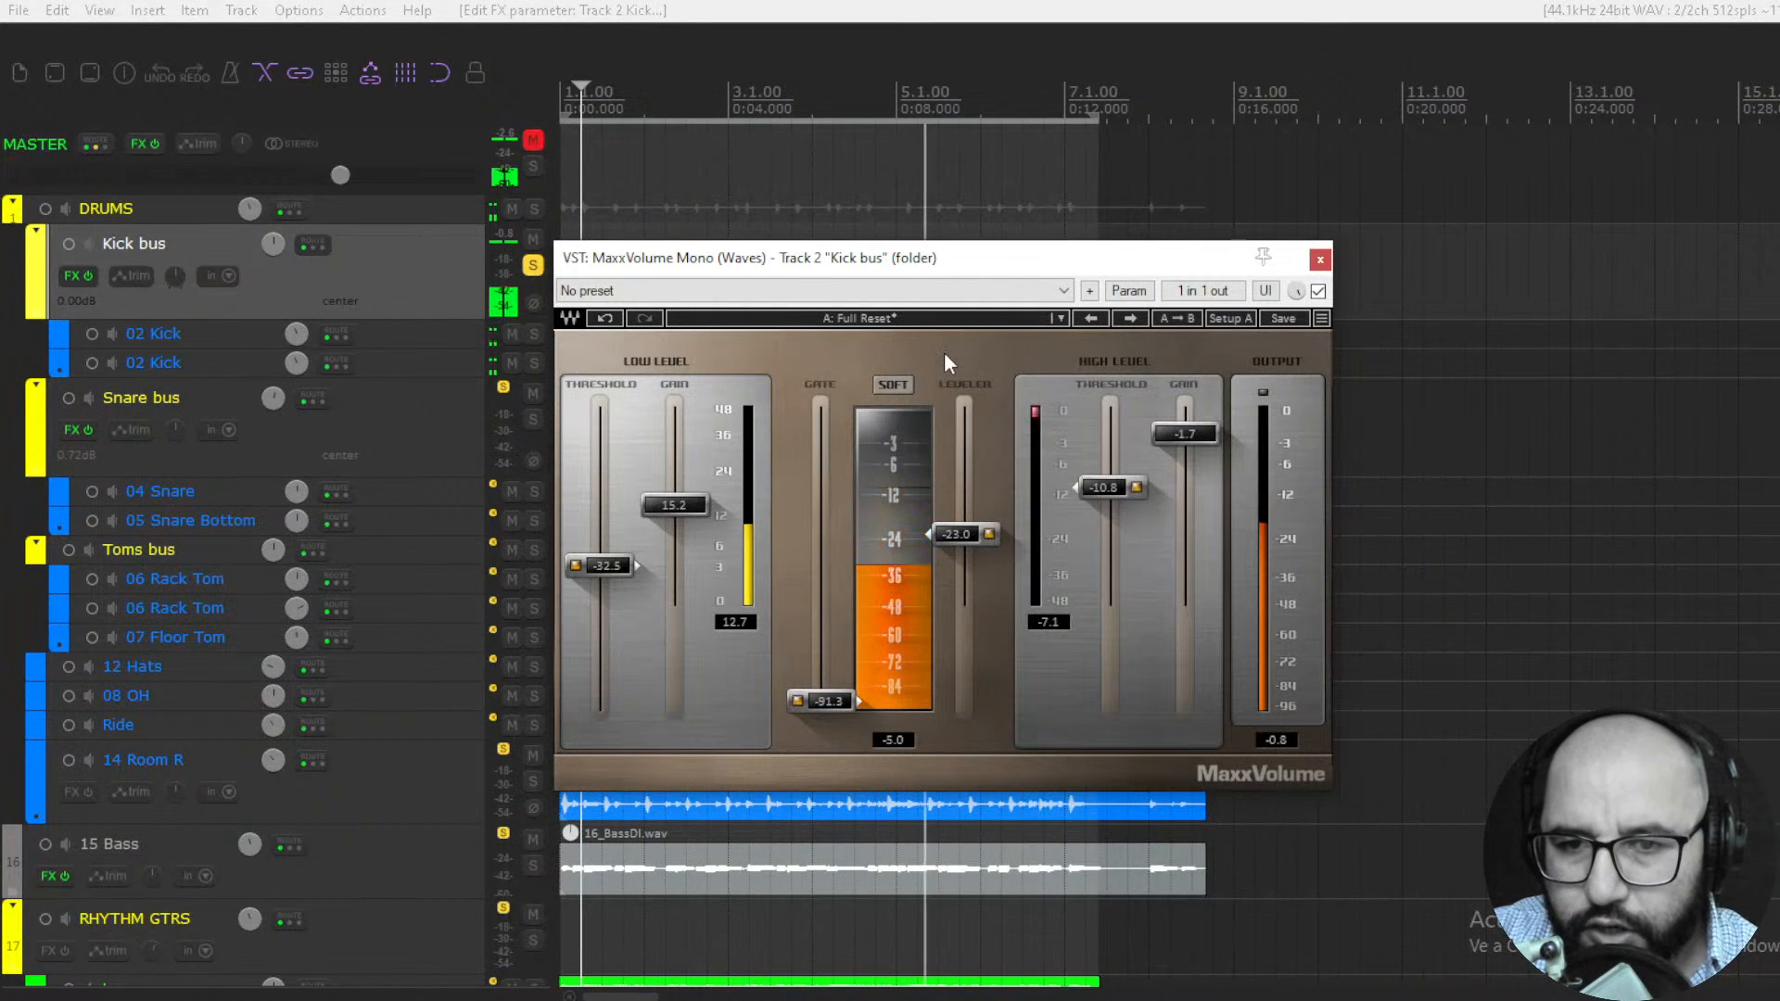
{"action": "left_click", "coordinate": [1128, 317]}
{"action": "left_click", "coordinate": [1092, 318]}
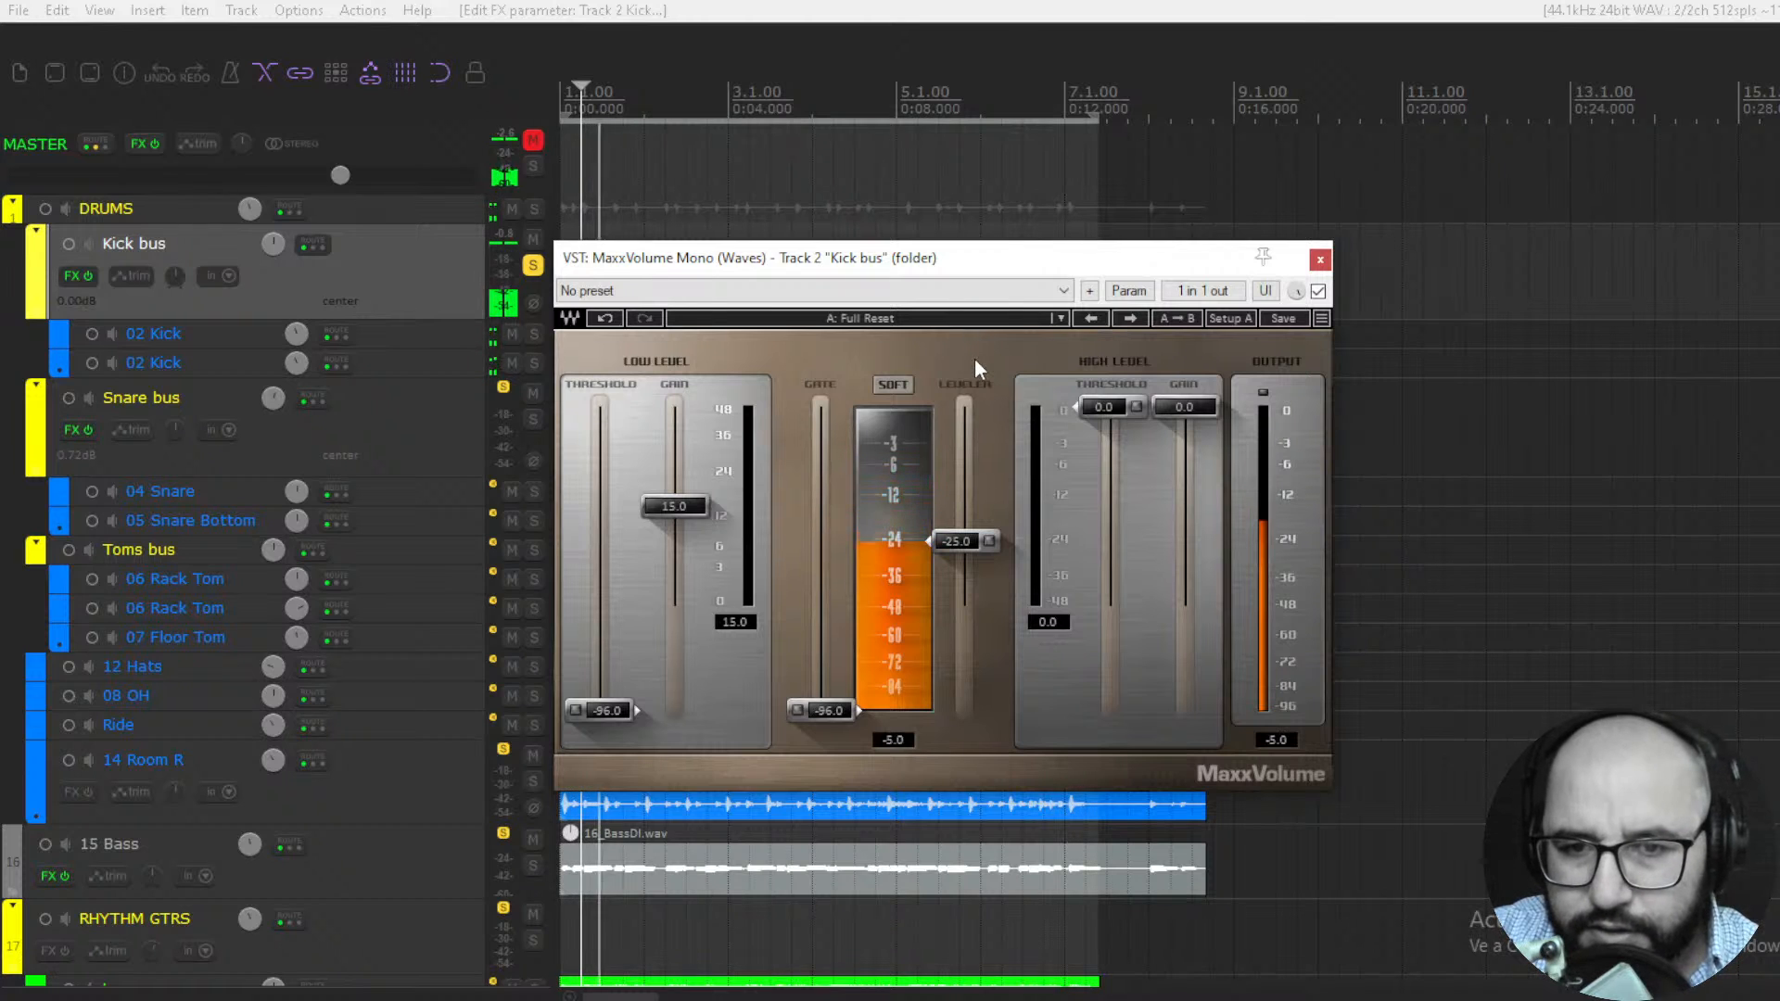
Unmute the master track and start playback of the soloed Kick bus
{"action": "left_click", "coordinate": [534, 140]}
{"action": "left_click", "coordinate": [933, 262]}
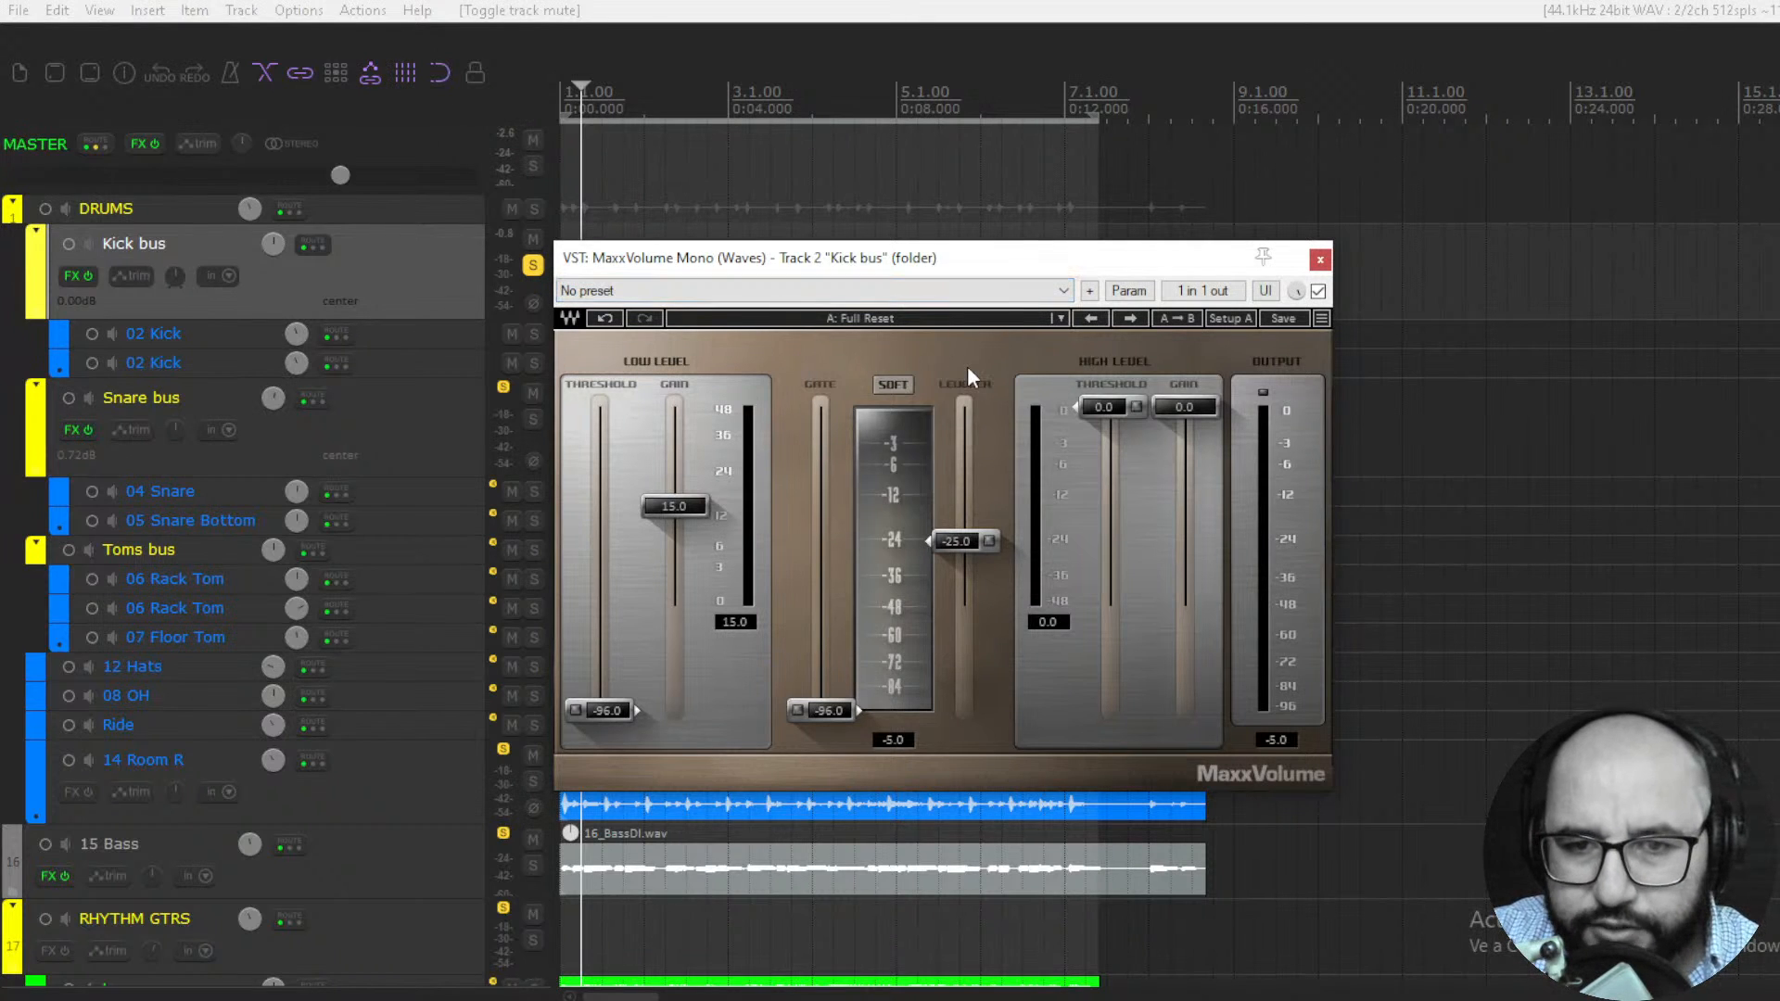
{"action": "key", "text": "space"}
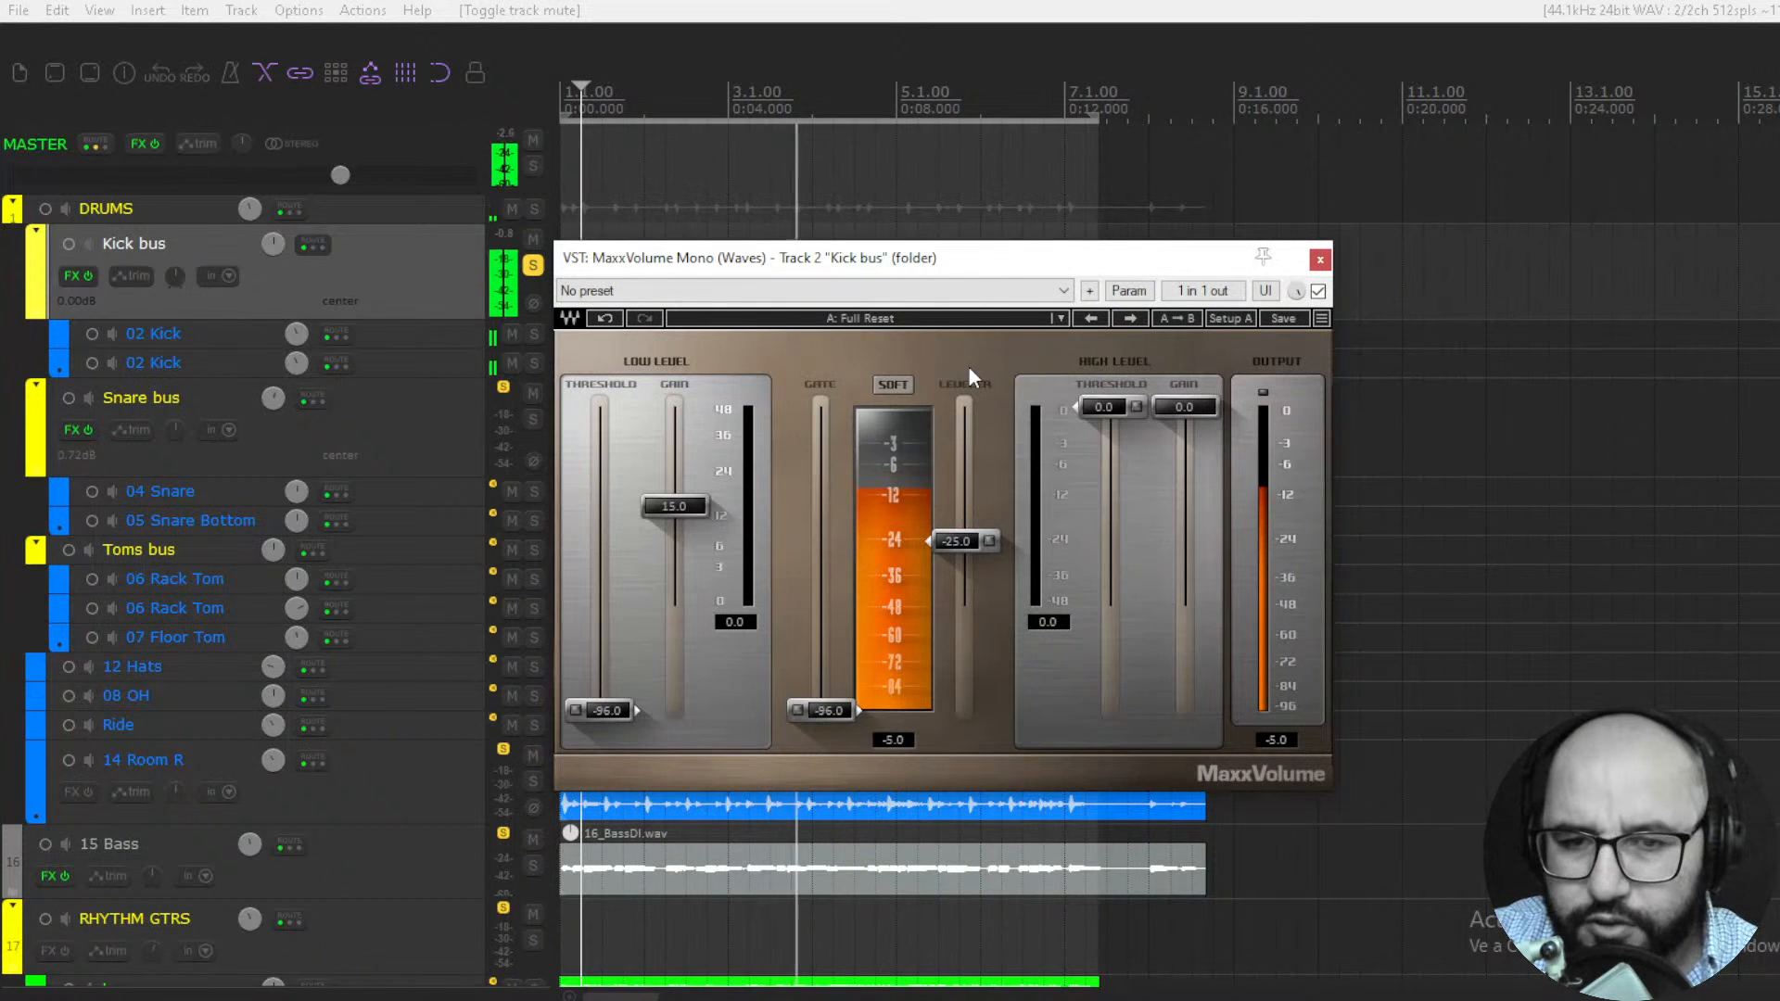
Activate the Gate in MaxxVolume and set its threshold to -6.3
{"action": "left_click", "coordinate": [798, 711]}
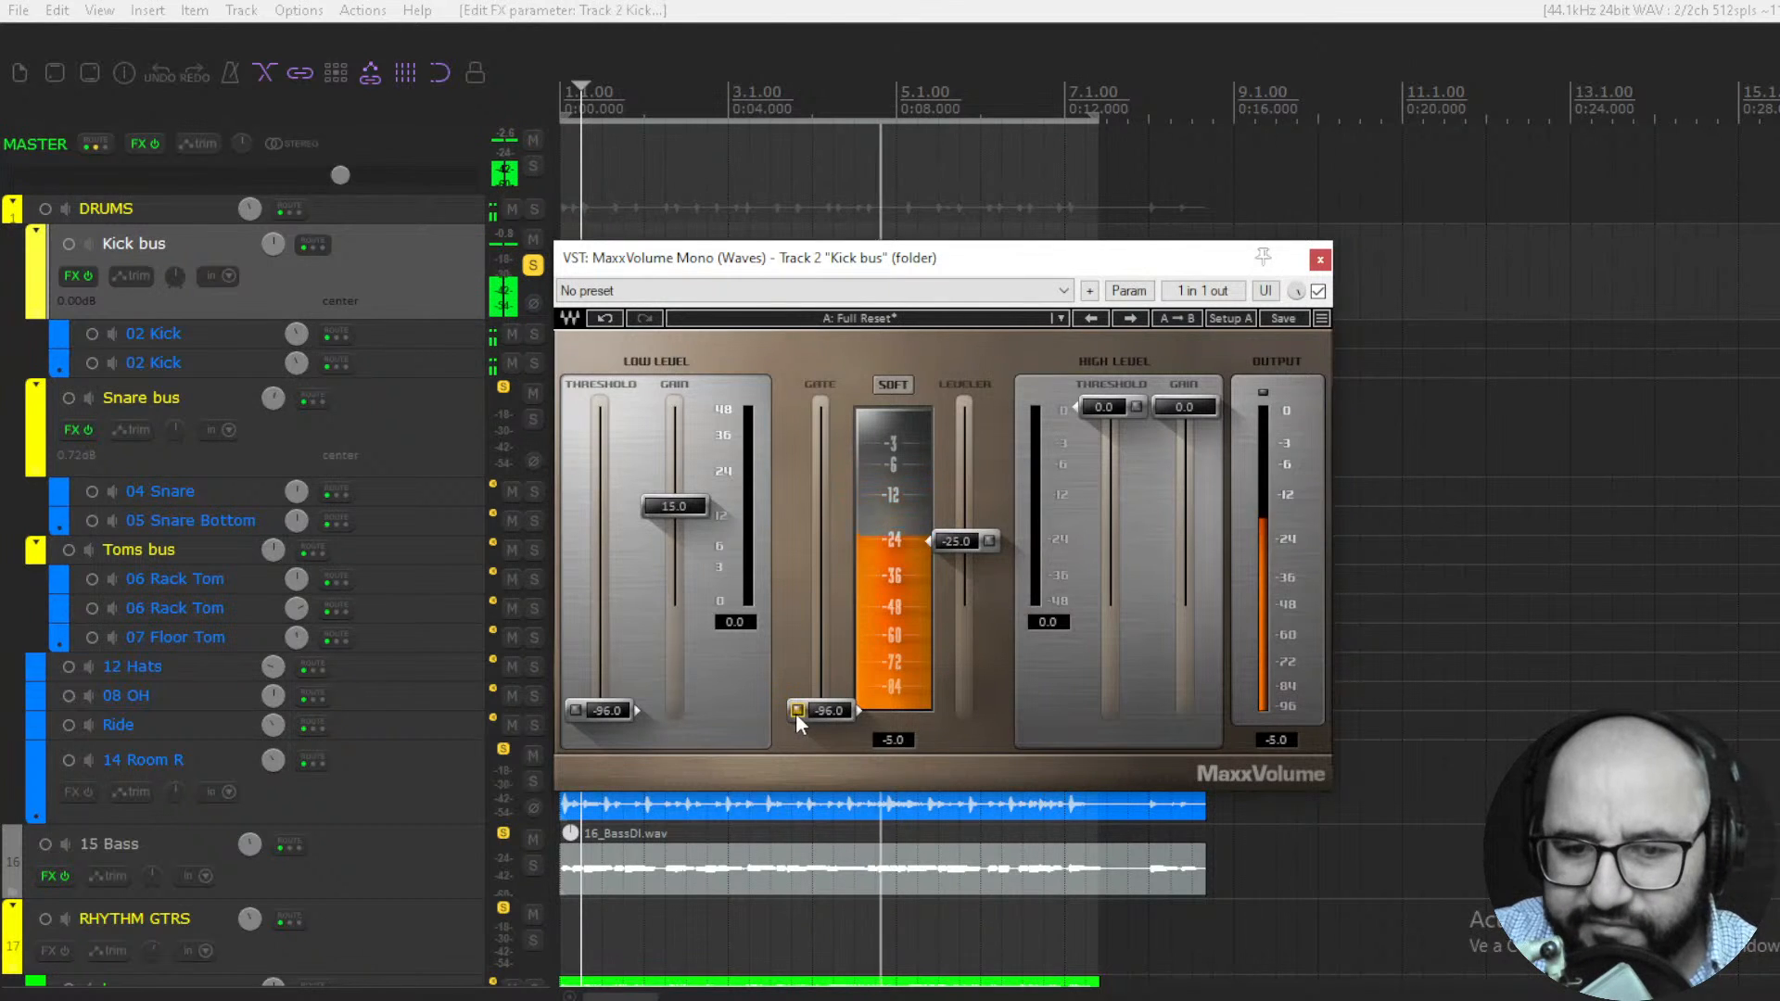
{"action": "left_click_drag", "start_coordinate": [846, 718], "coordinate": [845, 479]}
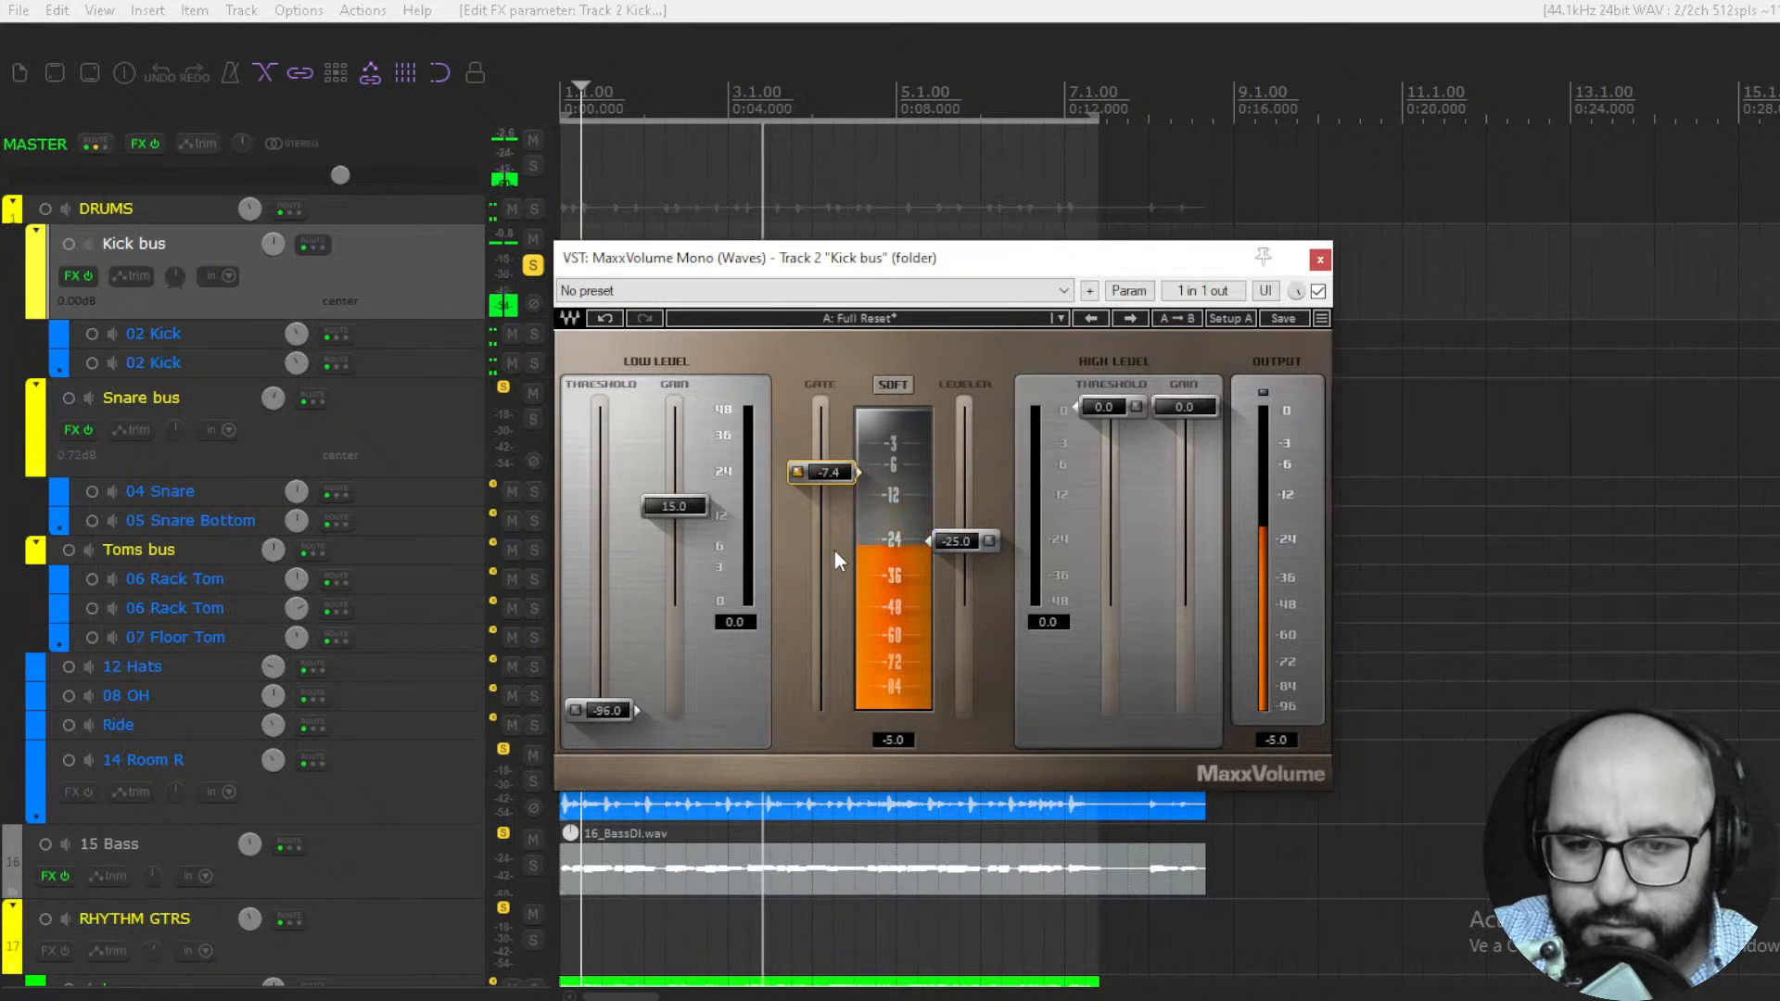
{"action": "left_click_drag", "start_coordinate": [838, 476], "coordinate": [837, 466]}
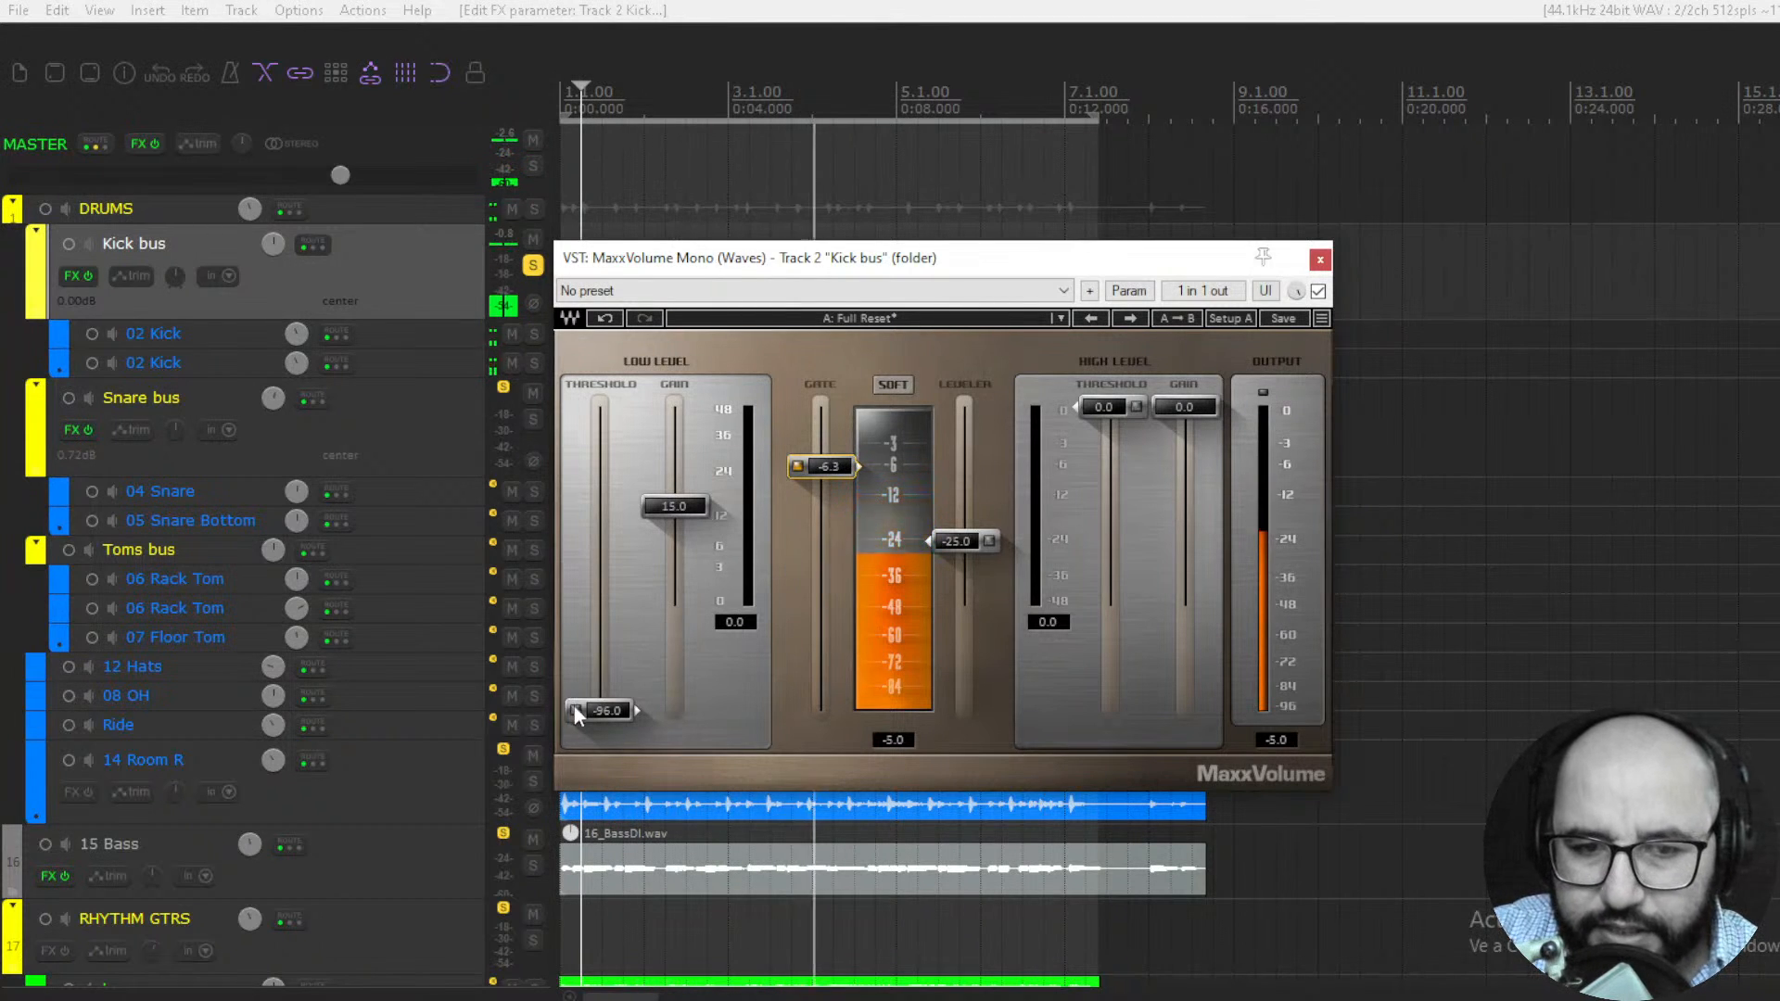
Activate both level sections, setting the Low Level threshold to -24.1 and the High Level threshold to -13.1
{"action": "left_click_drag", "start_coordinate": [597, 710], "coordinate": [598, 571]}
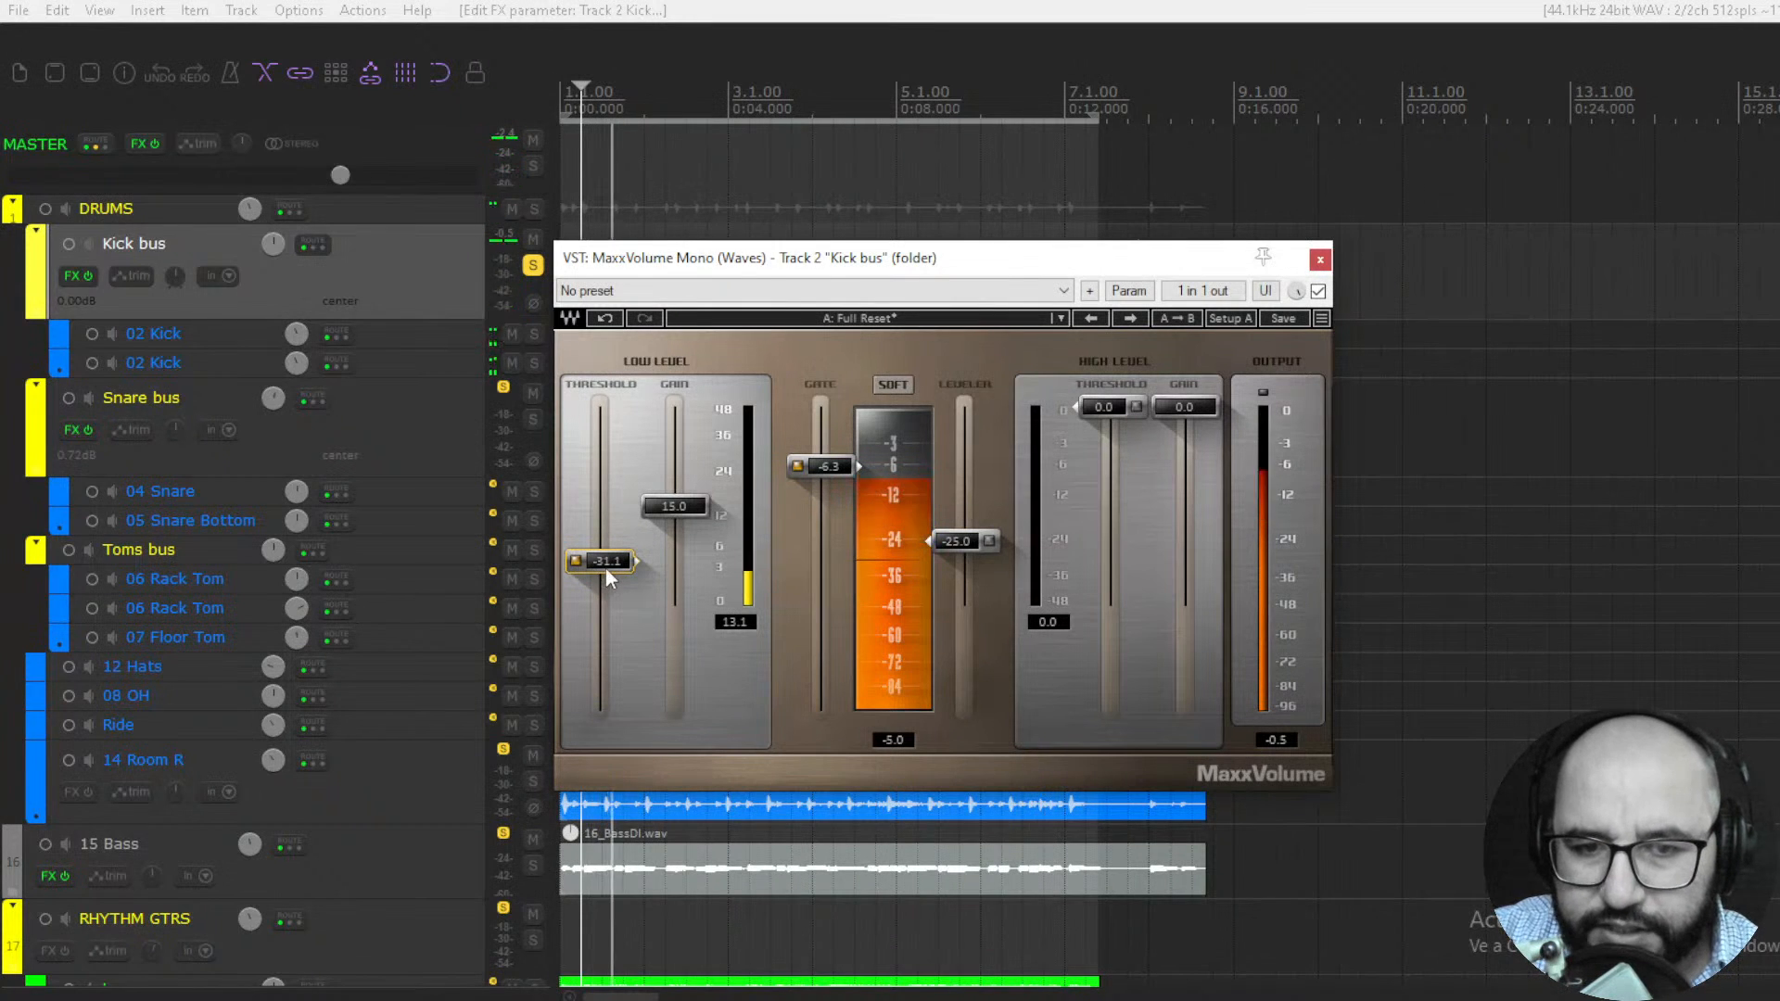
{"action": "left_click_drag", "start_coordinate": [598, 561], "coordinate": [598, 539]}
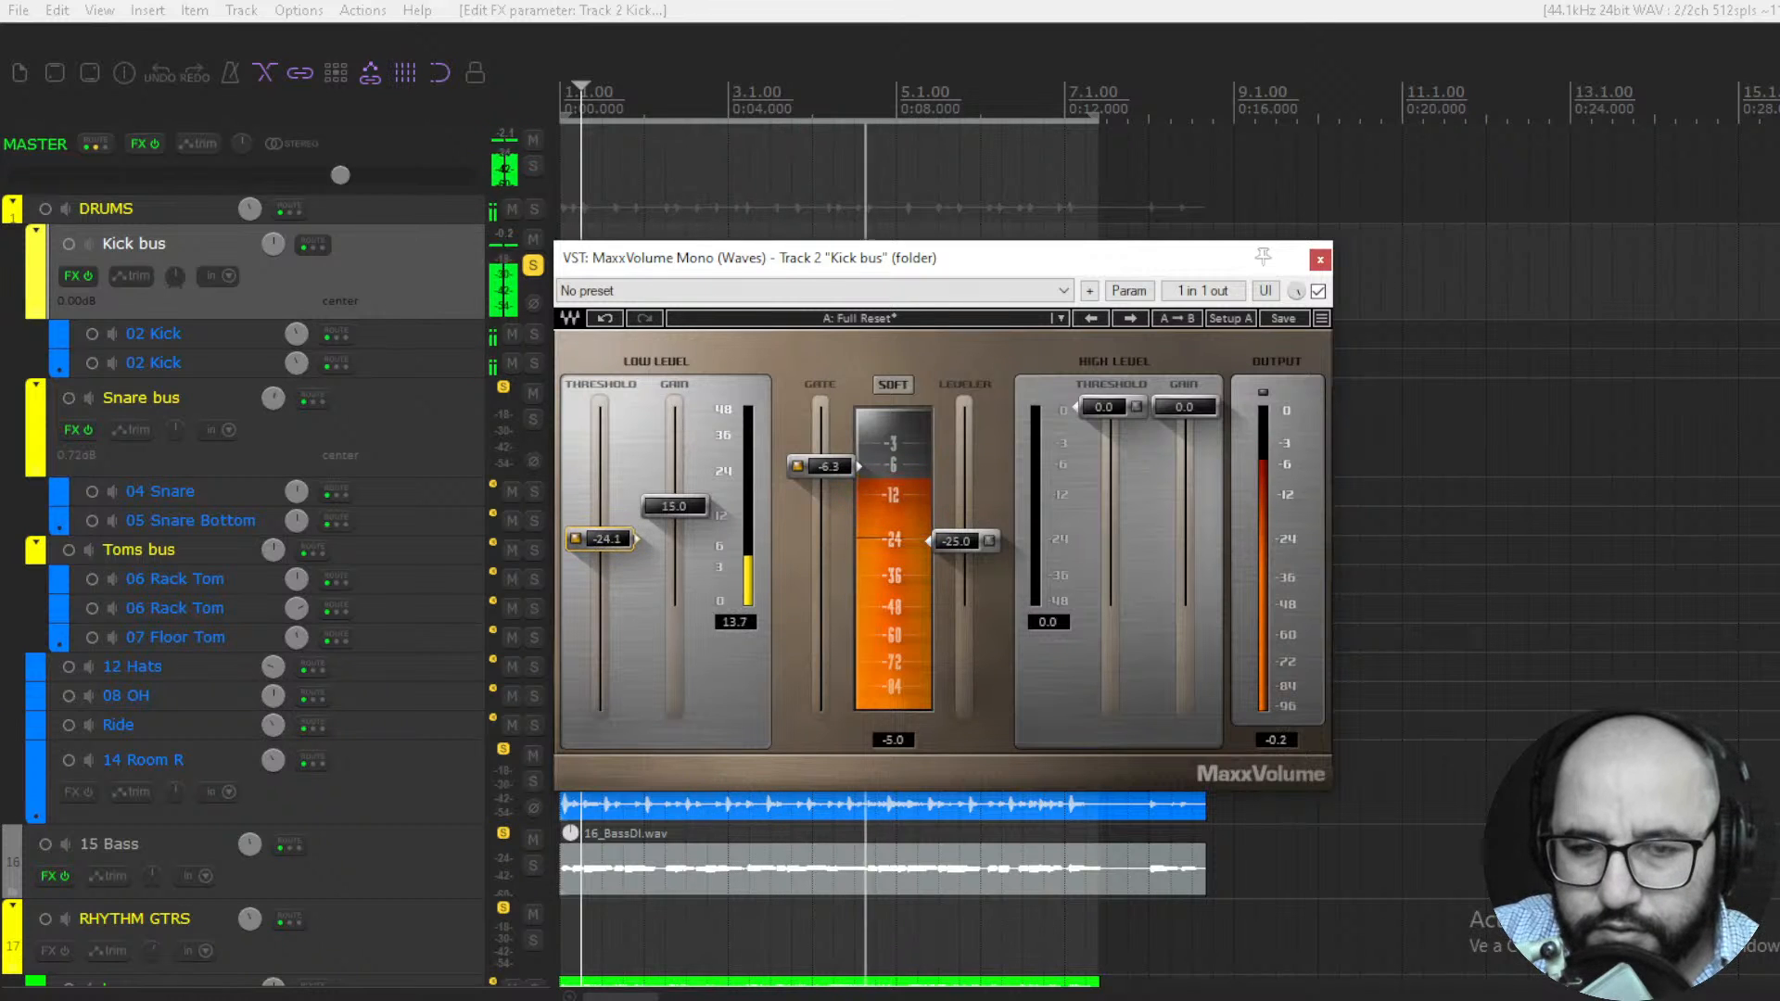
{"action": "left_click", "coordinate": [1137, 406]}
{"action": "left_click_drag", "start_coordinate": [1103, 406], "coordinate": [1100, 506]}
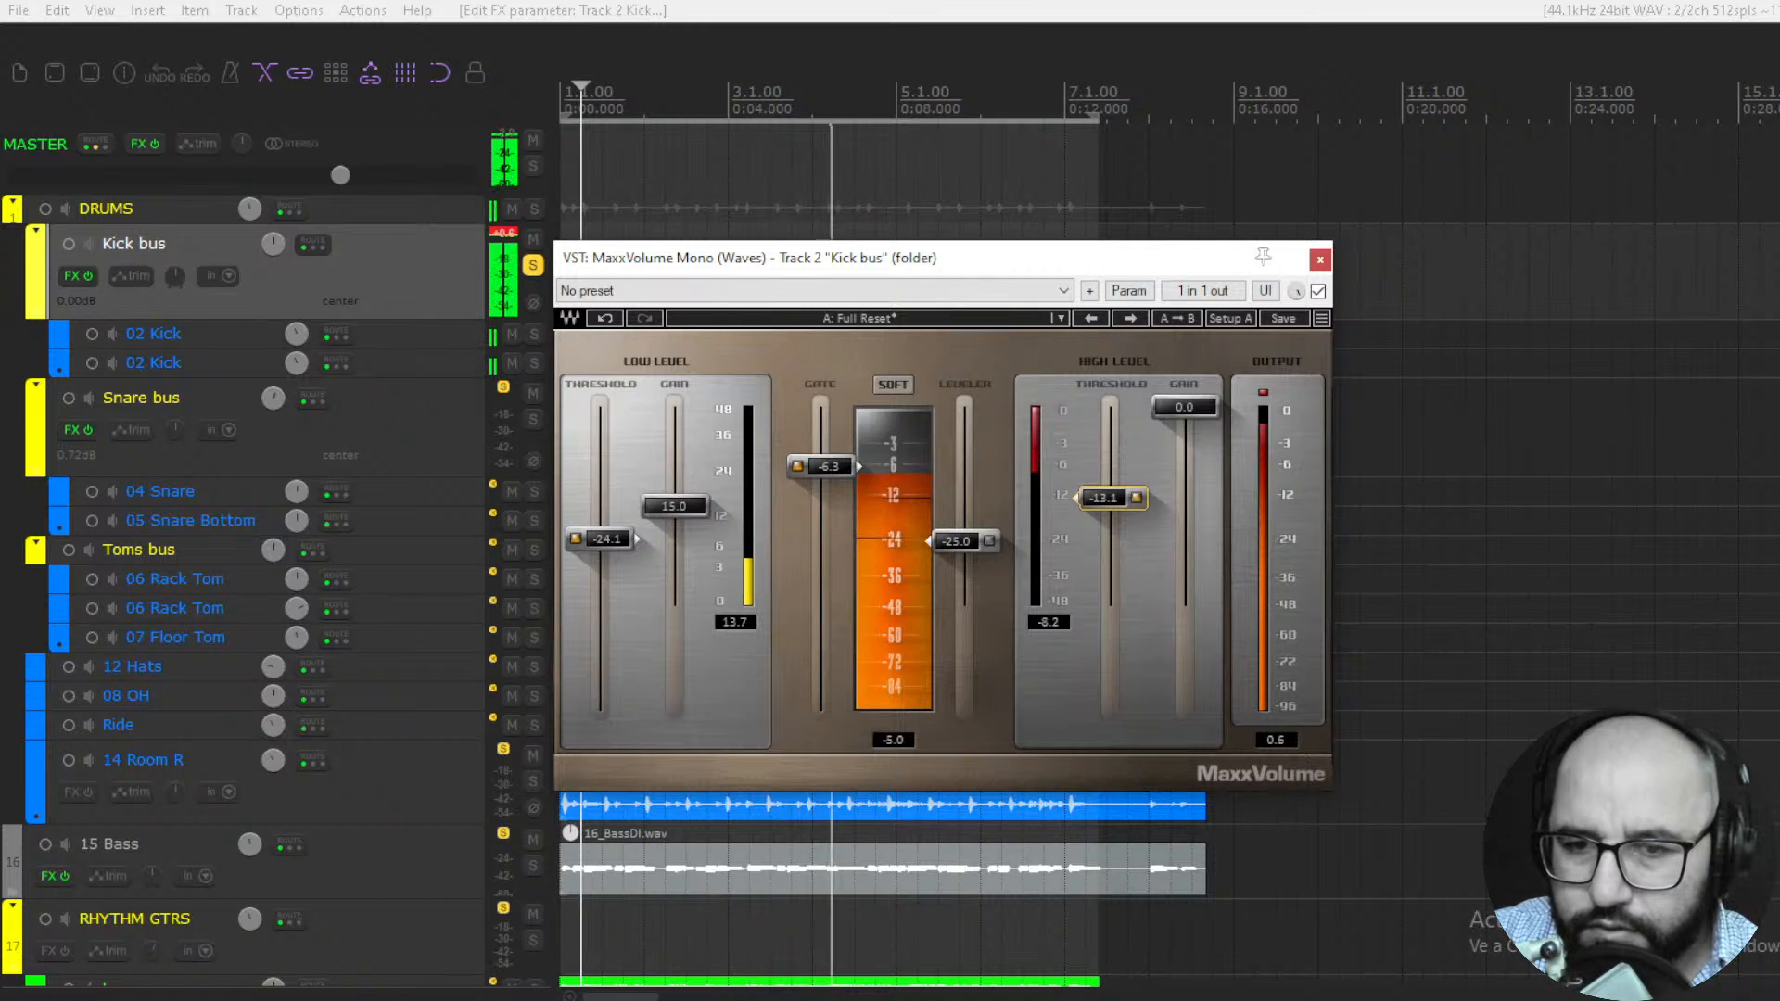
Compare the kick with MaxxVolume bypassed and re-enabled, and activate the Leveler at -18.8
{"action": "left_click", "coordinate": [1317, 291]}
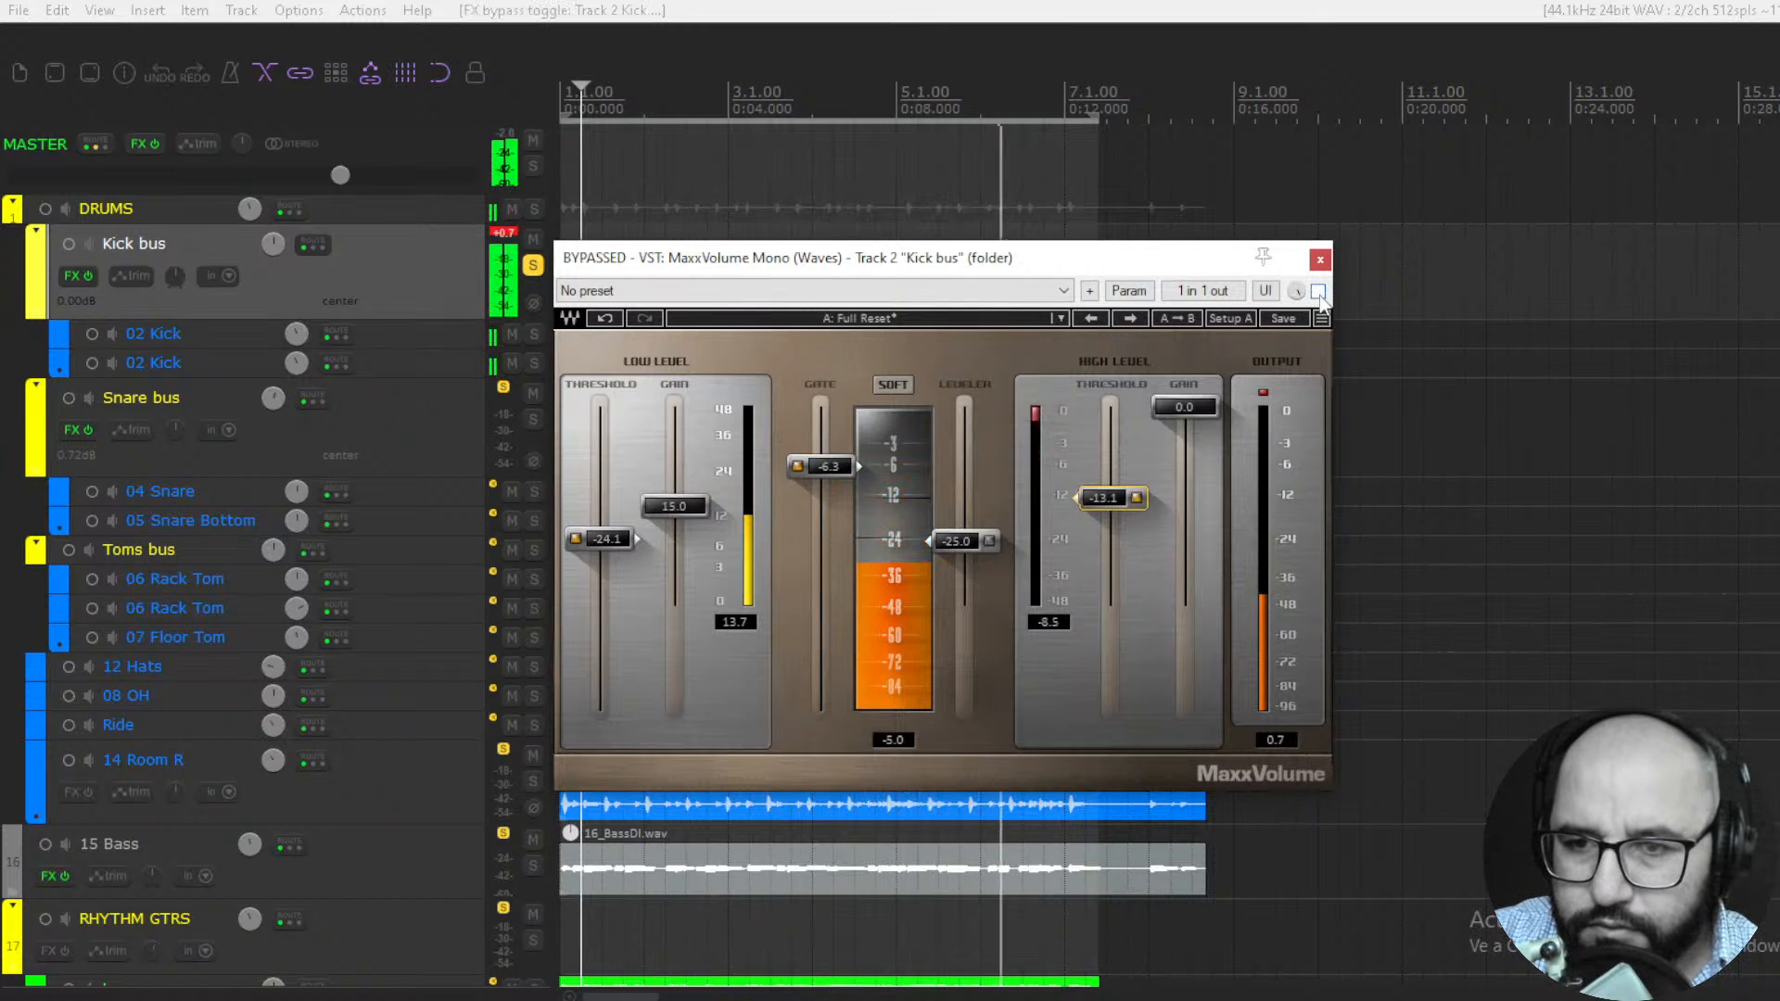
{"action": "left_click", "coordinate": [1318, 291]}
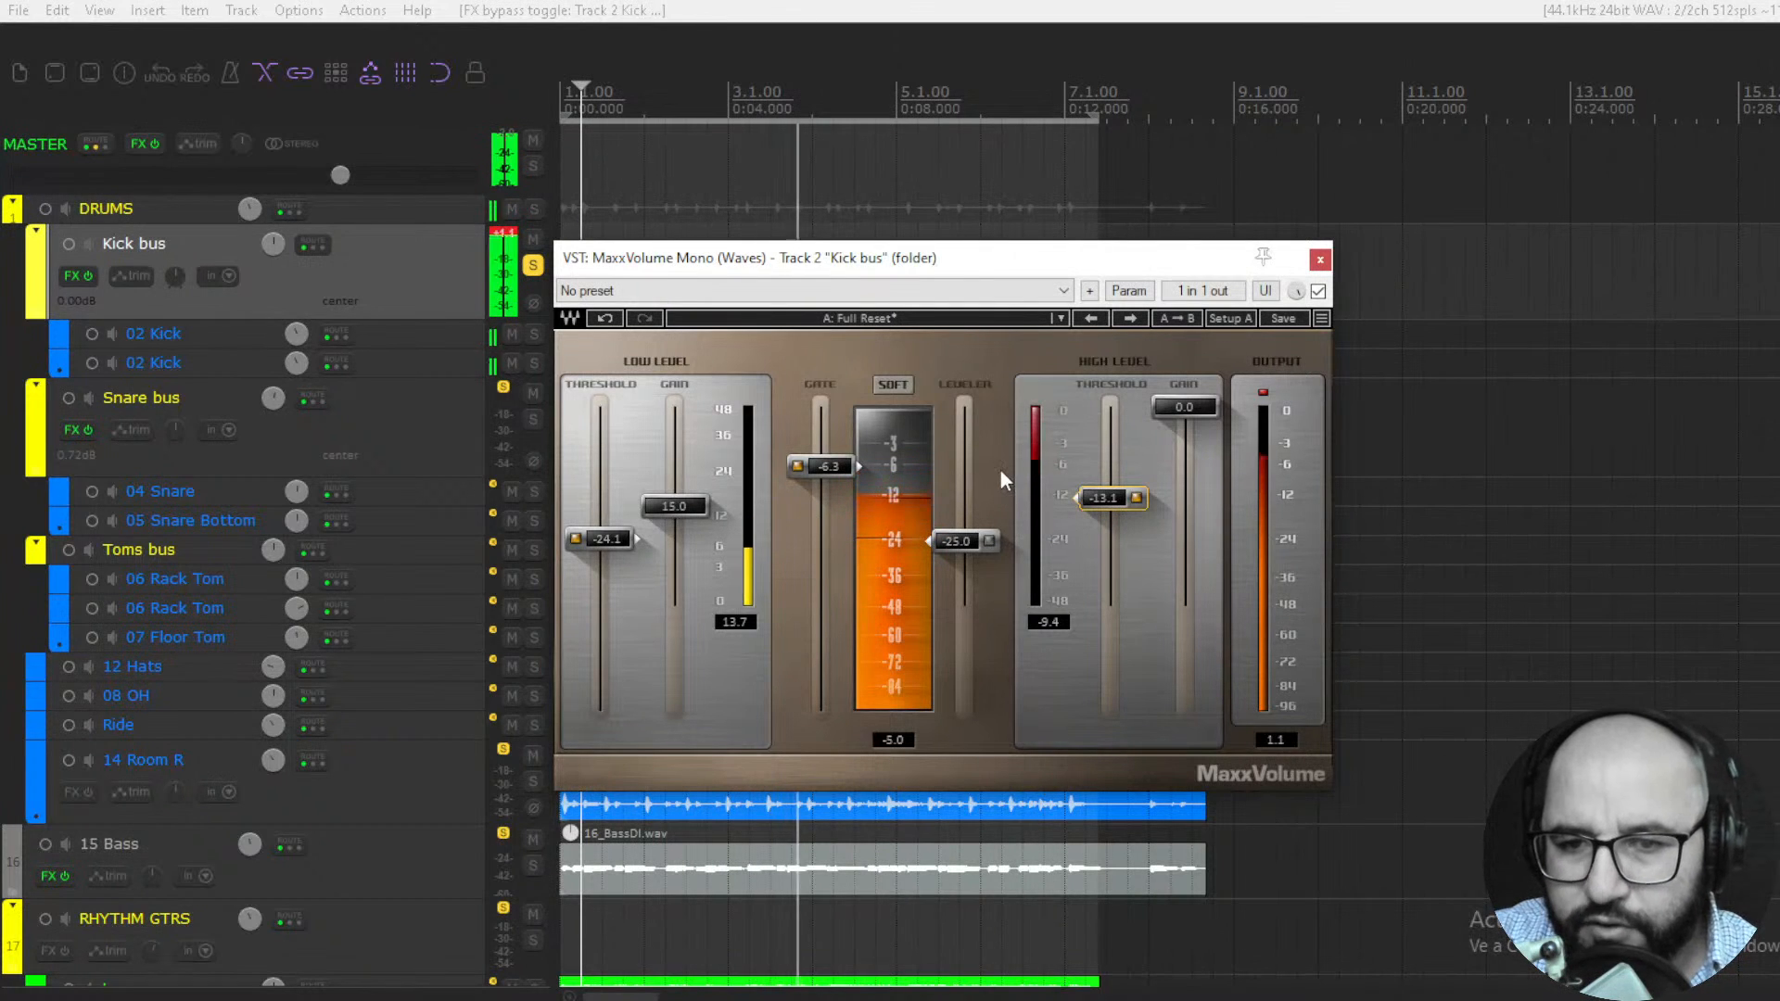
{"action": "left_click", "coordinate": [991, 543]}
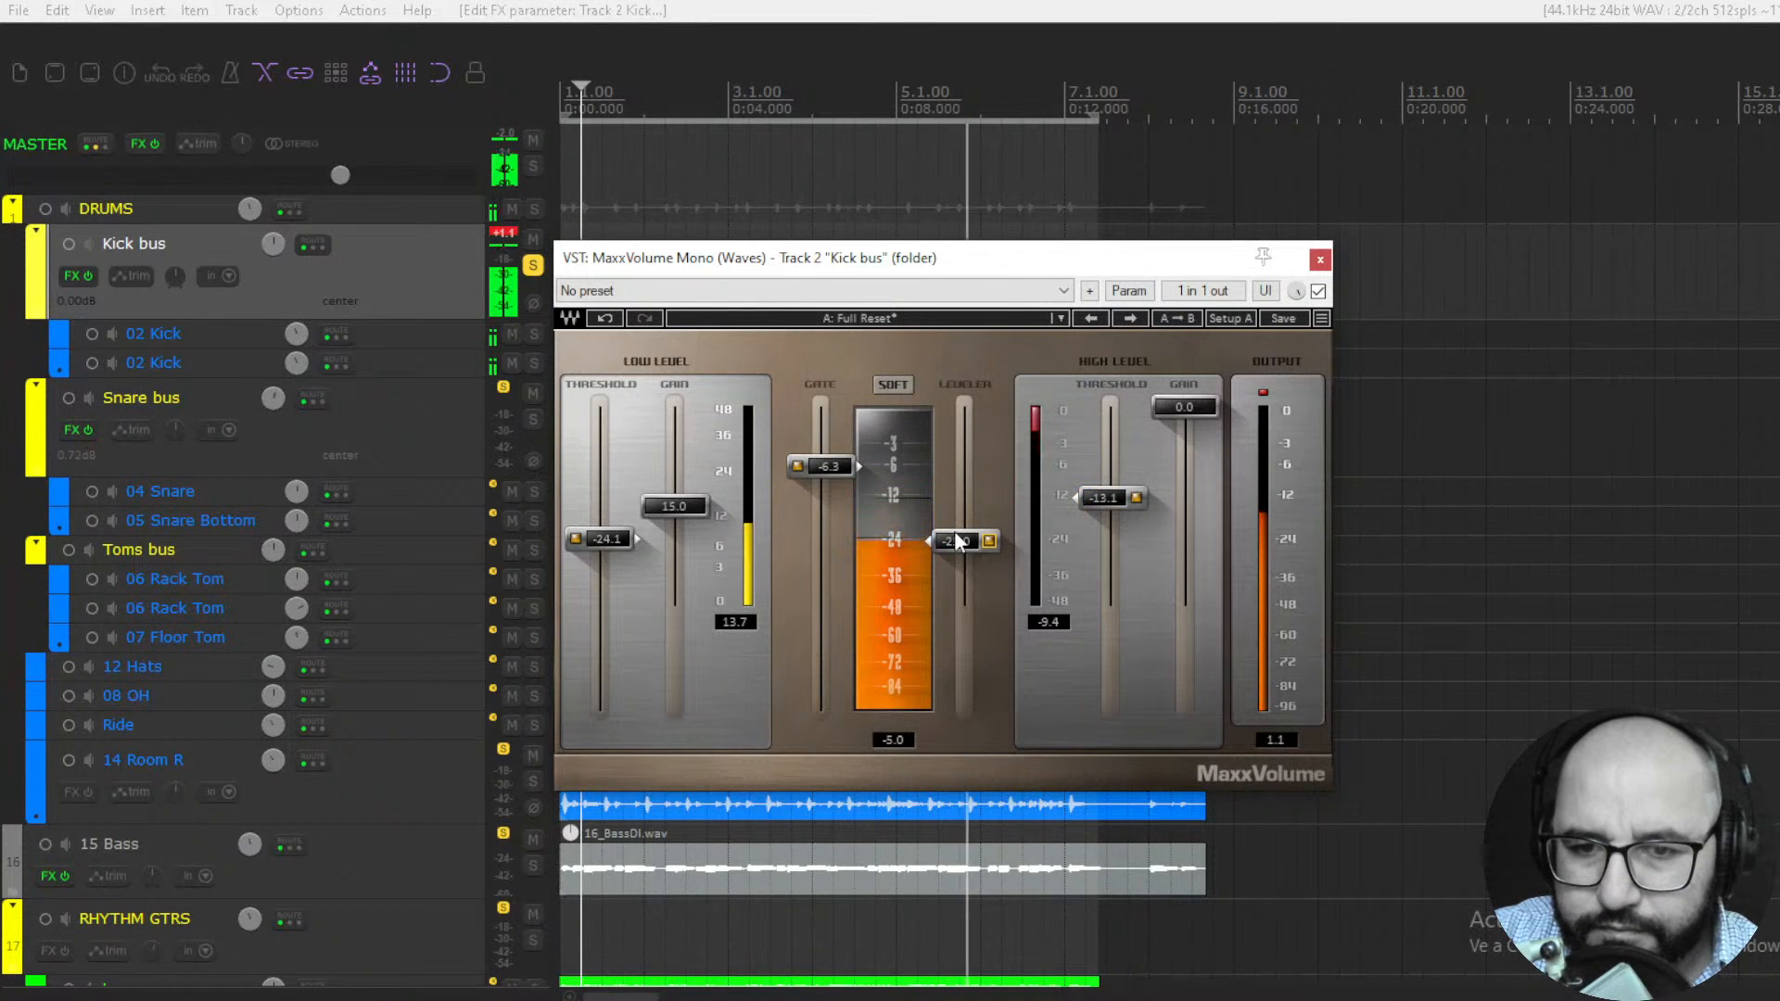
{"action": "left_click_drag", "start_coordinate": [990, 543], "coordinate": [990, 521]}
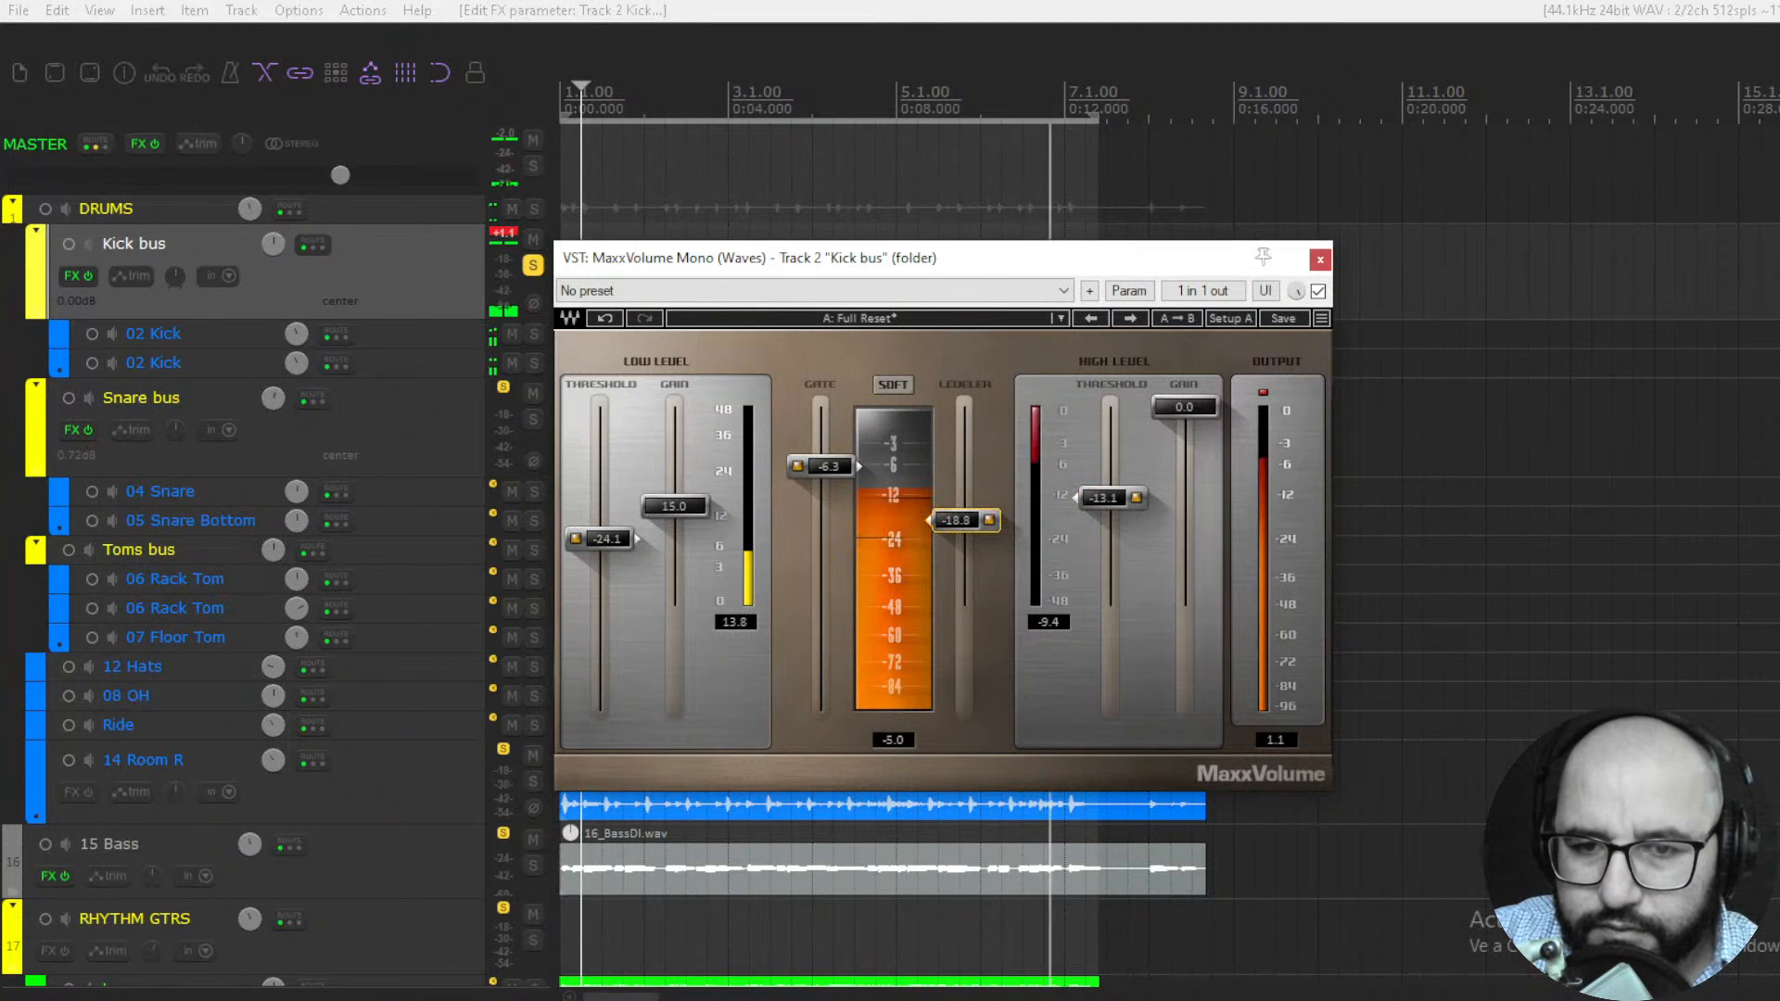
Compare the soloed kick with MaxxVolume off and on, clearing the Kick bus peak indicator, and set the Leveler to -19.3
{"action": "left_click", "coordinate": [1318, 291]}
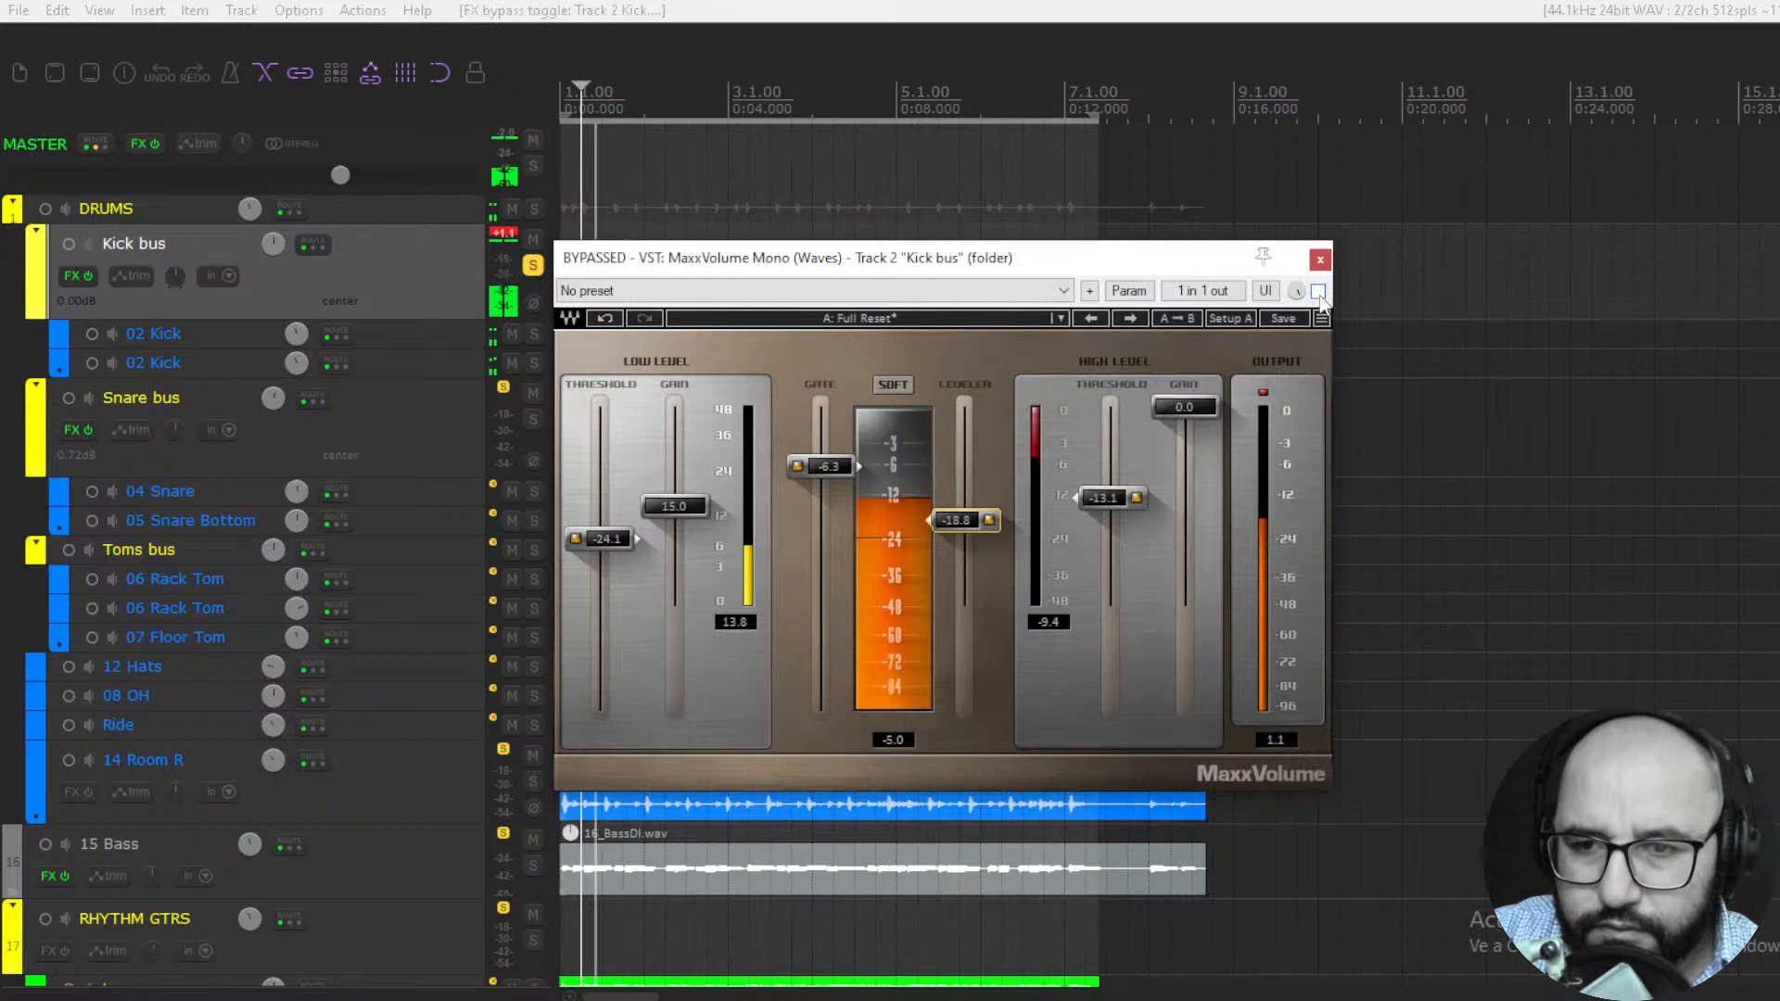
{"action": "left_click", "coordinate": [1318, 291]}
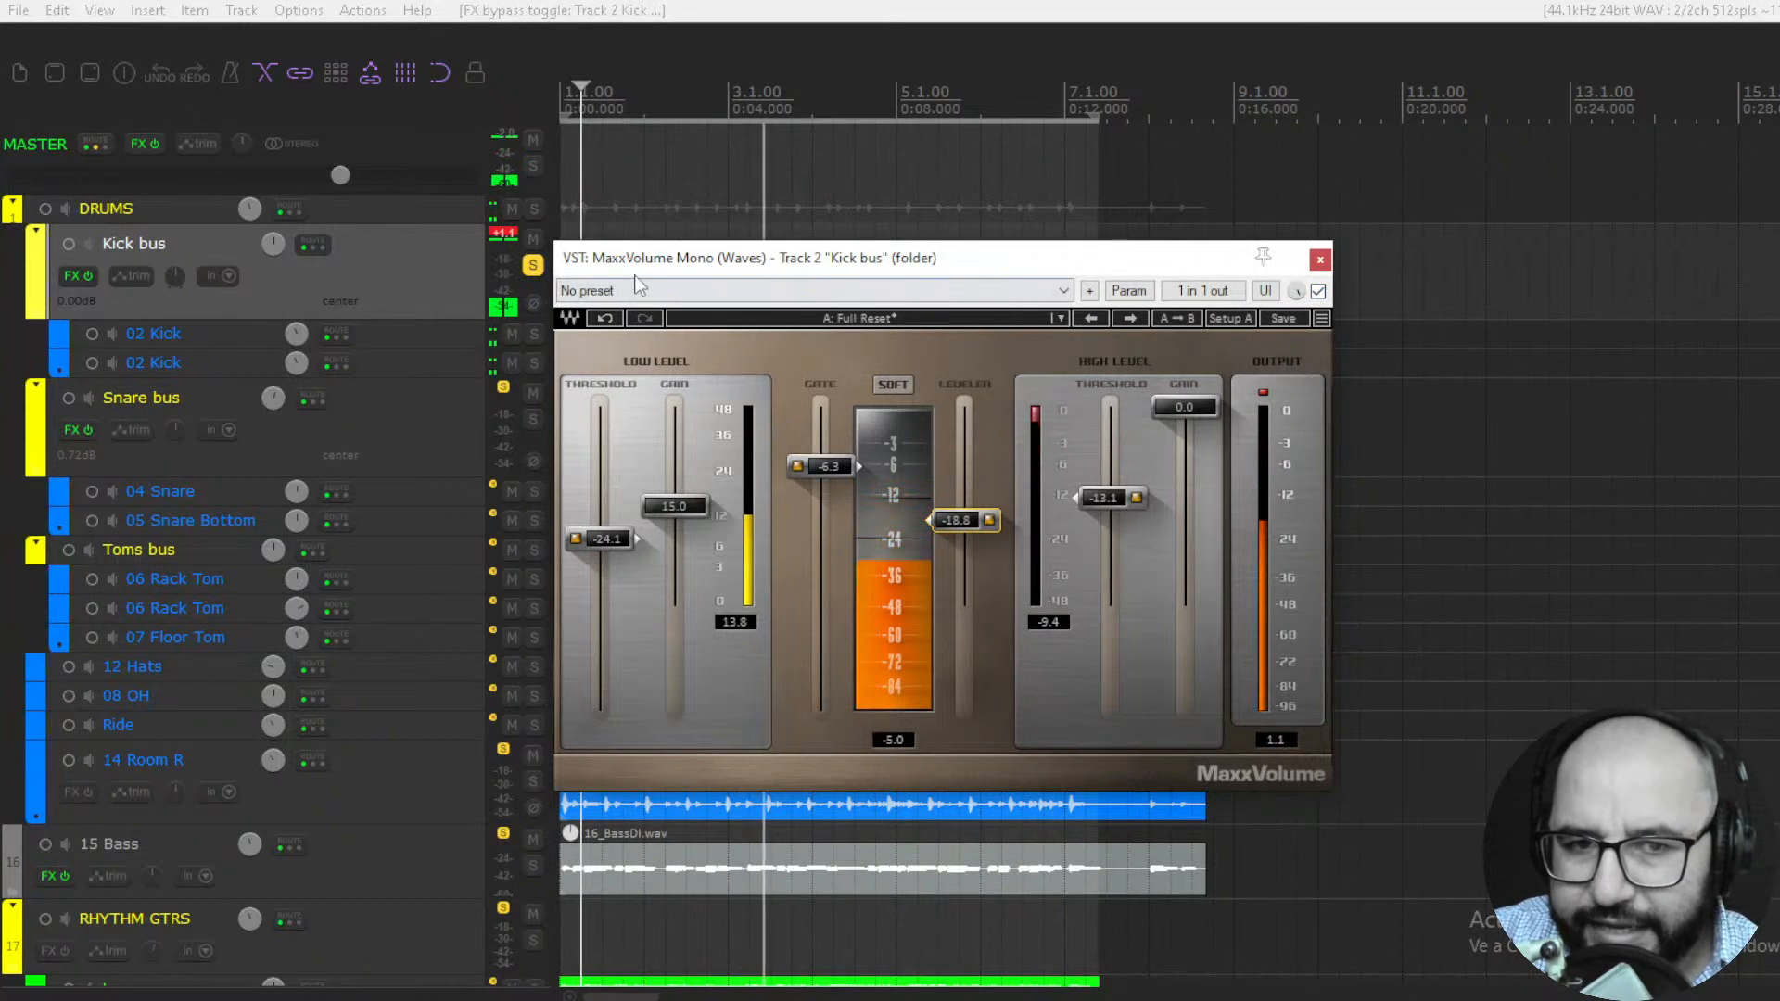
{"action": "left_click", "coordinate": [495, 233]}
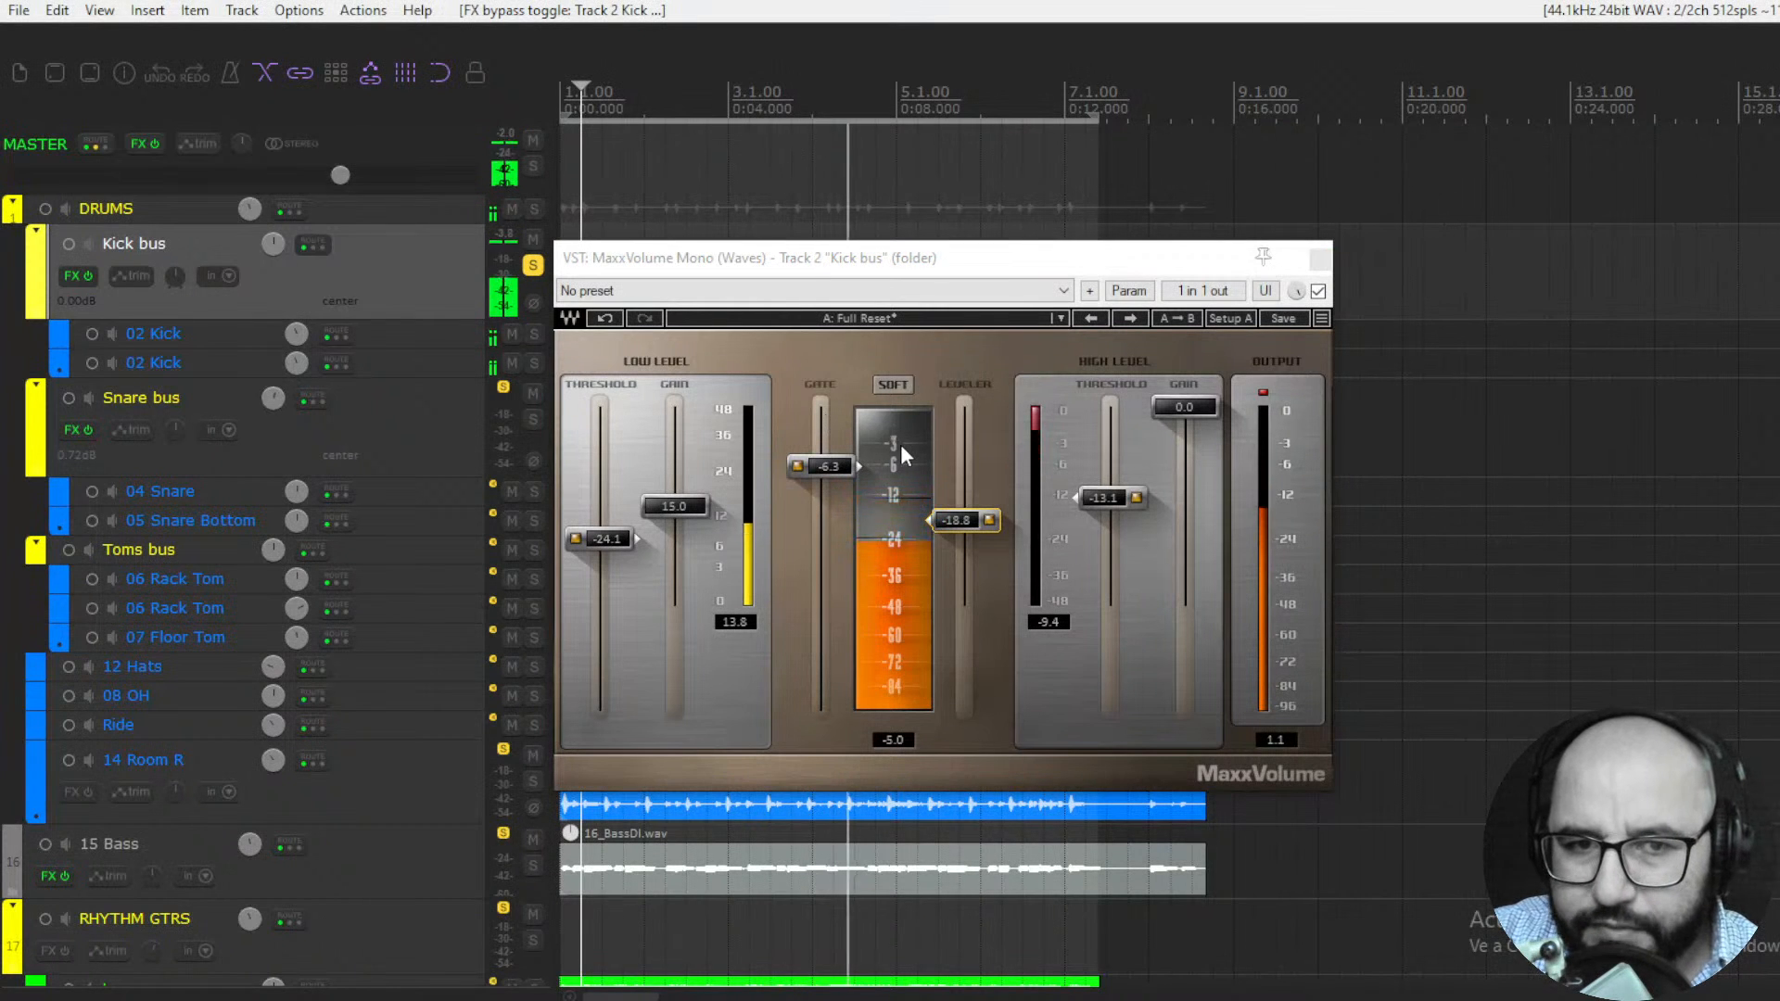
{"action": "left_click", "coordinate": [972, 523]}
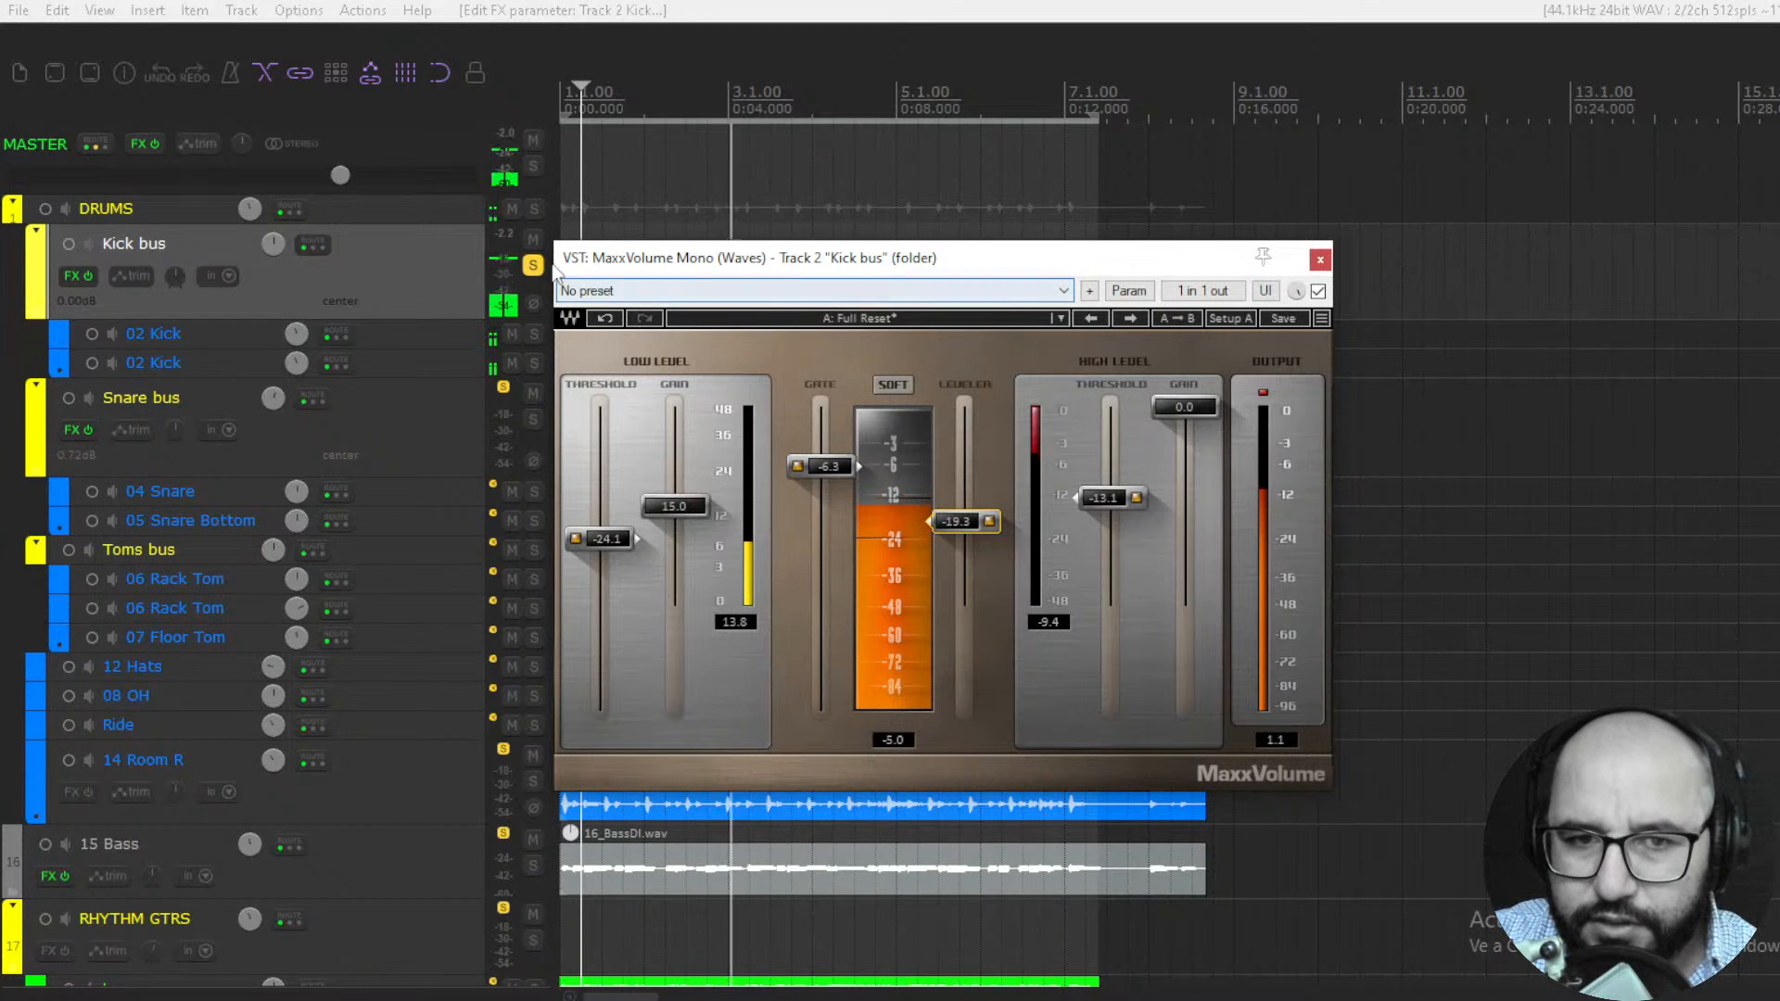
Unsolo the Kick bus to compare MaxxVolume bypassed and active in the full mix, and set the Leveler to -18.5
{"action": "left_click", "coordinate": [534, 267]}
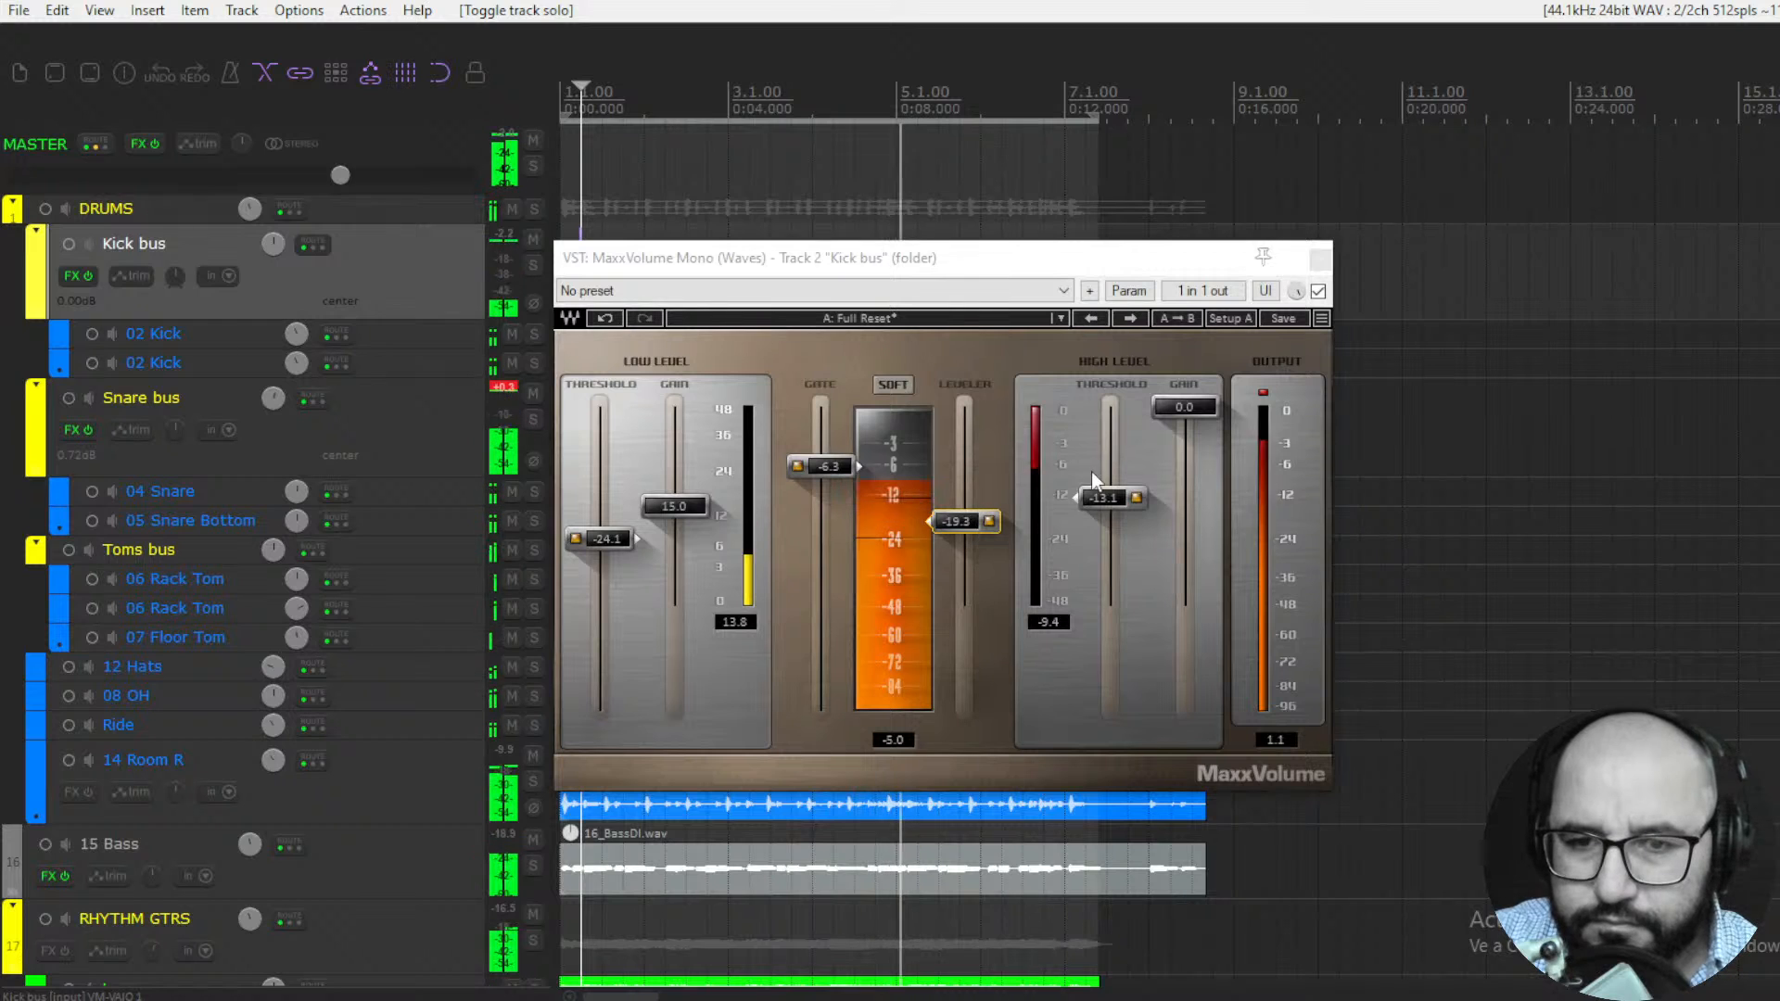
{"action": "left_click", "coordinate": [1317, 291]}
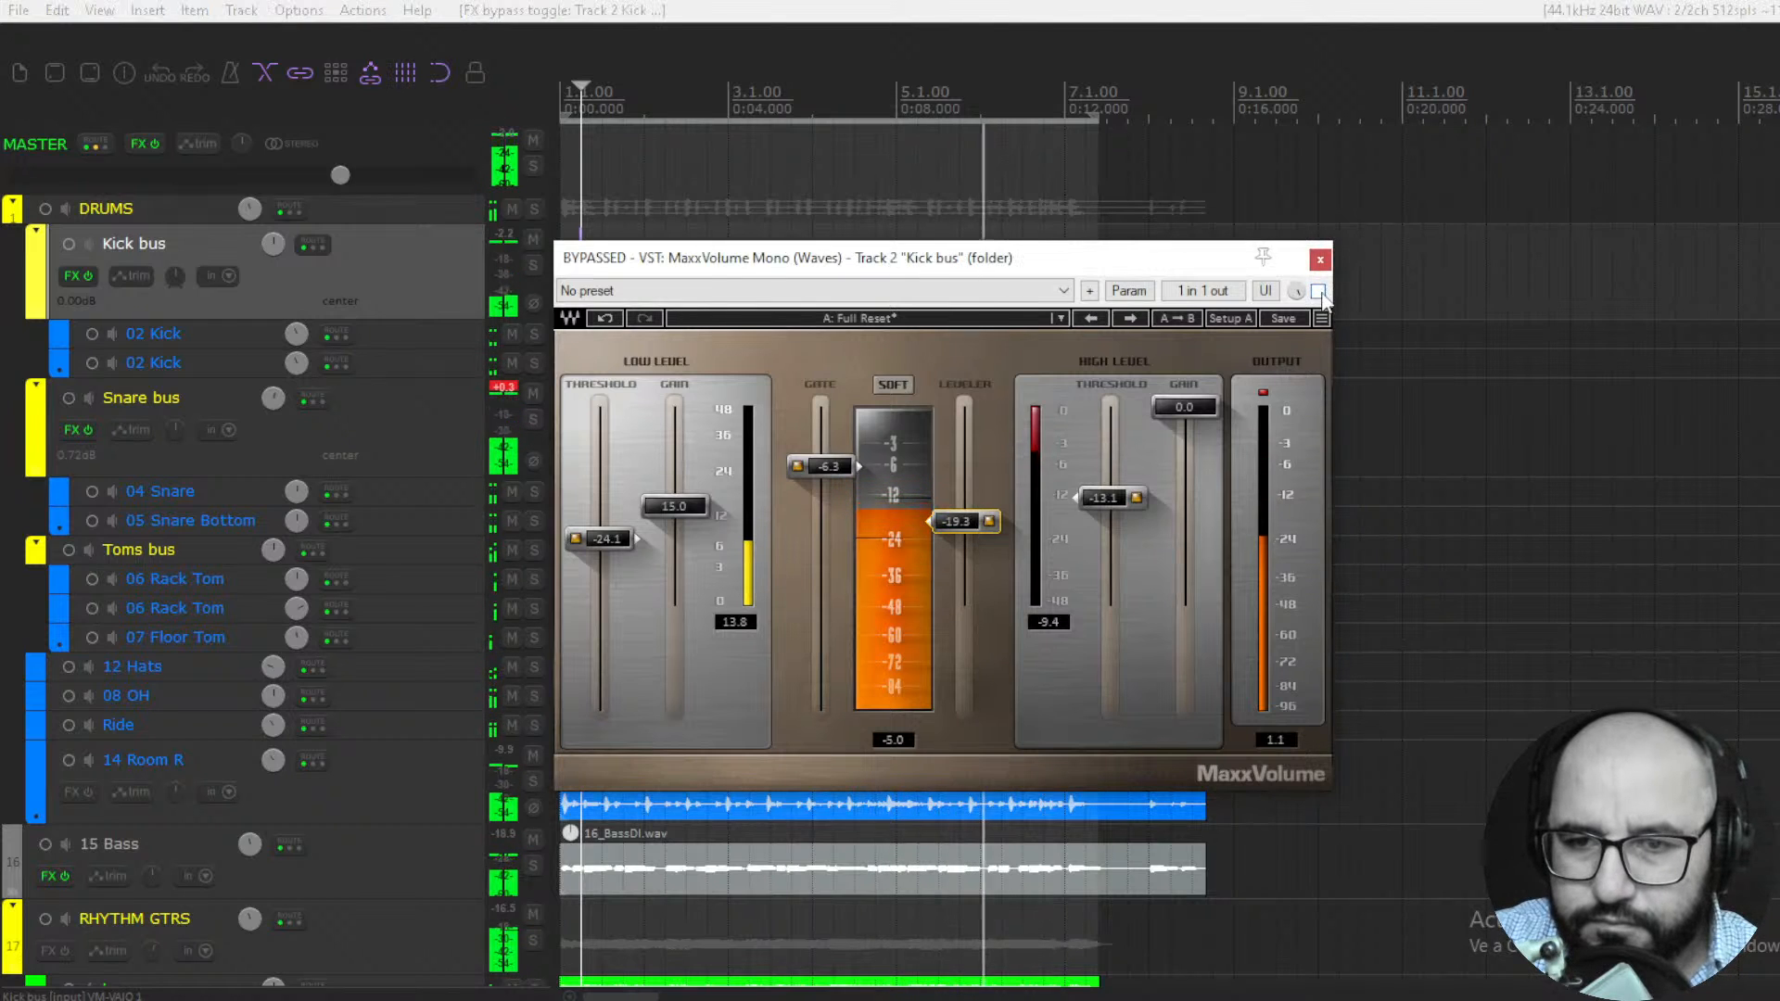
{"action": "left_click", "coordinate": [1318, 291]}
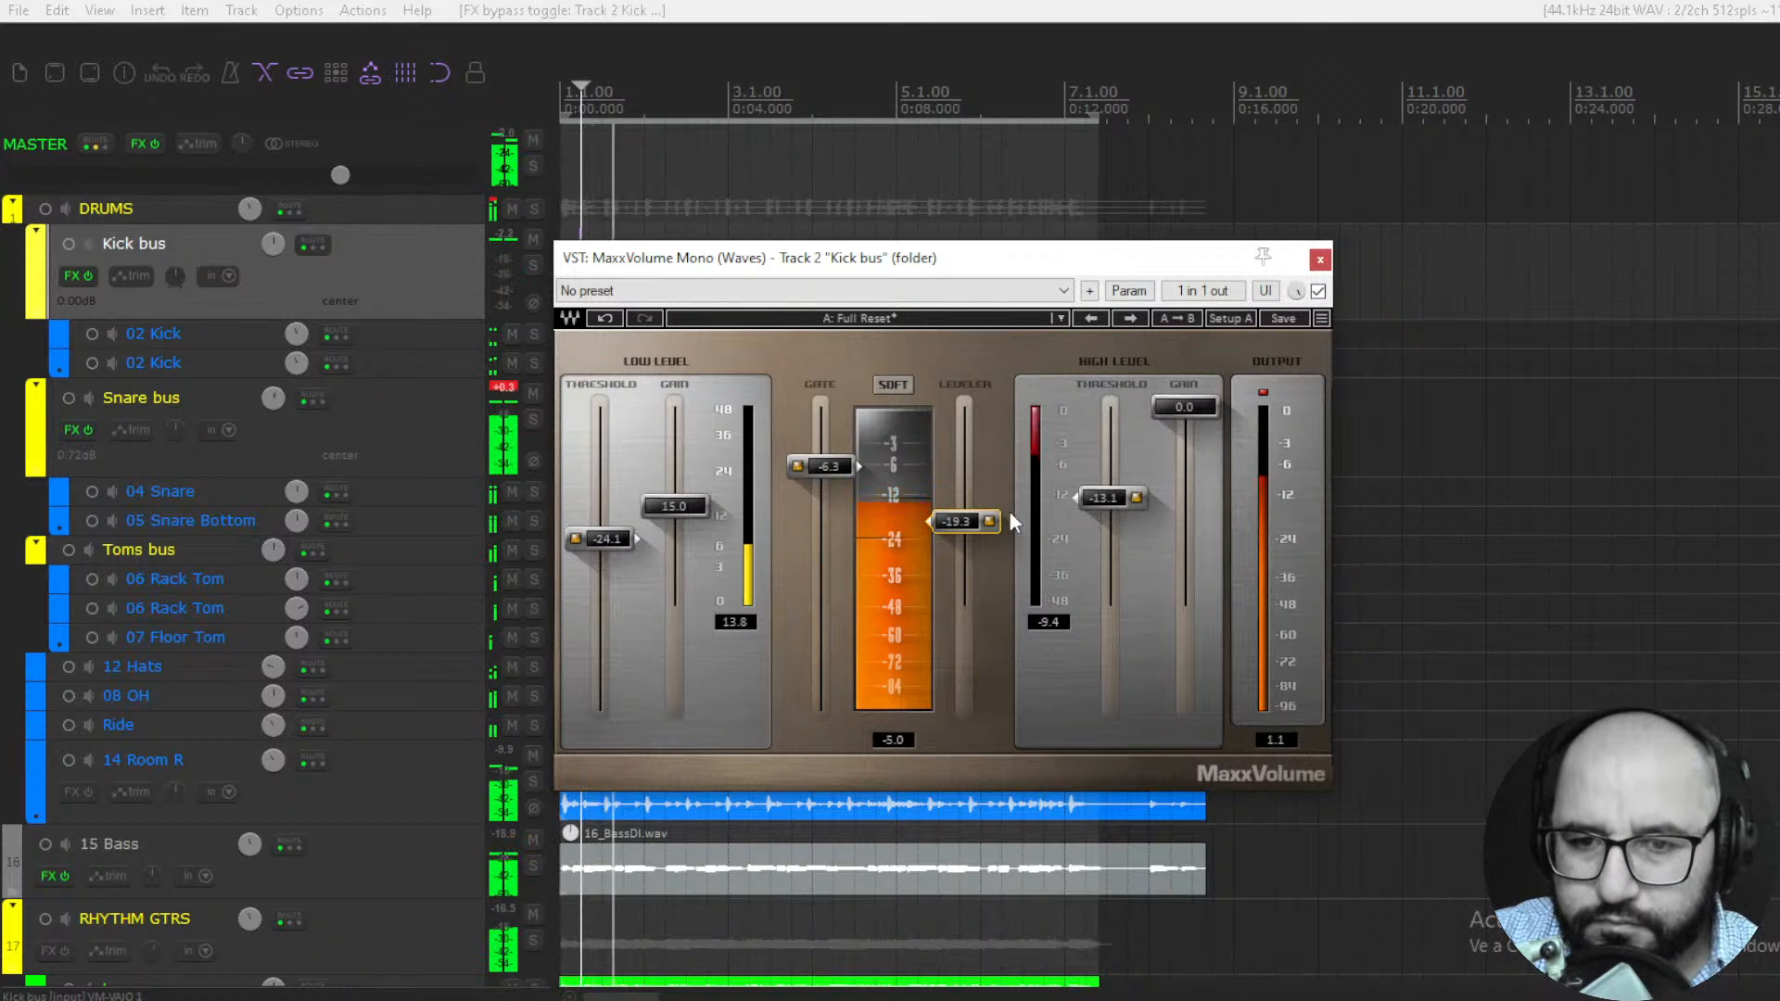
{"action": "left_click_drag", "start_coordinate": [976, 522], "coordinate": [975, 519]}
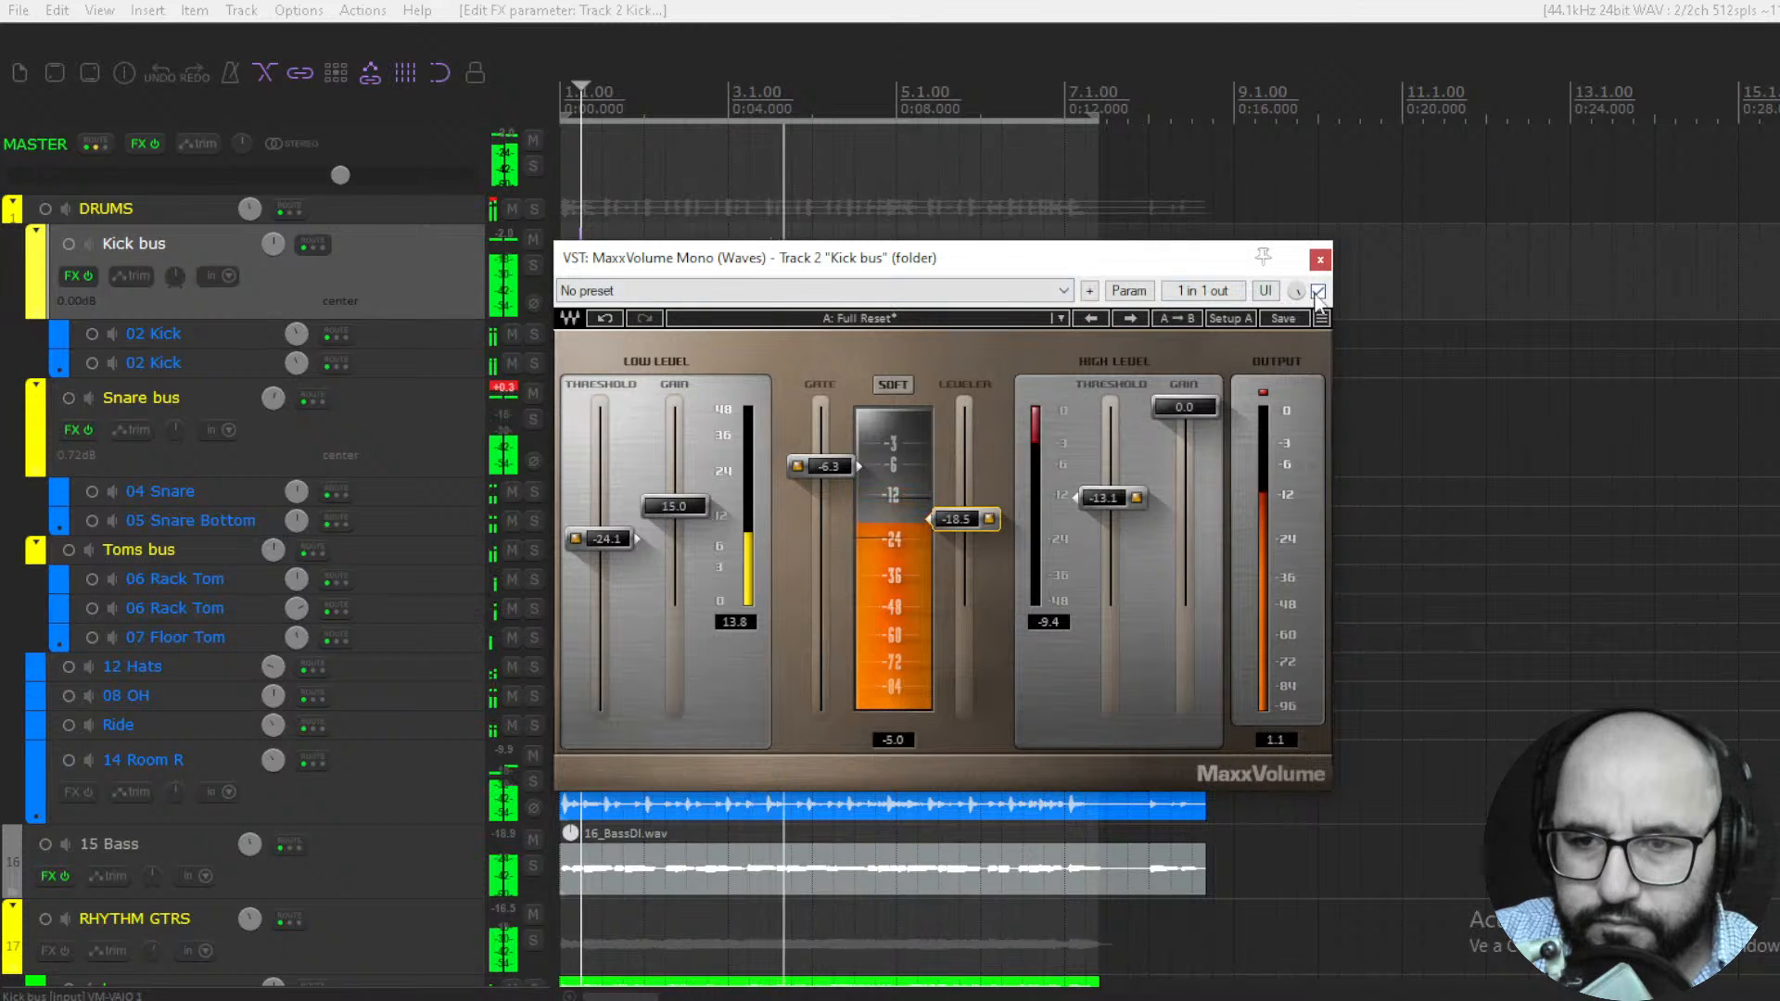
Compare the kick with MaxxVolume bypassed and active, both in the full mix and with the Kick bus soloed
{"action": "left_click", "coordinate": [1317, 291]}
{"action": "left_click", "coordinate": [1318, 292]}
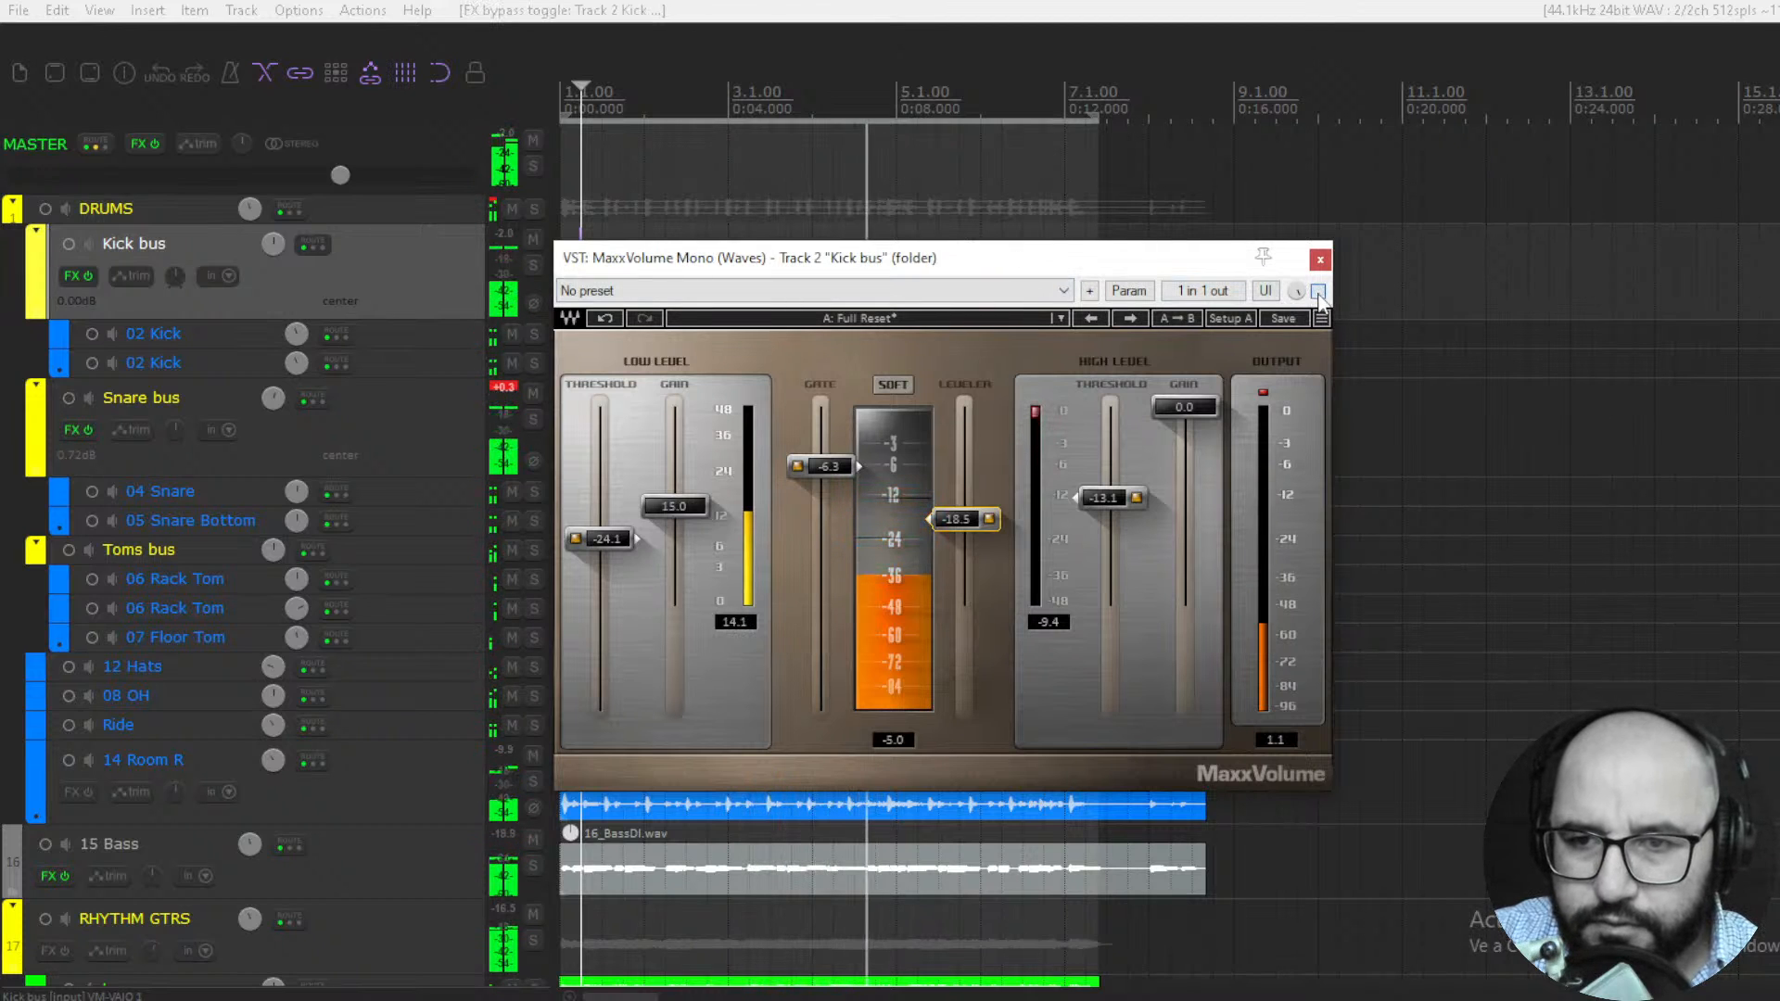
{"action": "left_click", "coordinate": [535, 265]}
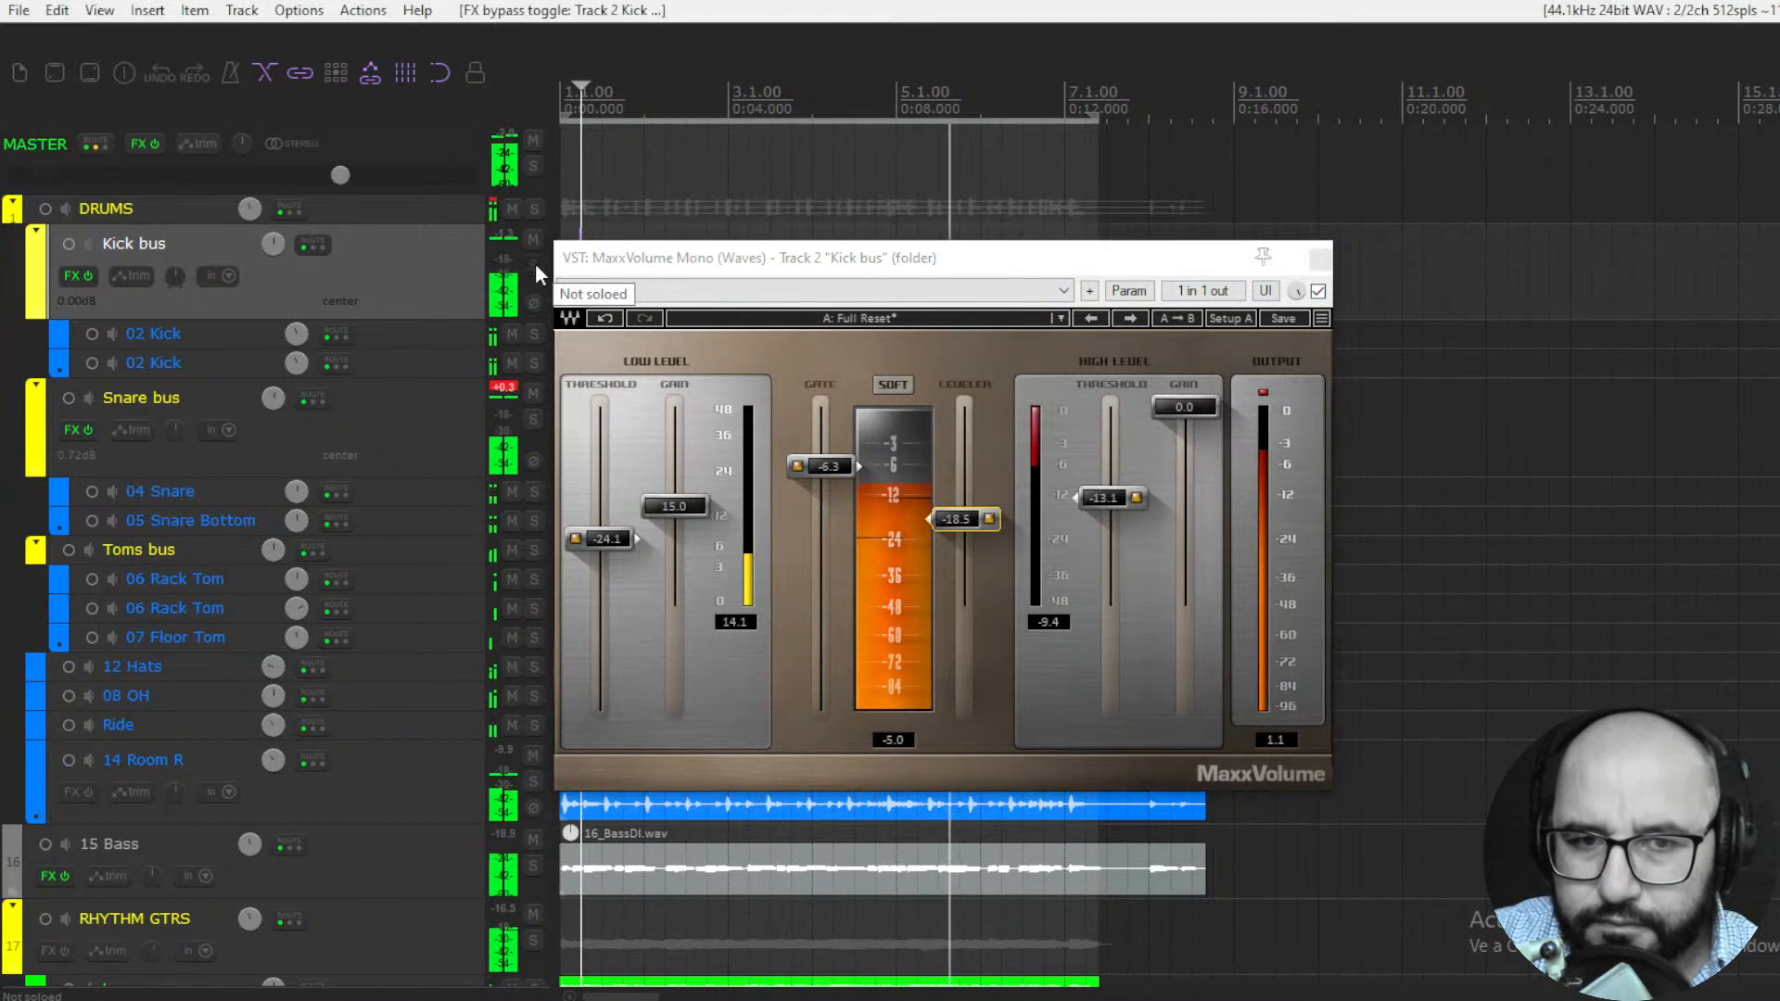
{"action": "left_click", "coordinate": [1318, 291]}
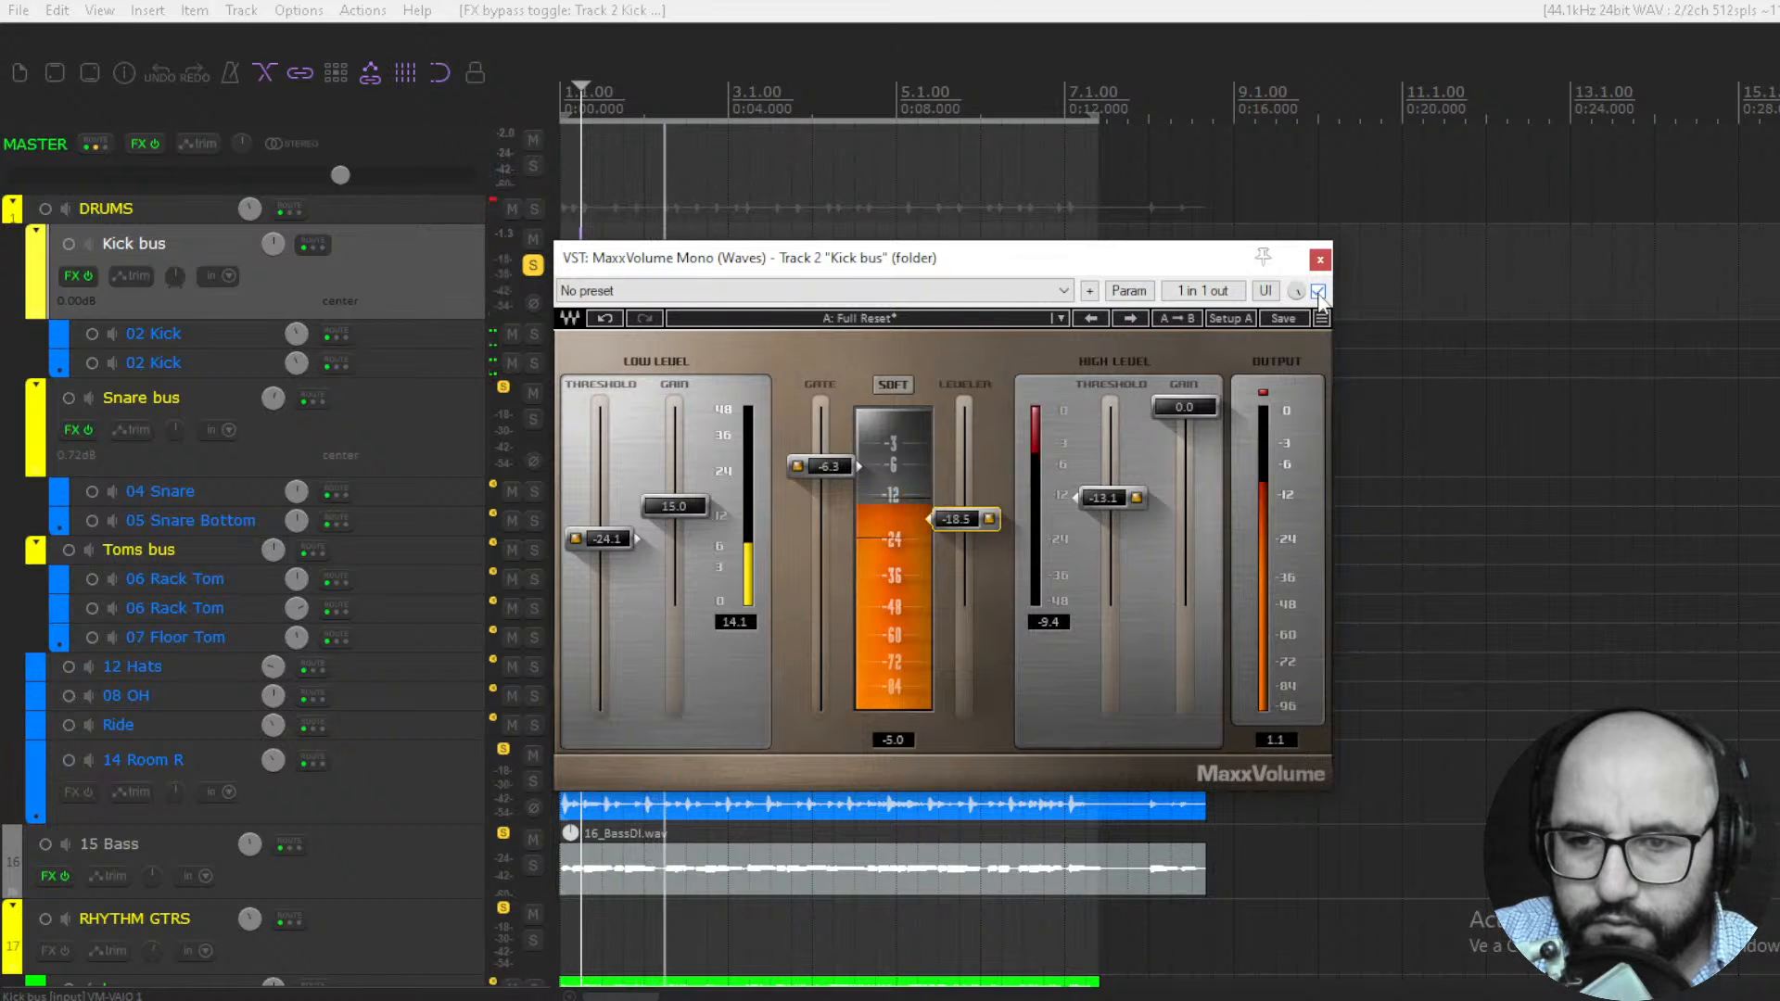
{"action": "left_click", "coordinate": [1317, 291]}
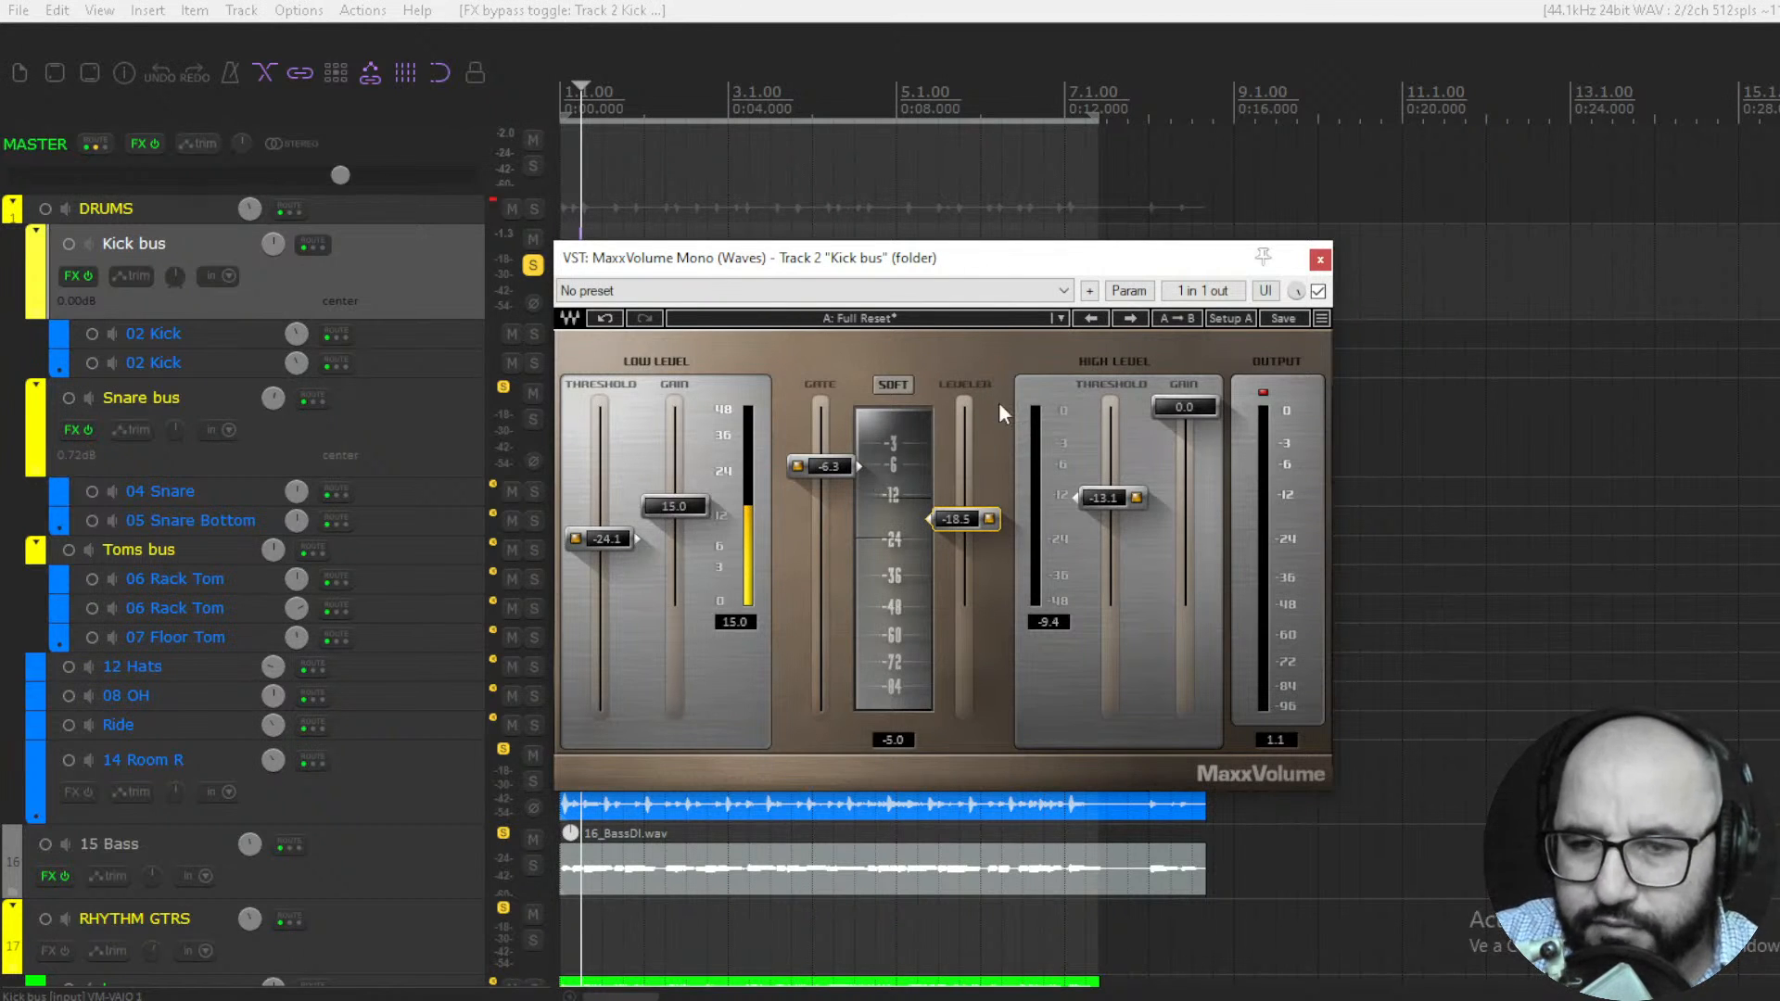
Bypass and close MaxxVolume, unsolo the Kick bus, and open and close the track's FX chain
{"action": "left_click", "coordinate": [1318, 292]}
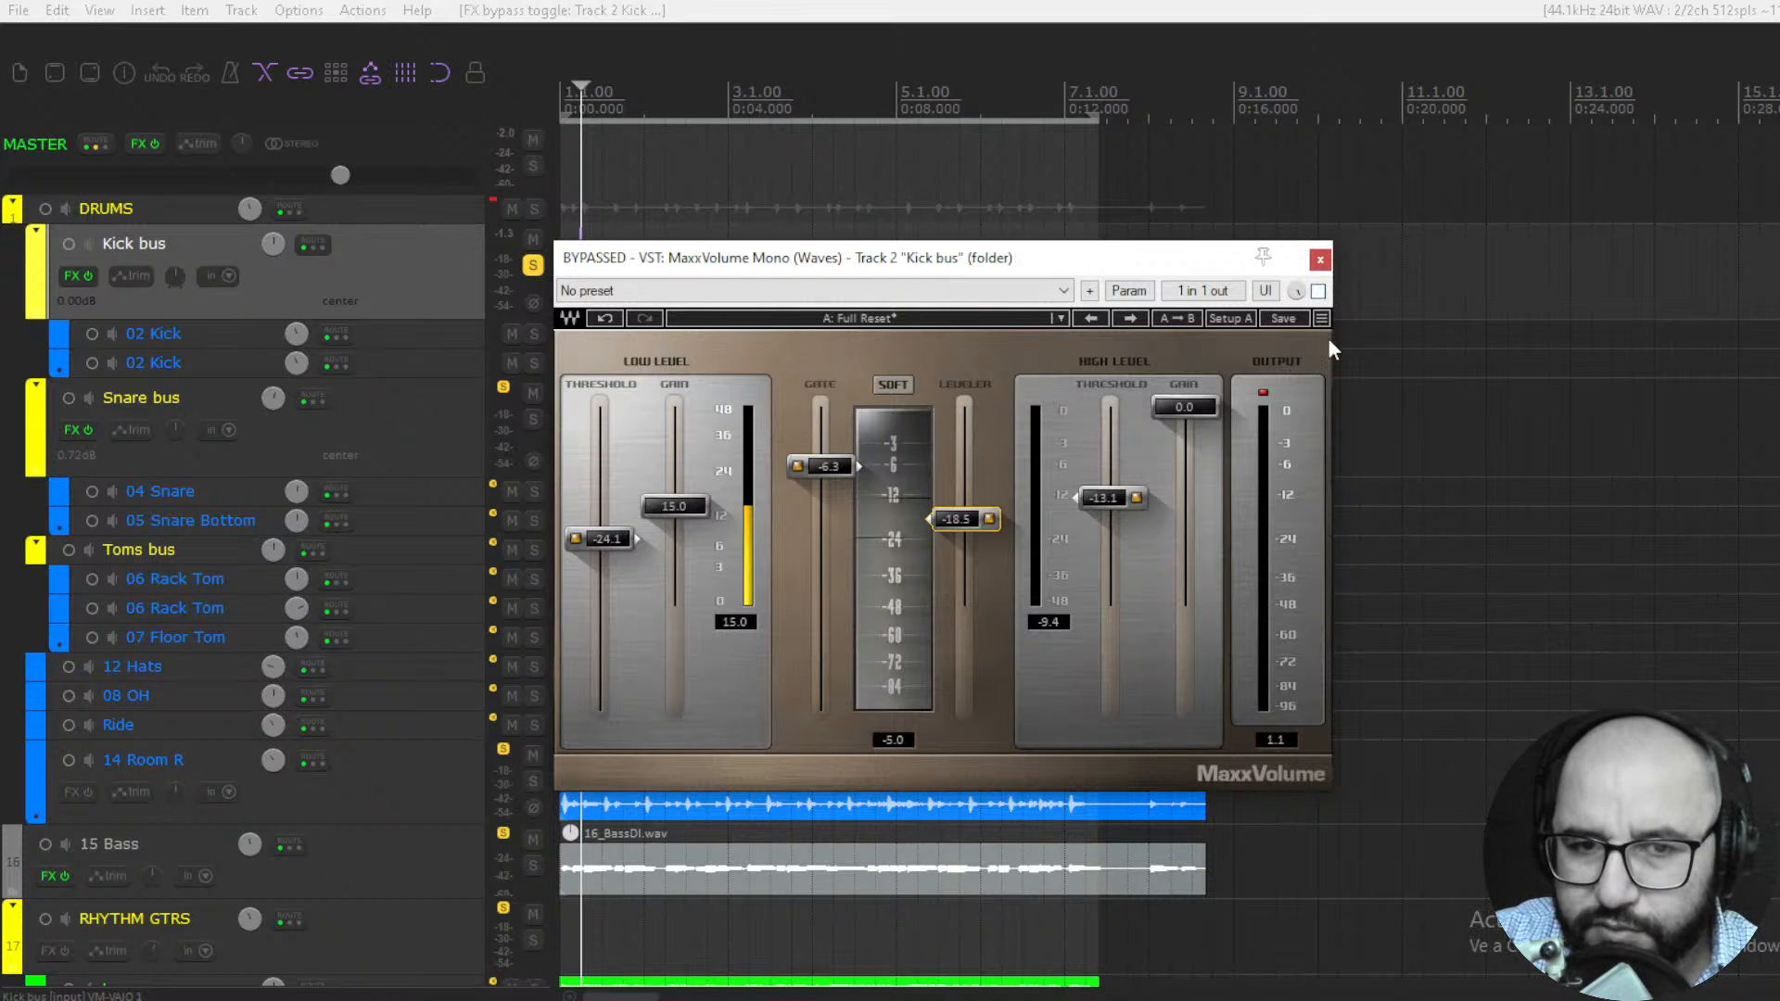
{"action": "left_click", "coordinate": [1320, 259]}
{"action": "left_click", "coordinate": [532, 267]}
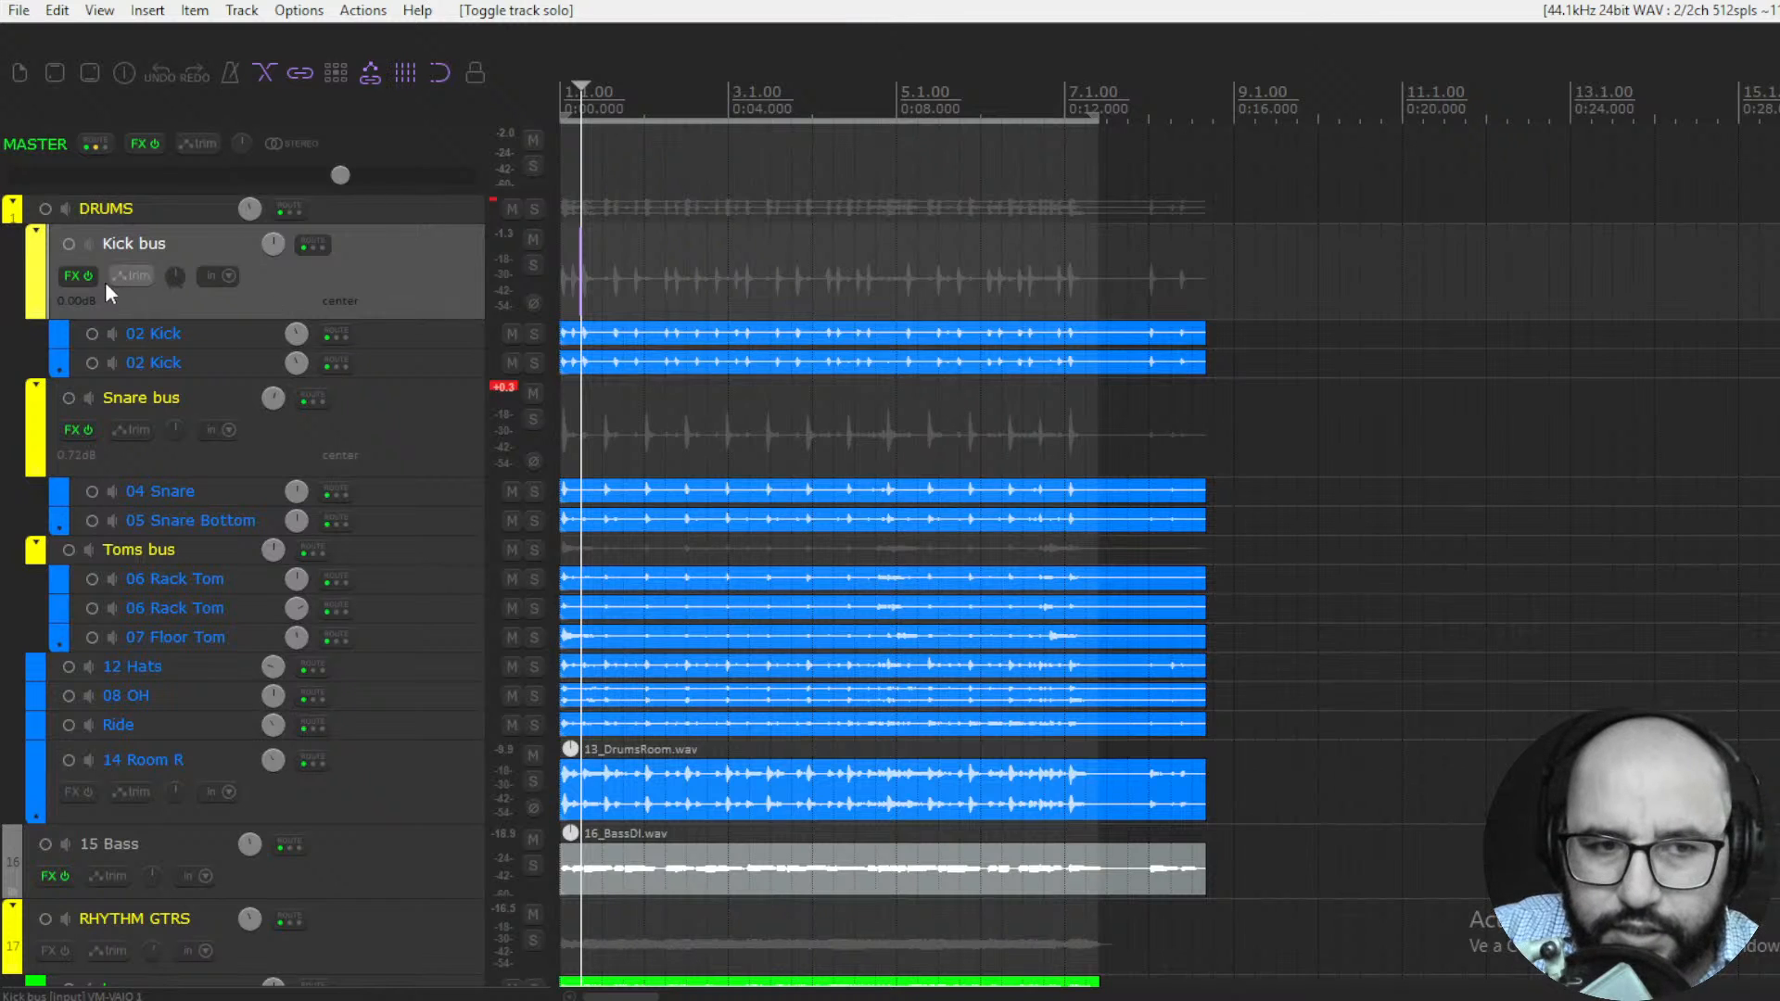
{"action": "left_click", "coordinate": [67, 278]}
{"action": "left_click", "coordinate": [57, 135]}
{"action": "left_click", "coordinate": [1051, 83]}
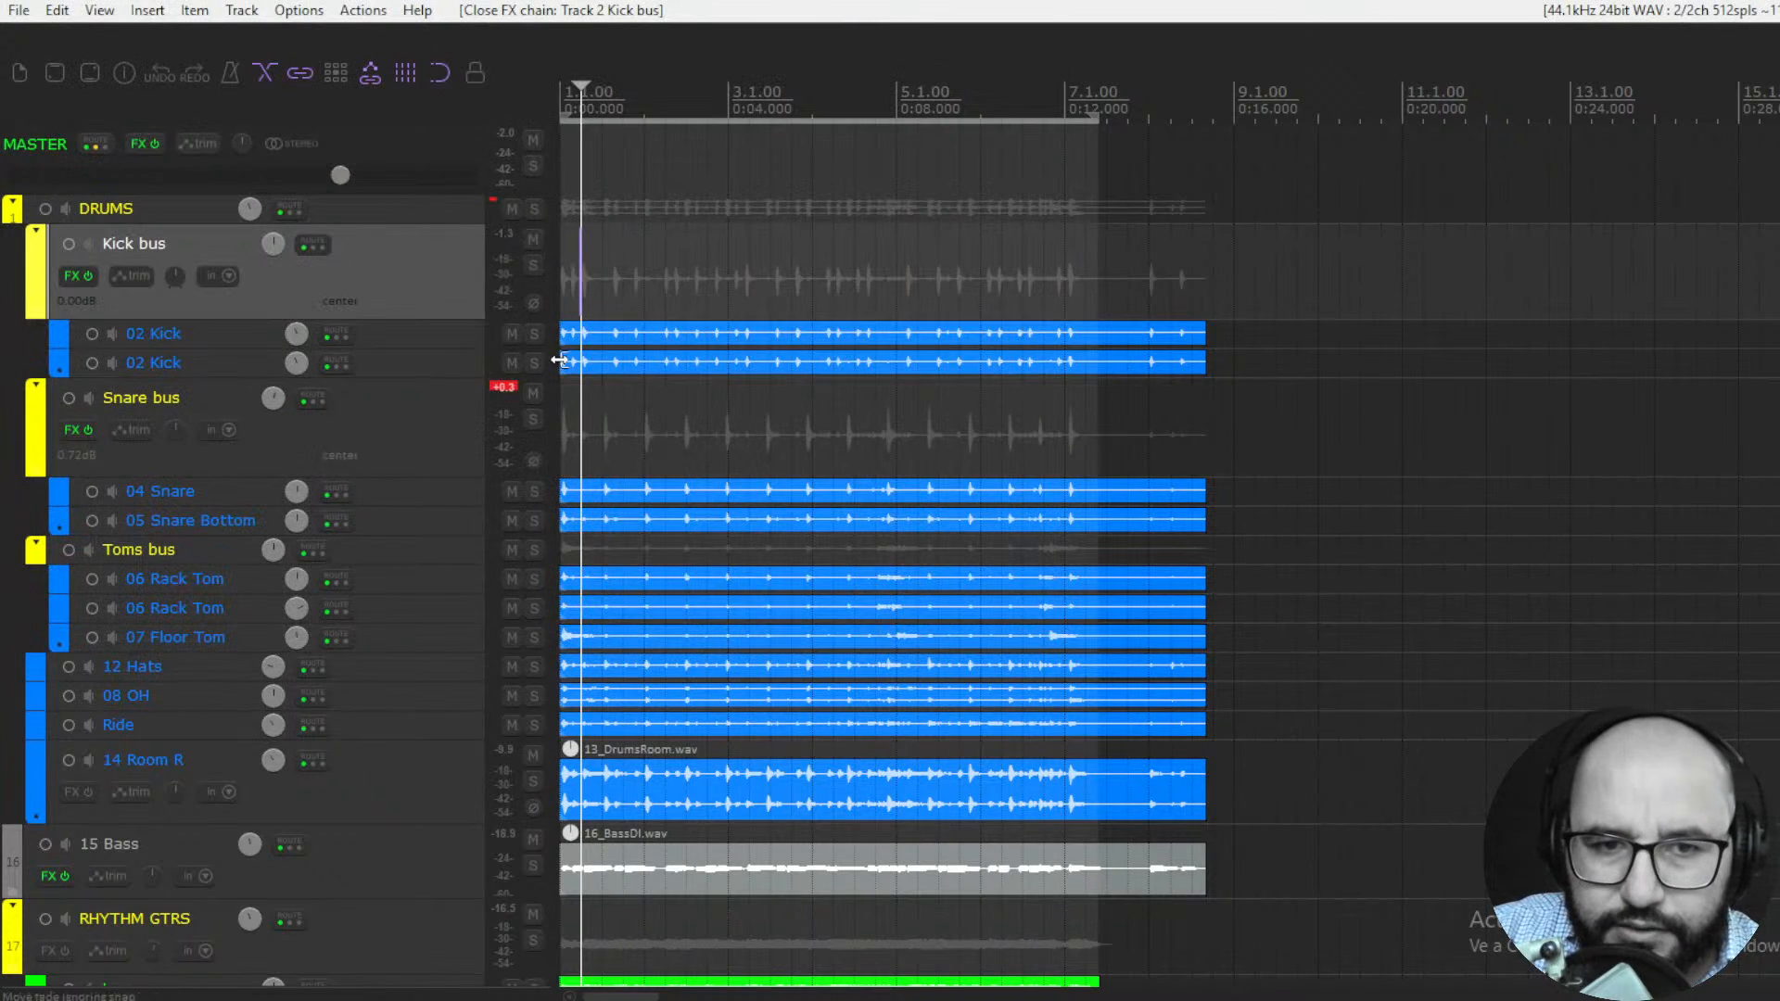
Solo the Snare bus, start playback and open its MaxxVolume Mono plugin
{"action": "left_click", "coordinate": [530, 420]}
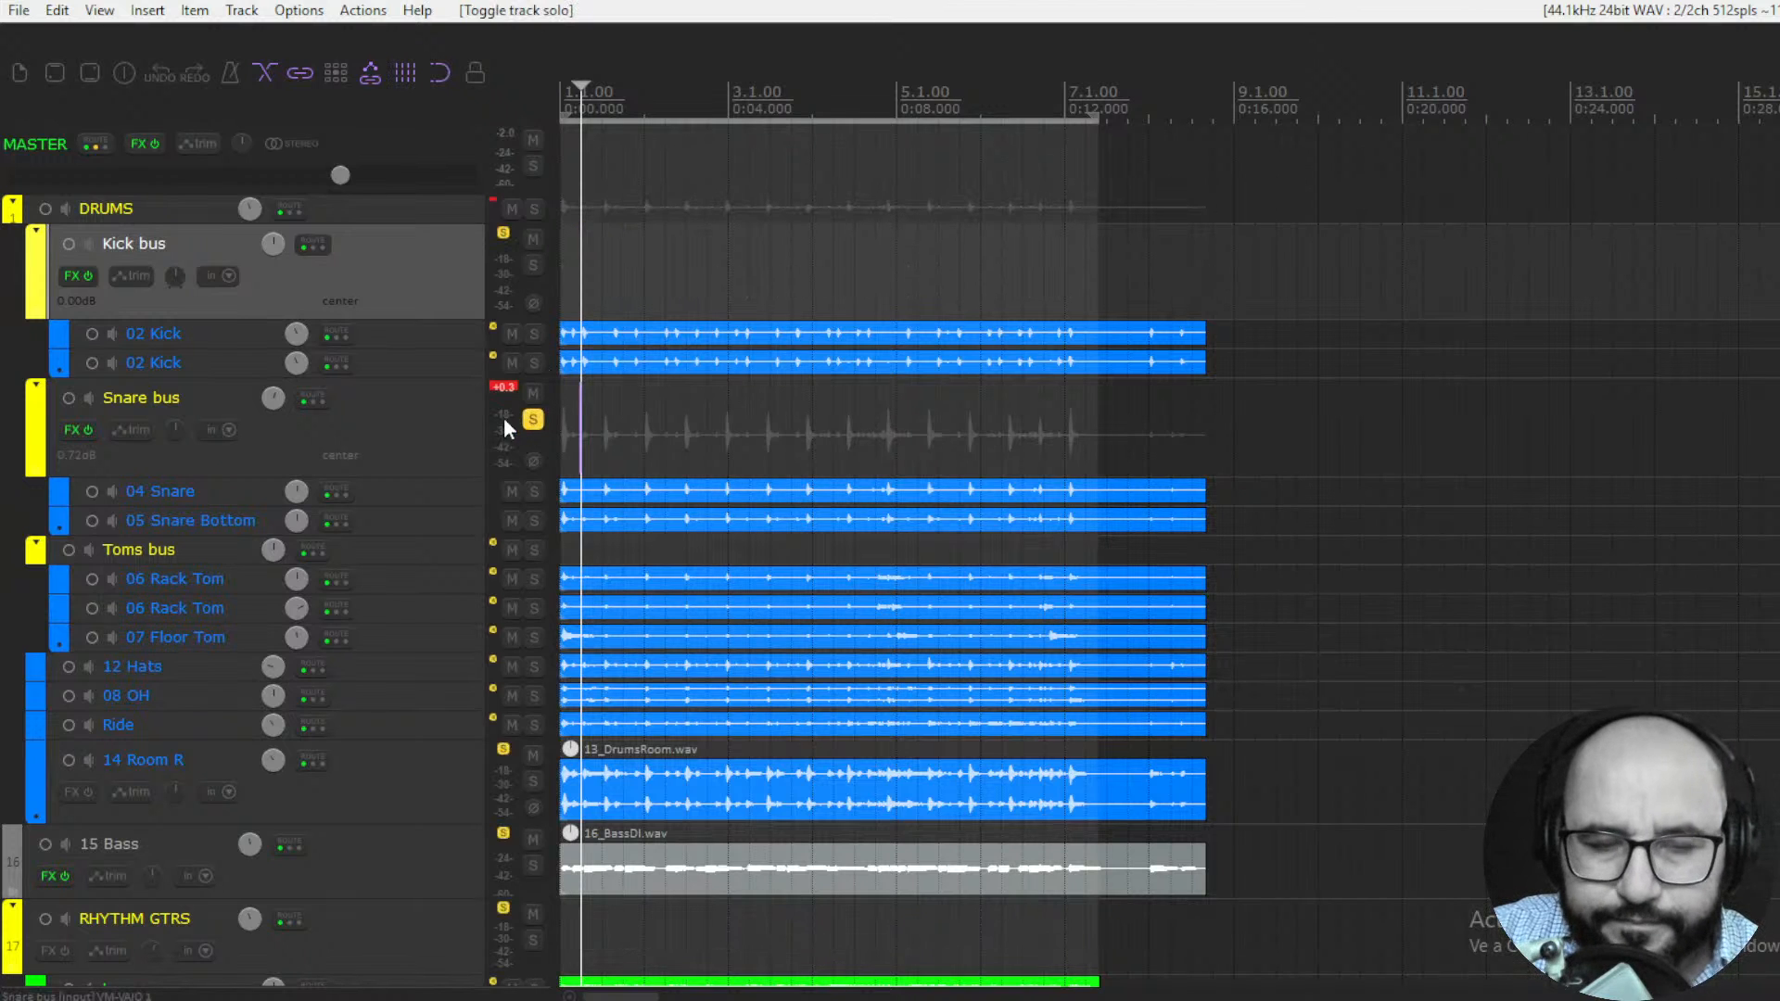
{"action": "key", "text": "space"}
{"action": "right_click", "coordinate": [67, 431]}
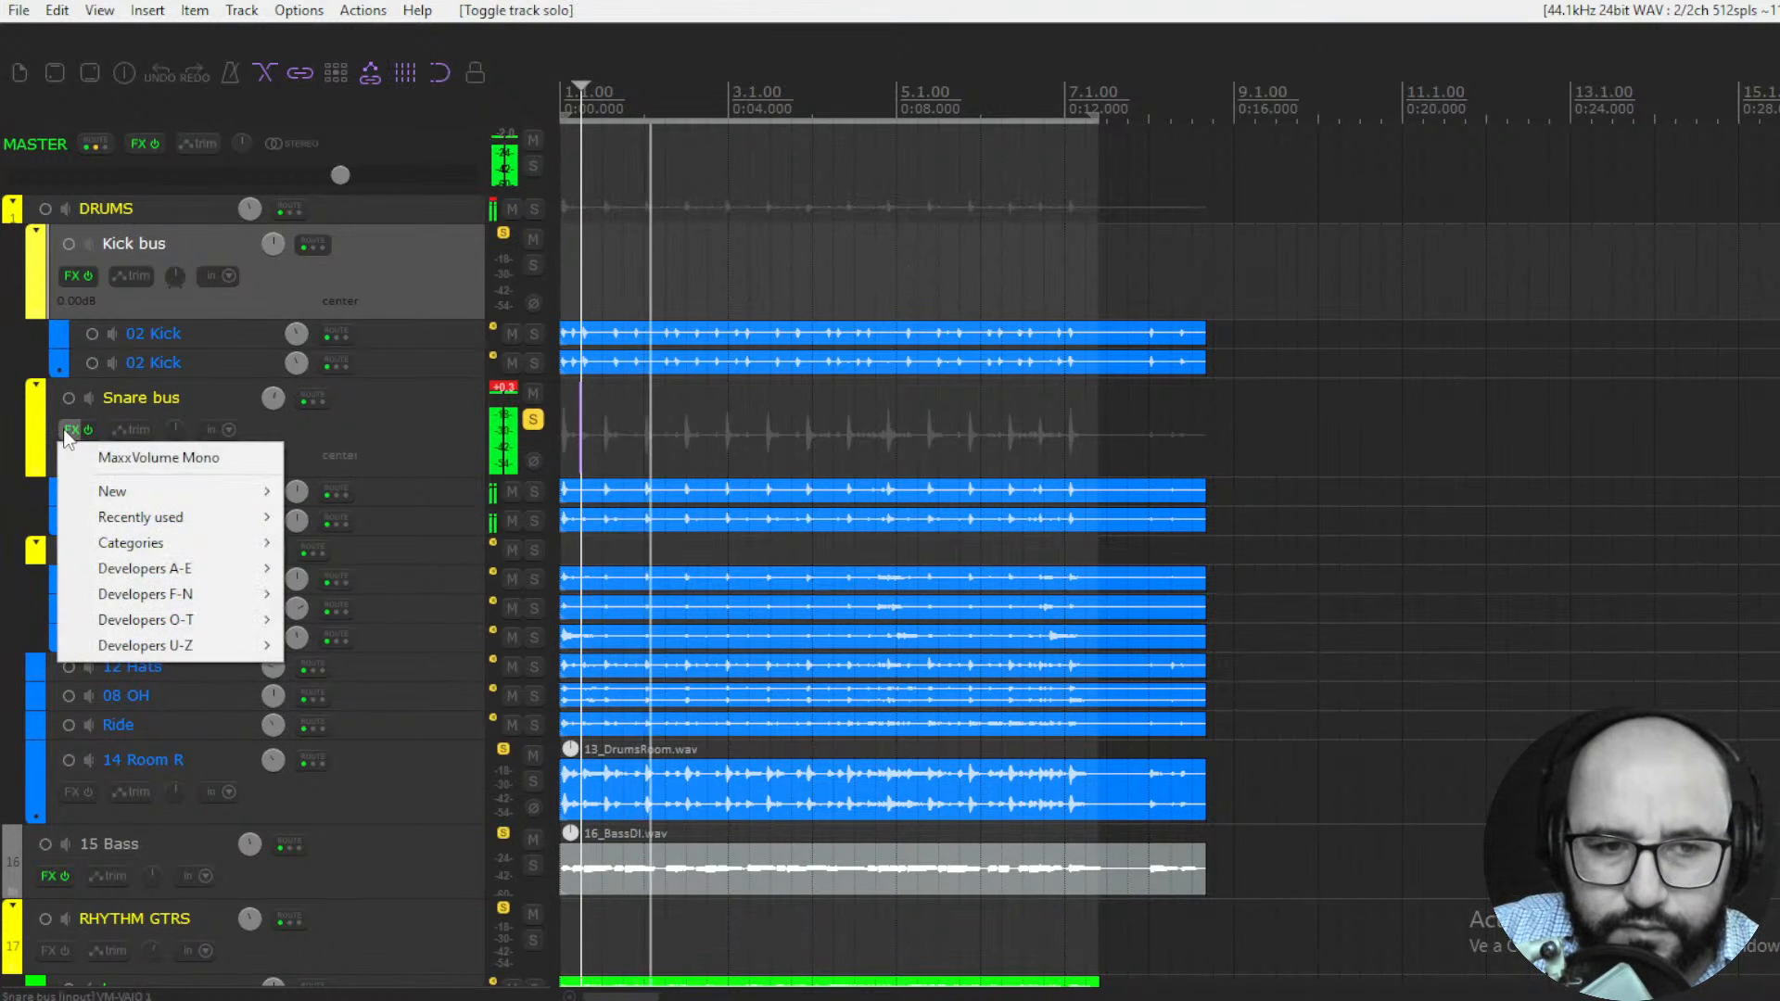
{"action": "left_click", "coordinate": [107, 457]}
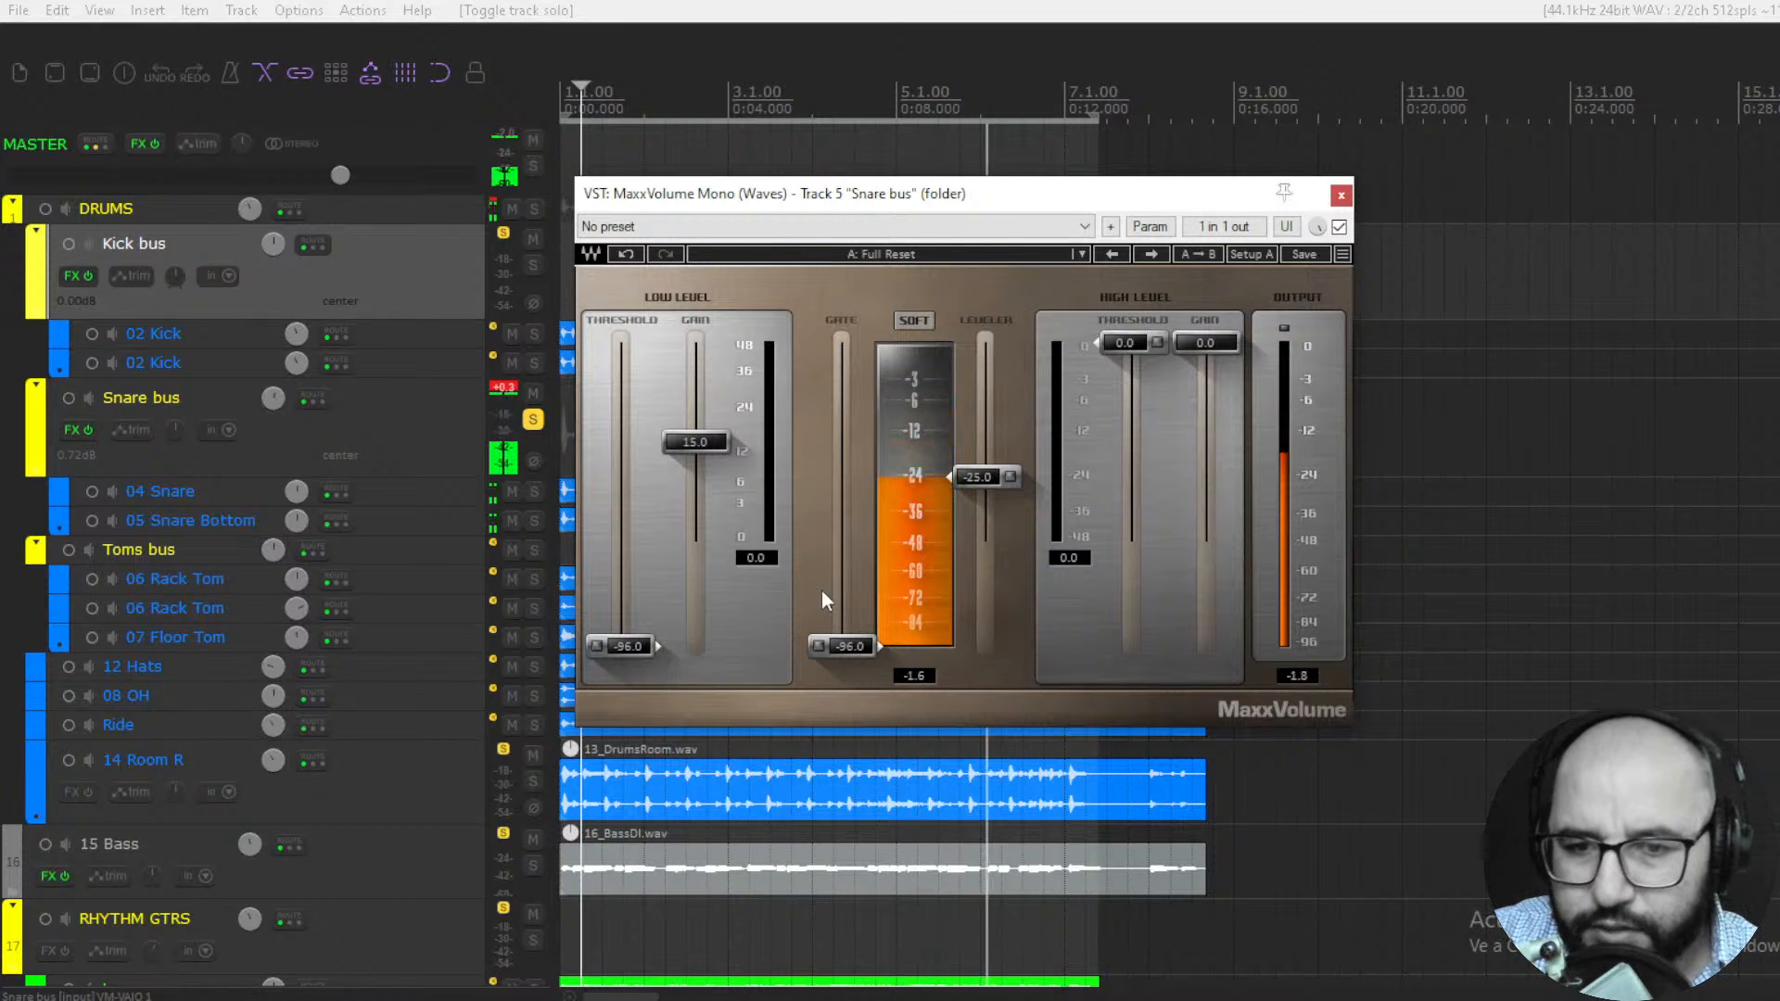
Activate the Gate on the Snare bus and set its threshold to -5.3
{"action": "left_click", "coordinate": [817, 646]}
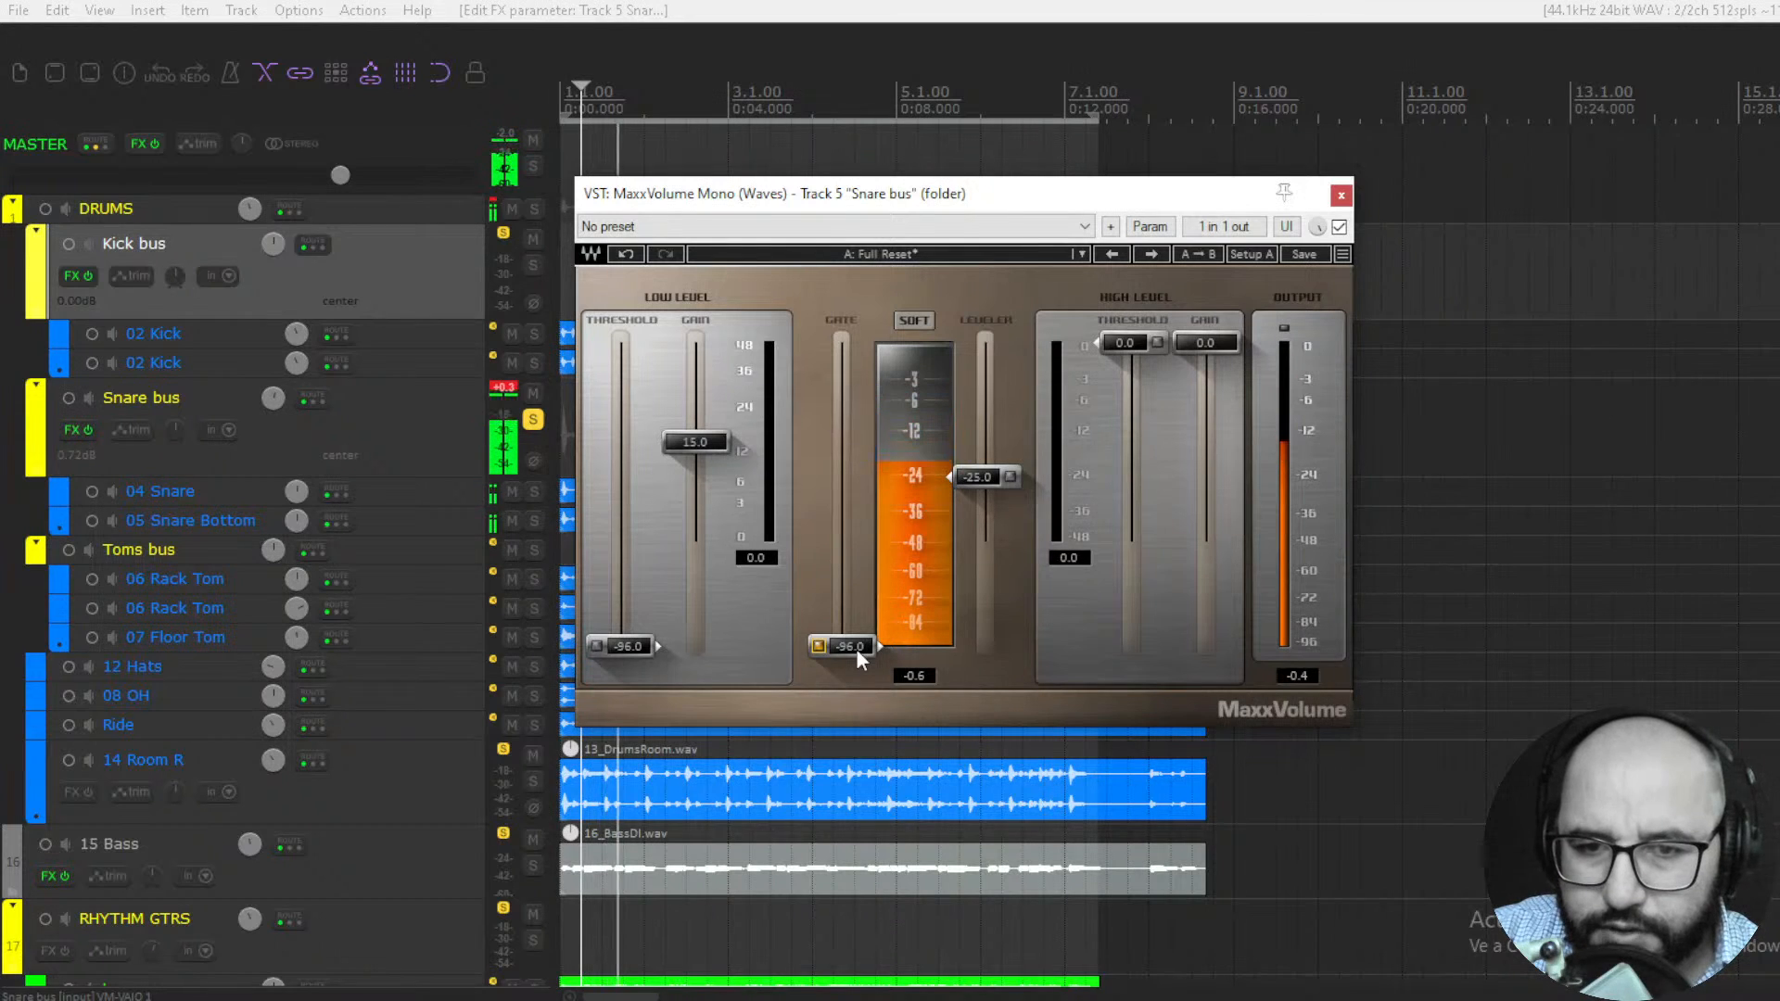
{"action": "left_click_drag", "start_coordinate": [855, 648], "coordinate": [859, 409]}
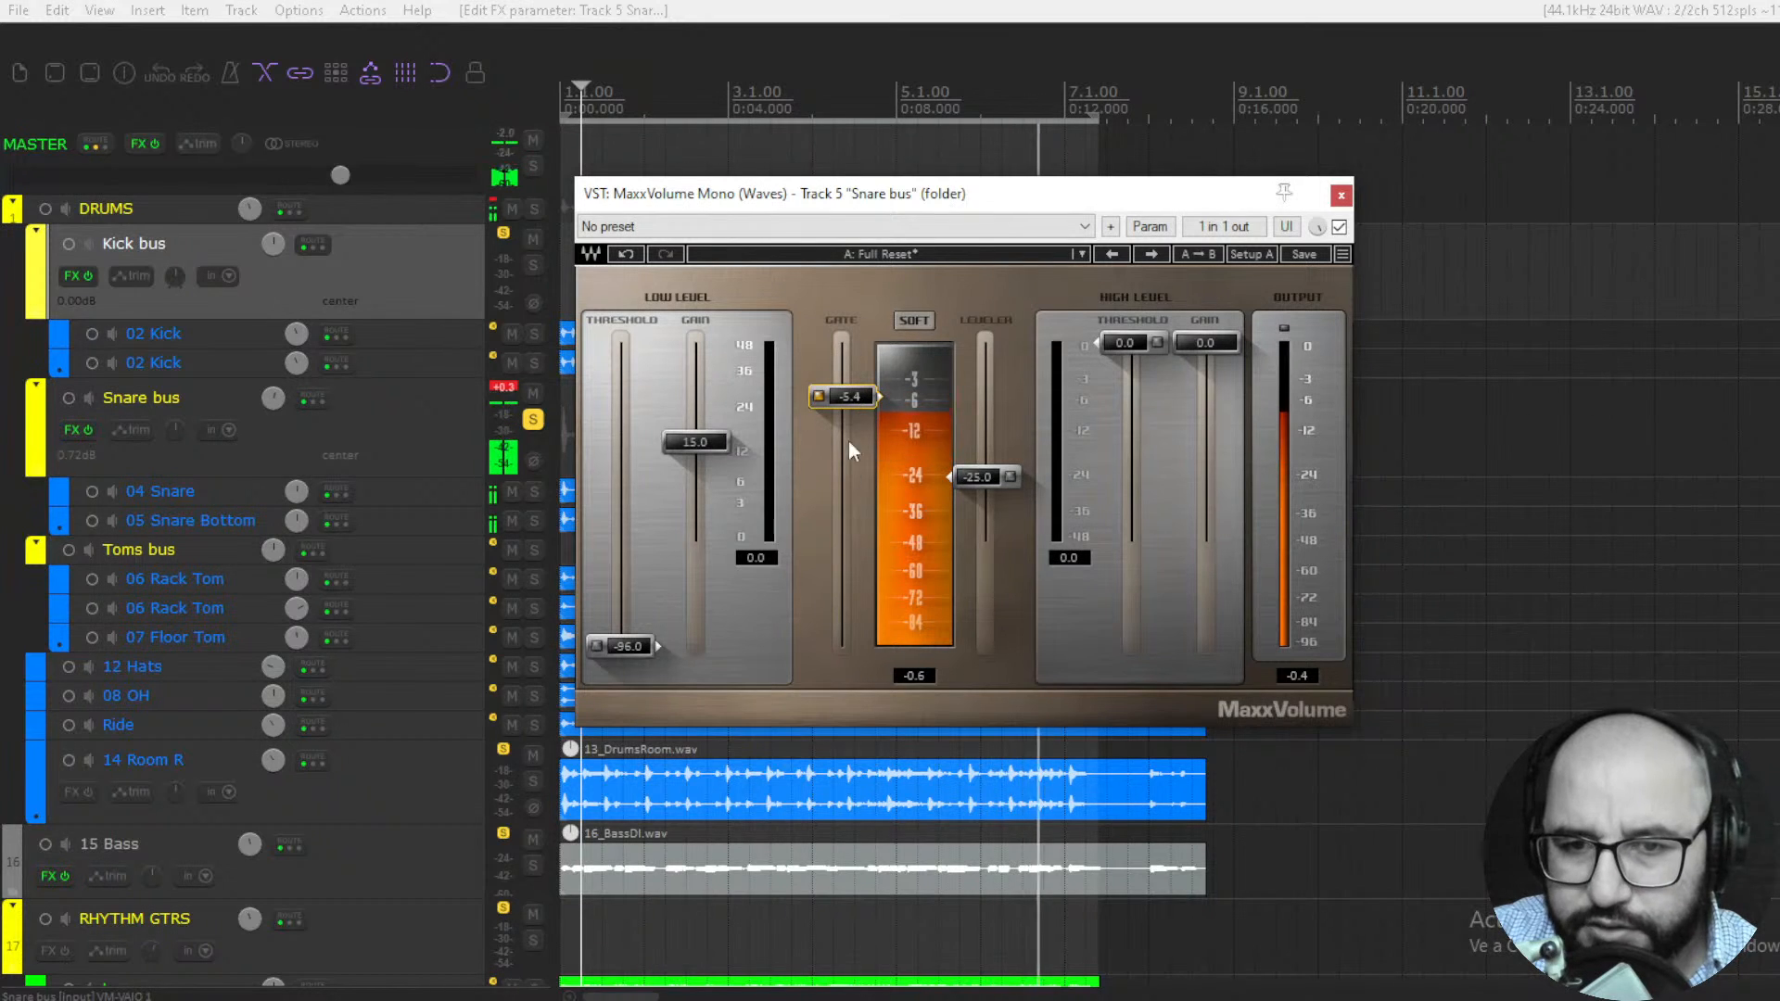
{"action": "left_click_drag", "start_coordinate": [850, 402], "coordinate": [850, 400]}
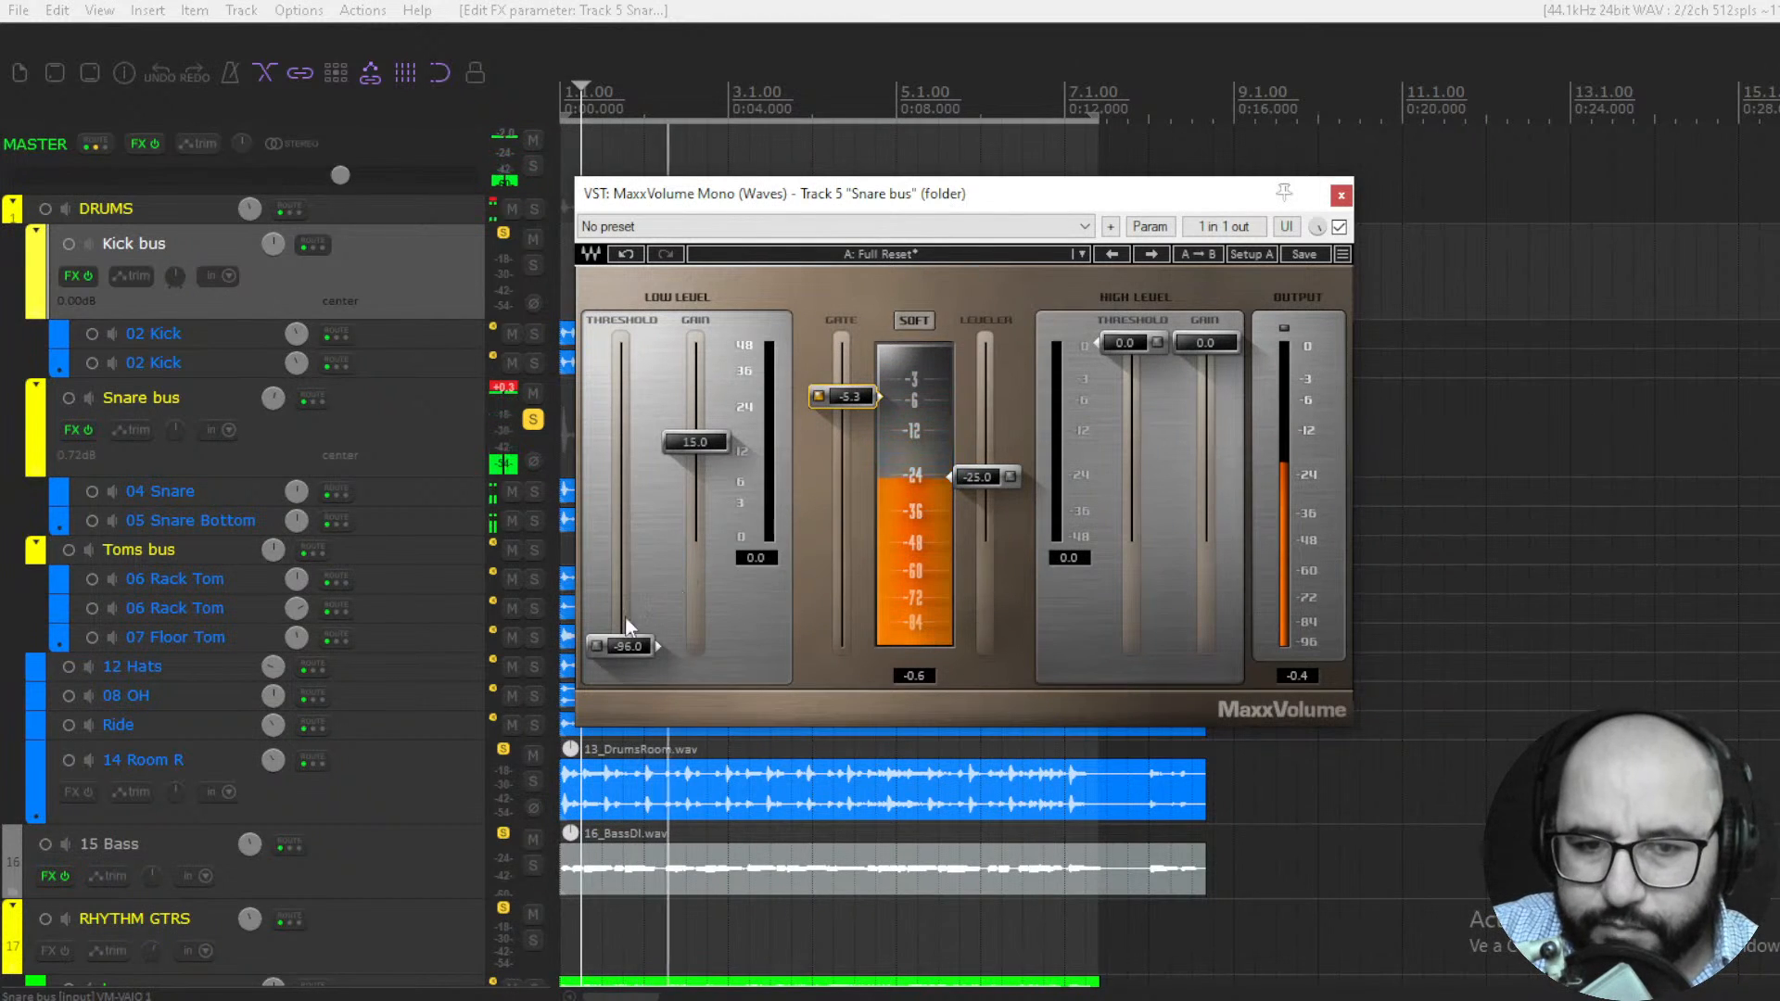
Activate both level sections for the snare, with Low Level threshold -19.6, High Level threshold -12.9 and High Level gain -3.5
{"action": "left_click_drag", "start_coordinate": [626, 646], "coordinate": [621, 462]}
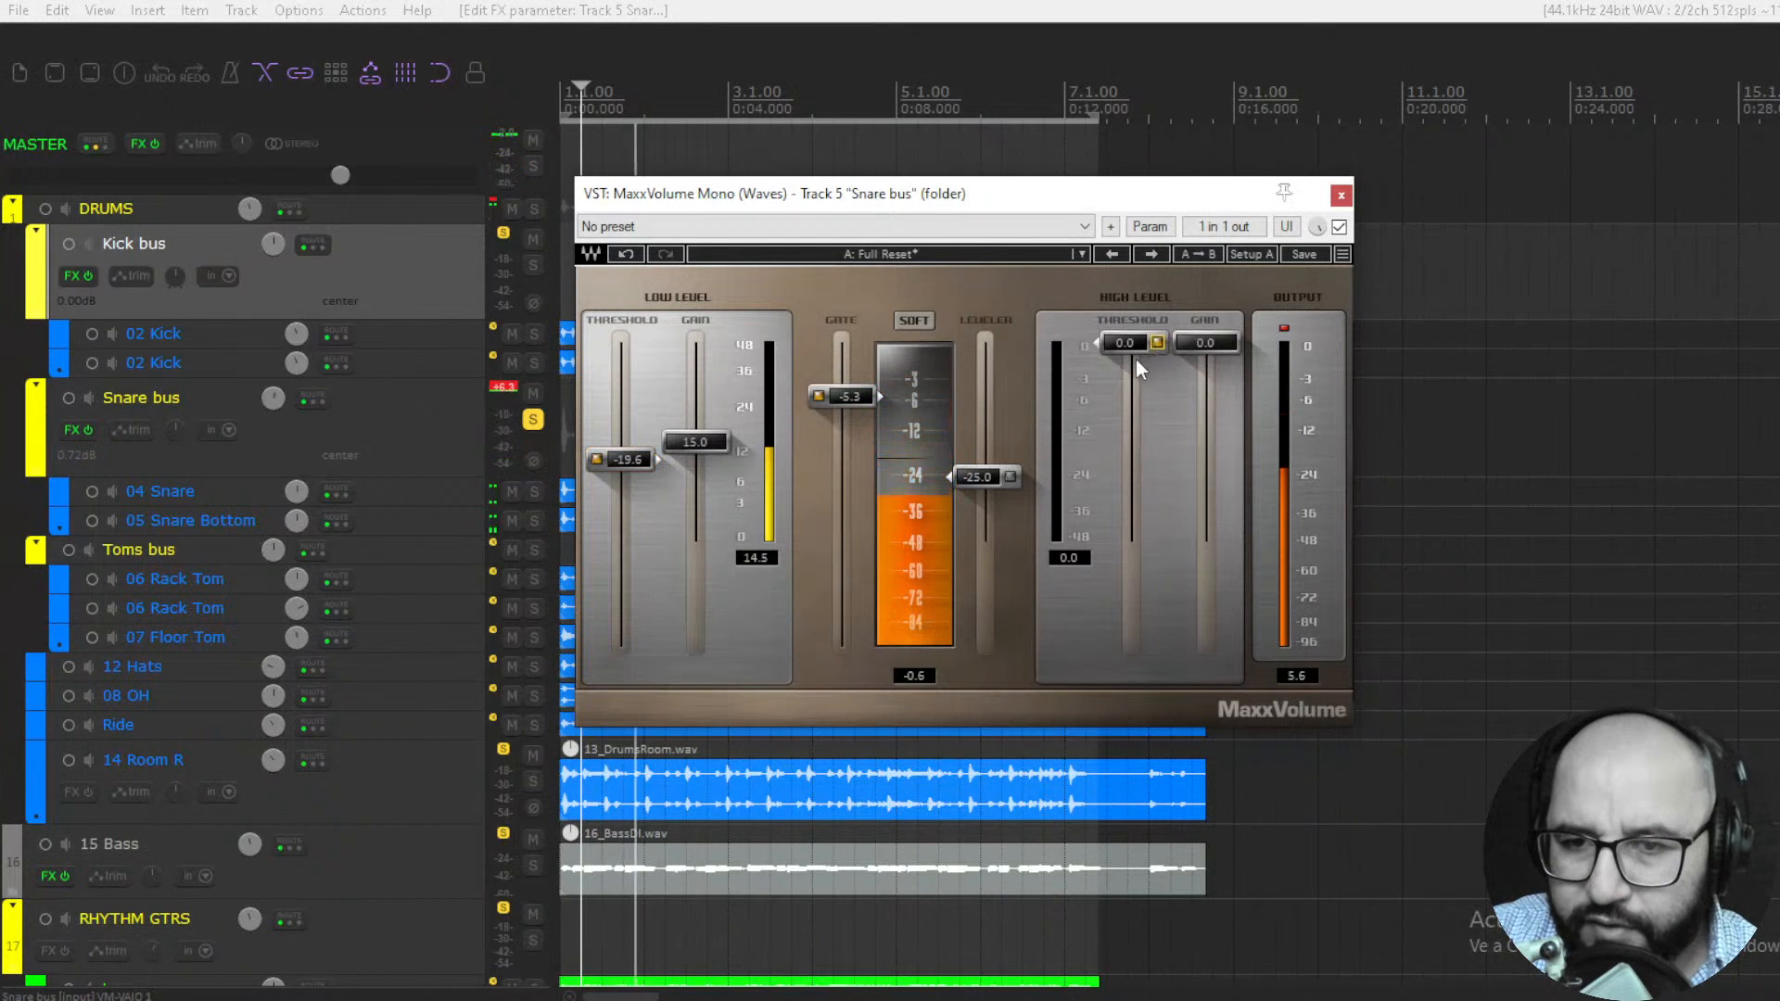
{"action": "left_click_drag", "start_coordinate": [1133, 344], "coordinate": [1129, 432]}
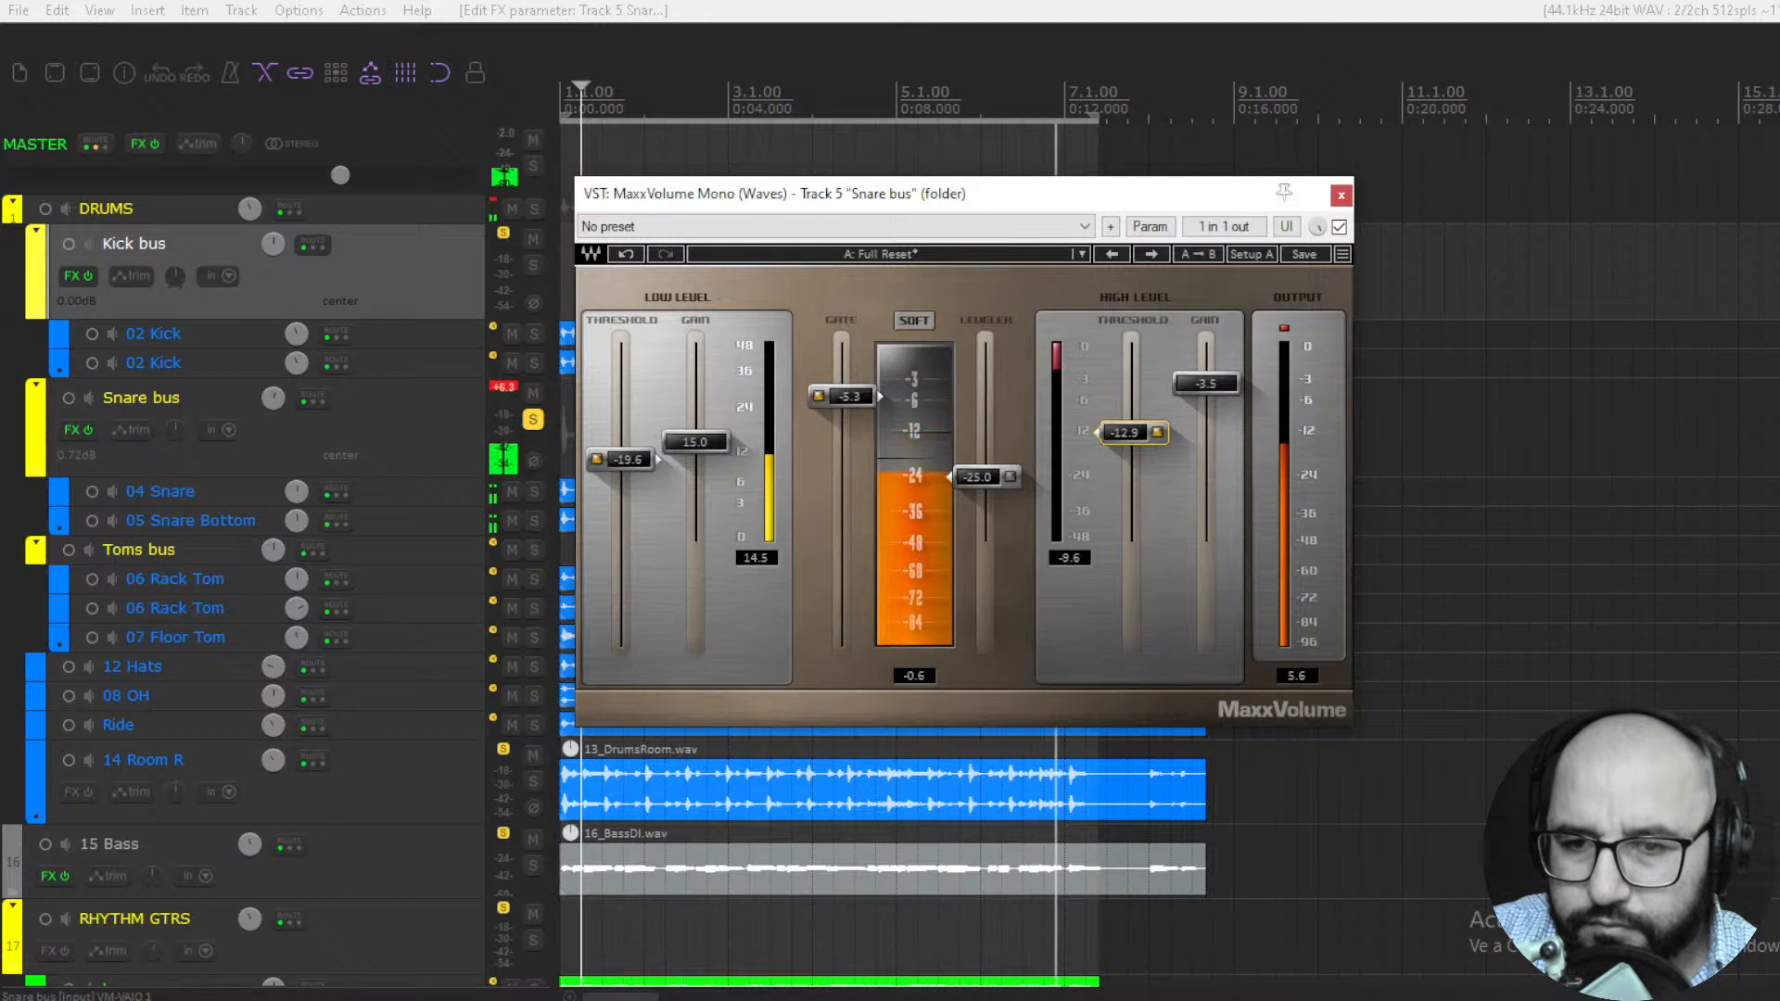
Set the snare's Gate threshold to -4.5 and compare the sound with MaxxVolume bypassed and active
{"action": "left_click_drag", "start_coordinate": [837, 399], "coordinate": [838, 393]}
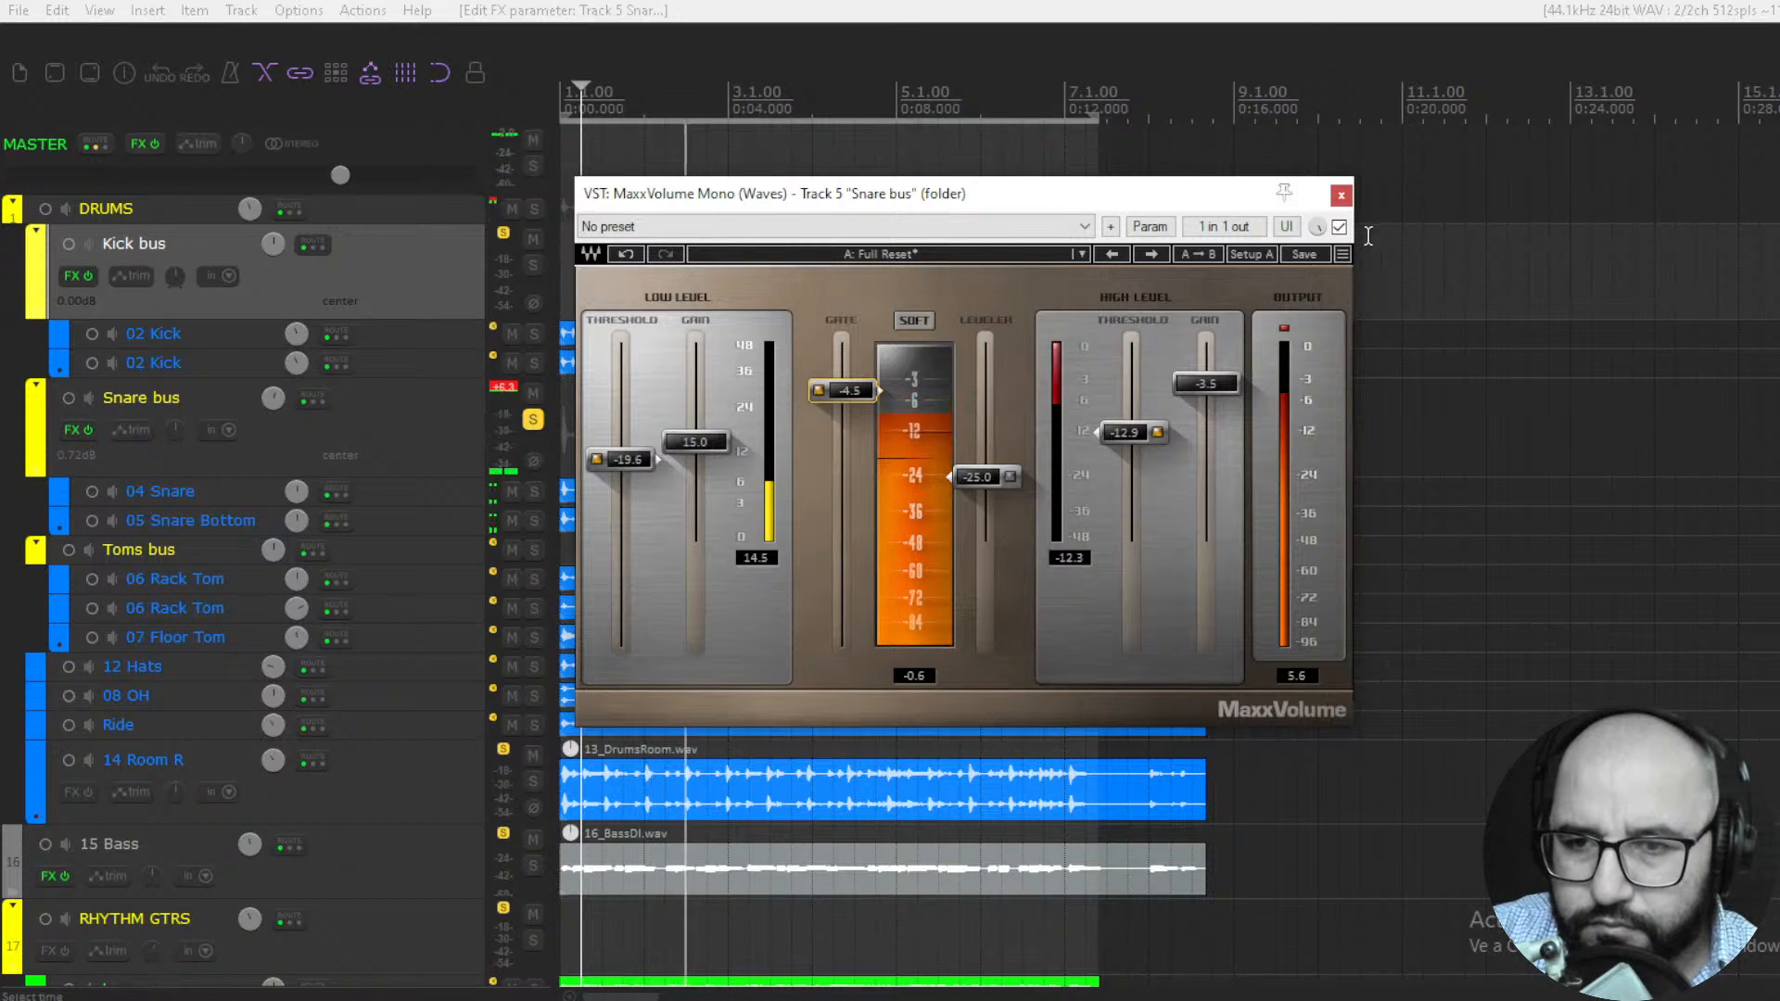
{"action": "left_click", "coordinate": [1340, 227]}
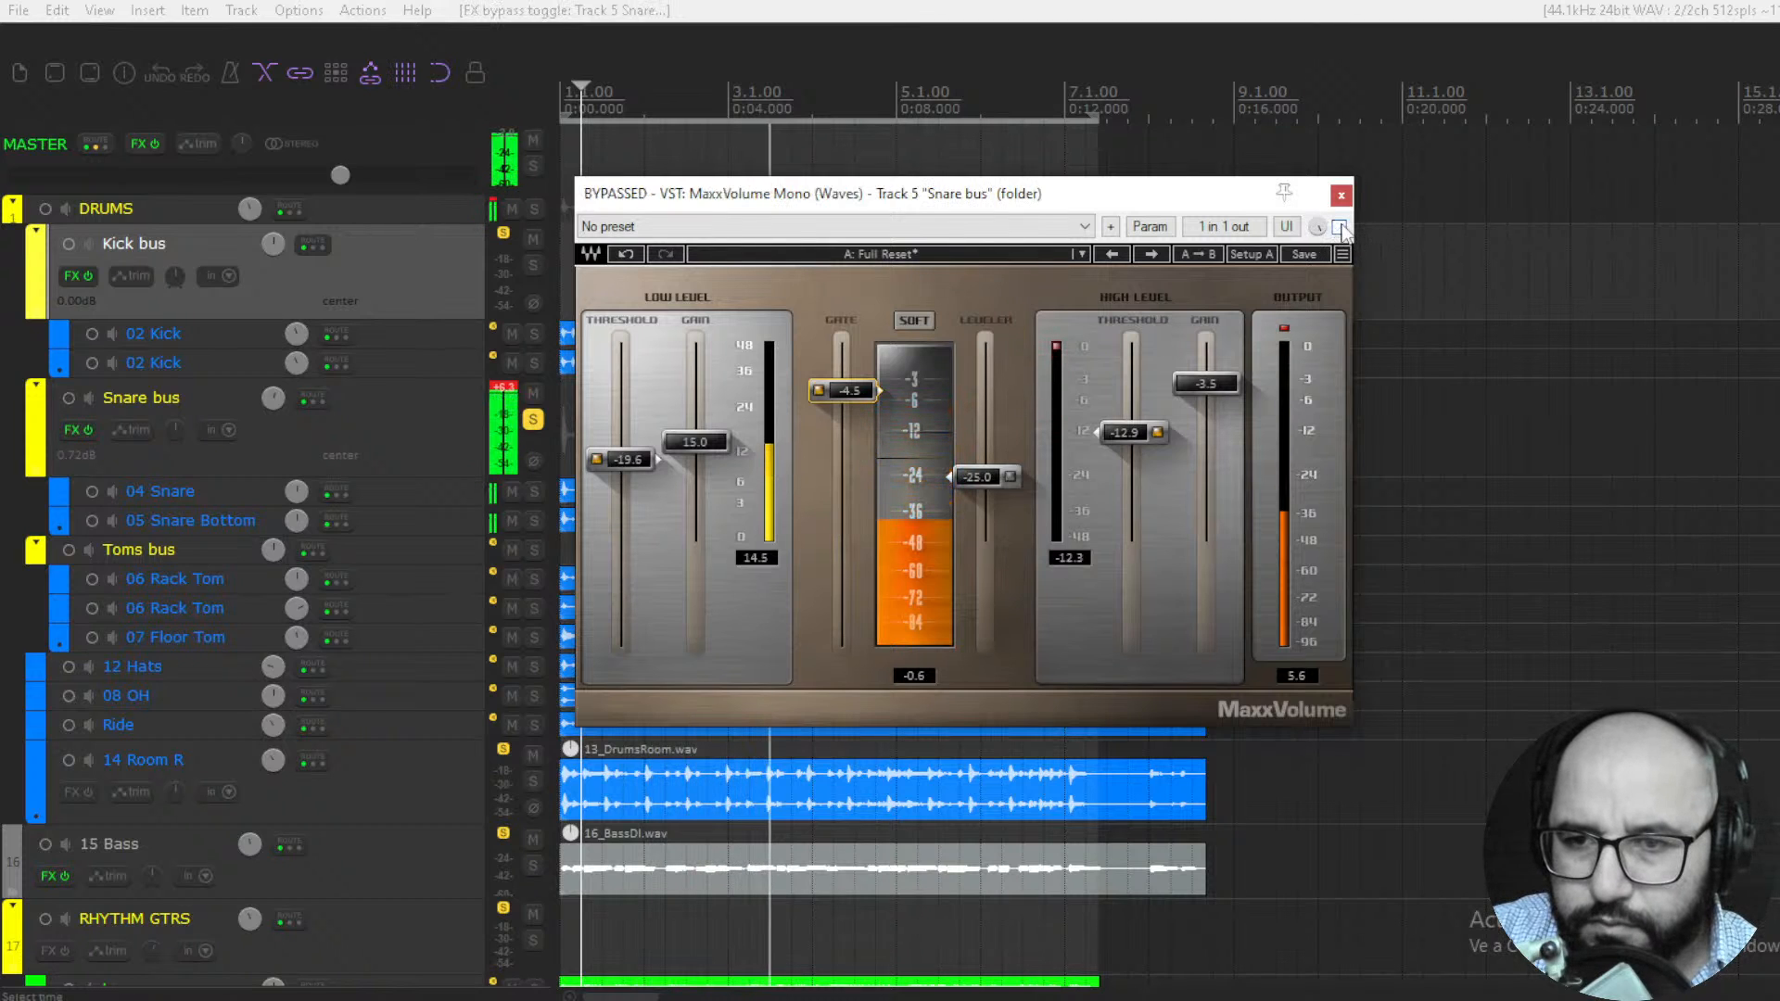
{"action": "left_click", "coordinate": [1340, 228]}
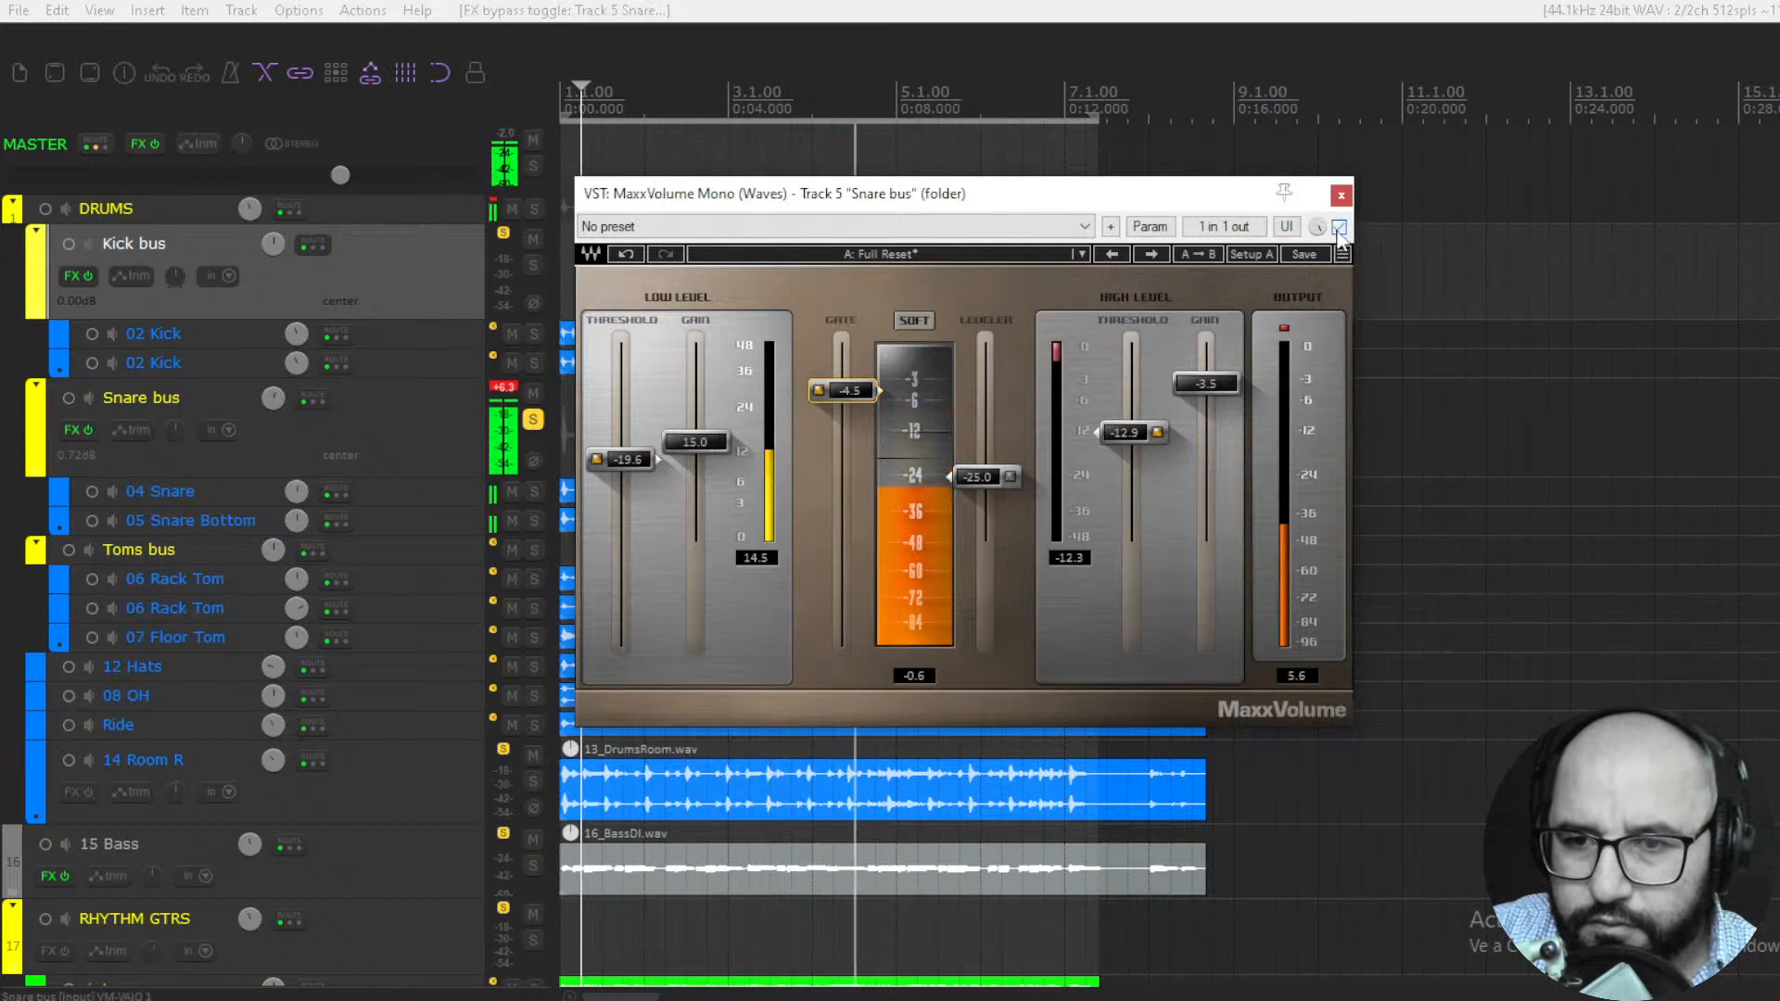
Set the snare's High Level gain to -3.6 and activate the Leveler at -15.8, comparing against the bypassed sound
{"action": "left_click_drag", "start_coordinate": [1222, 382], "coordinate": [1222, 384]}
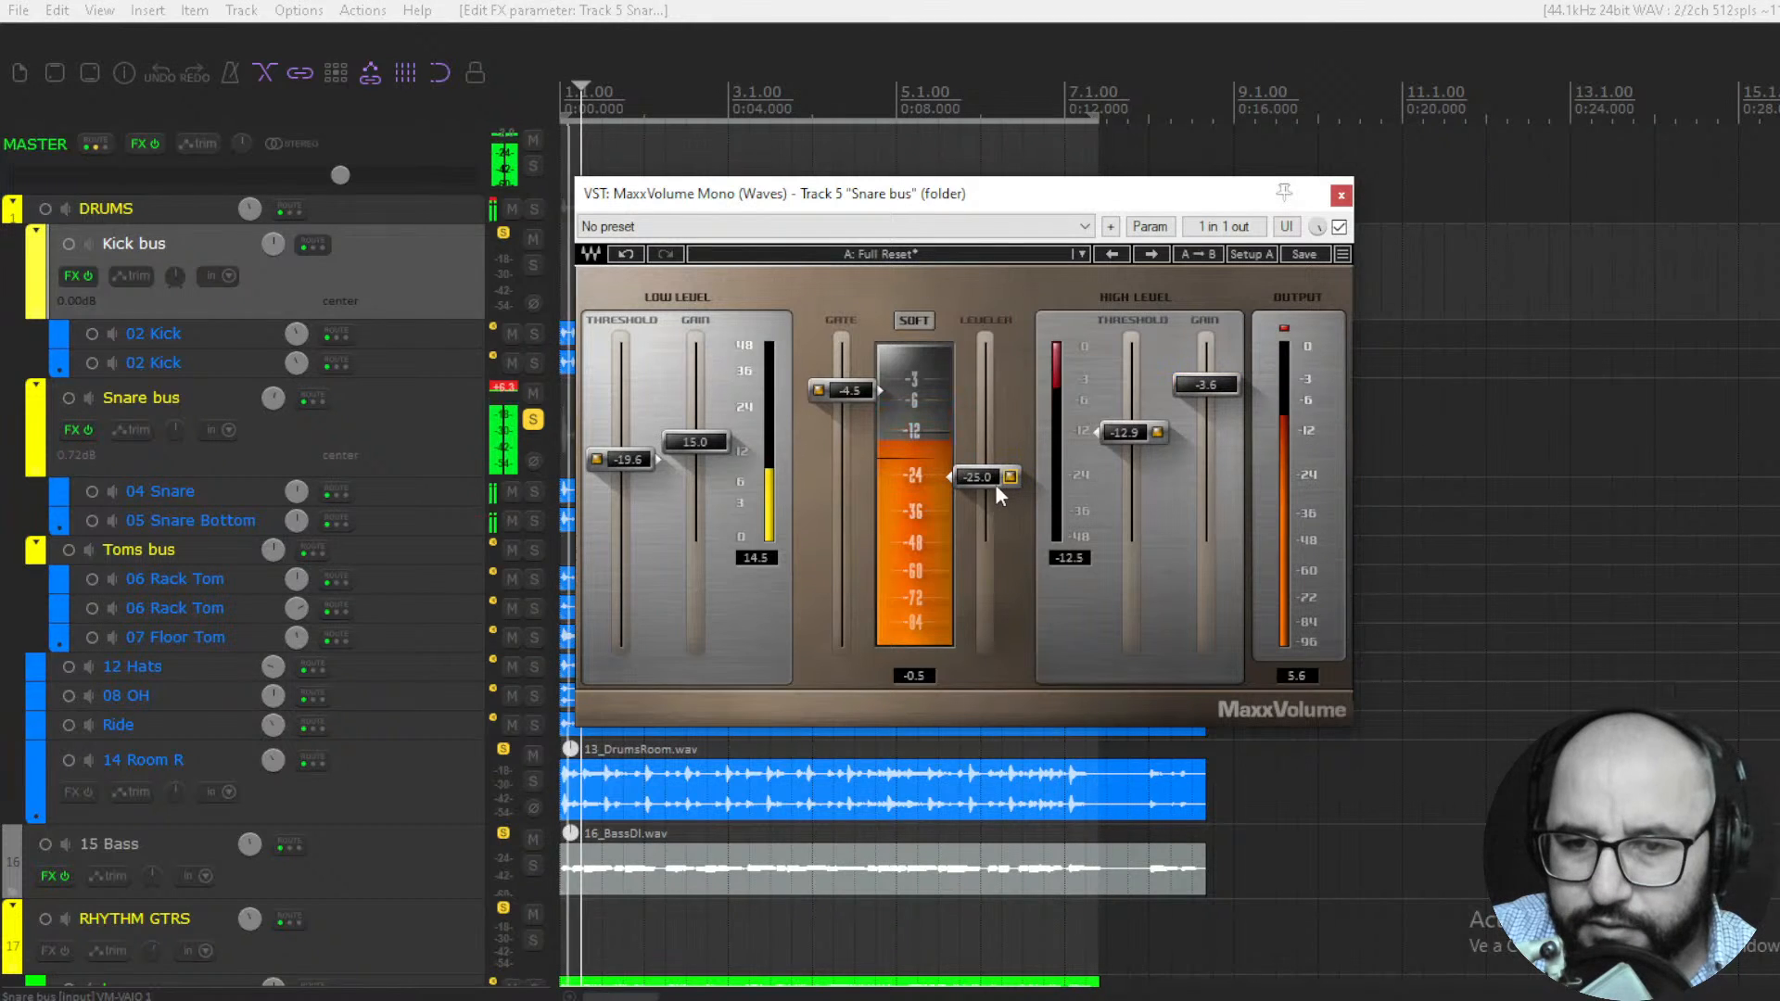
{"action": "left_click_drag", "start_coordinate": [987, 477], "coordinate": [987, 444]}
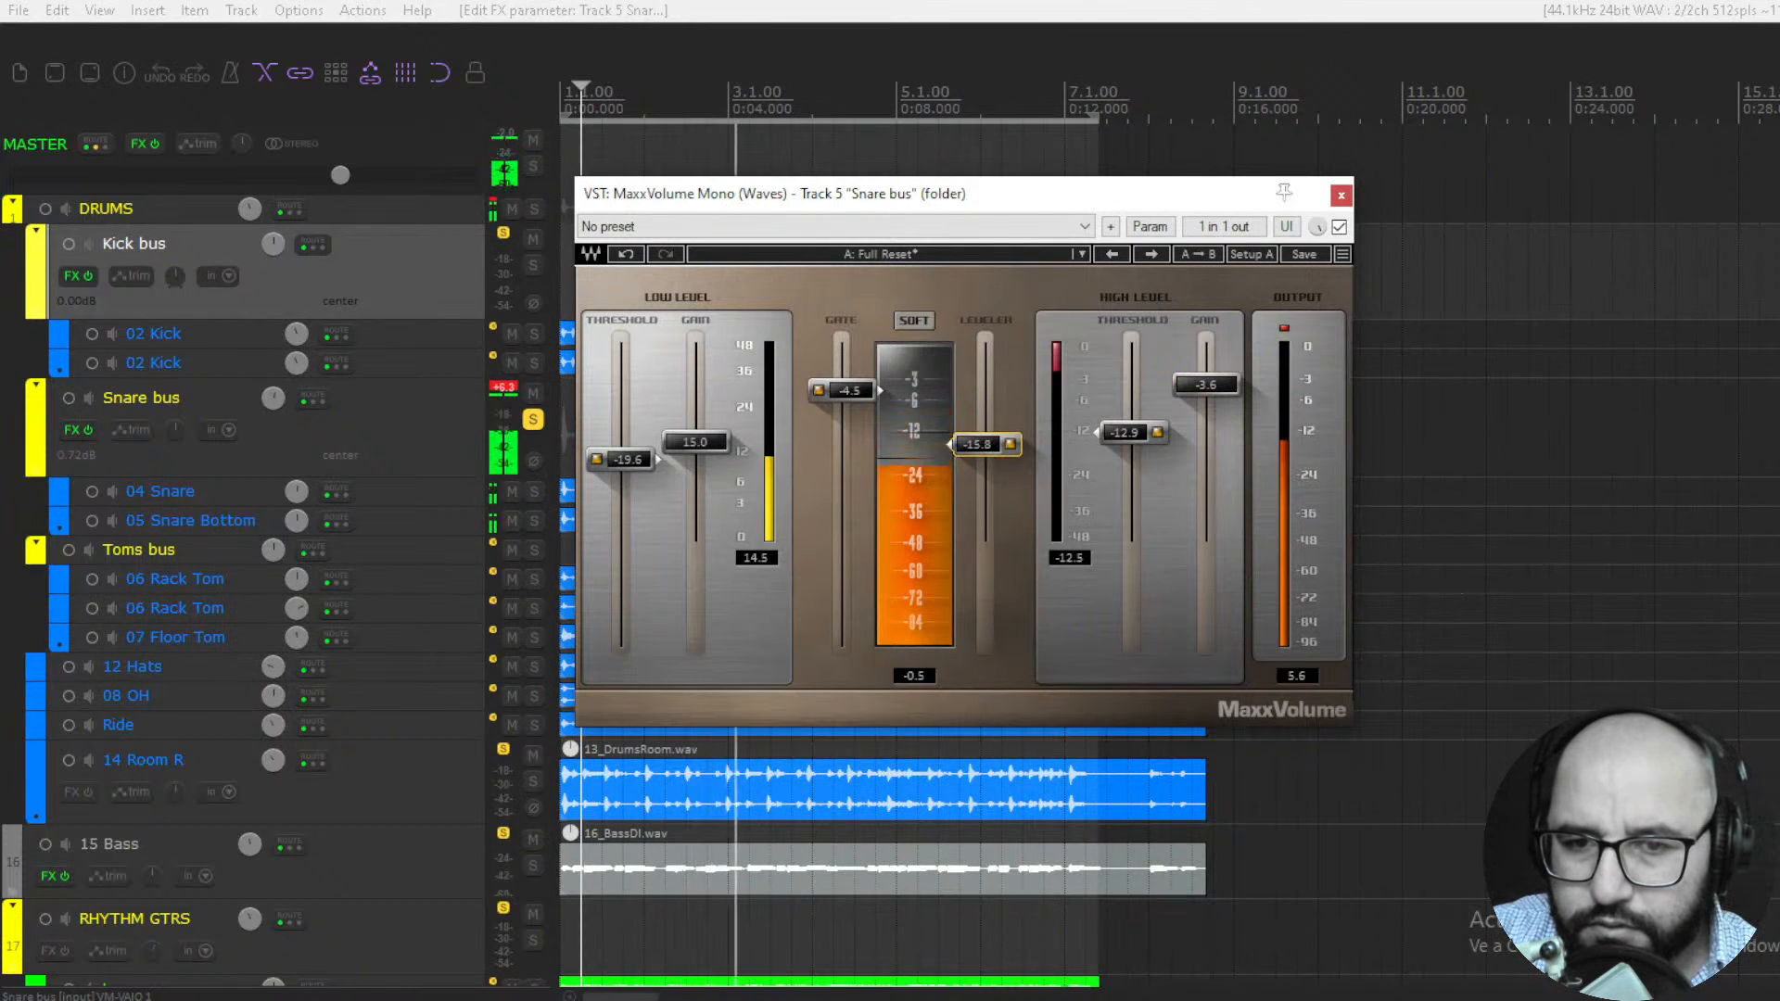
{"action": "left_click", "coordinate": [1339, 227]}
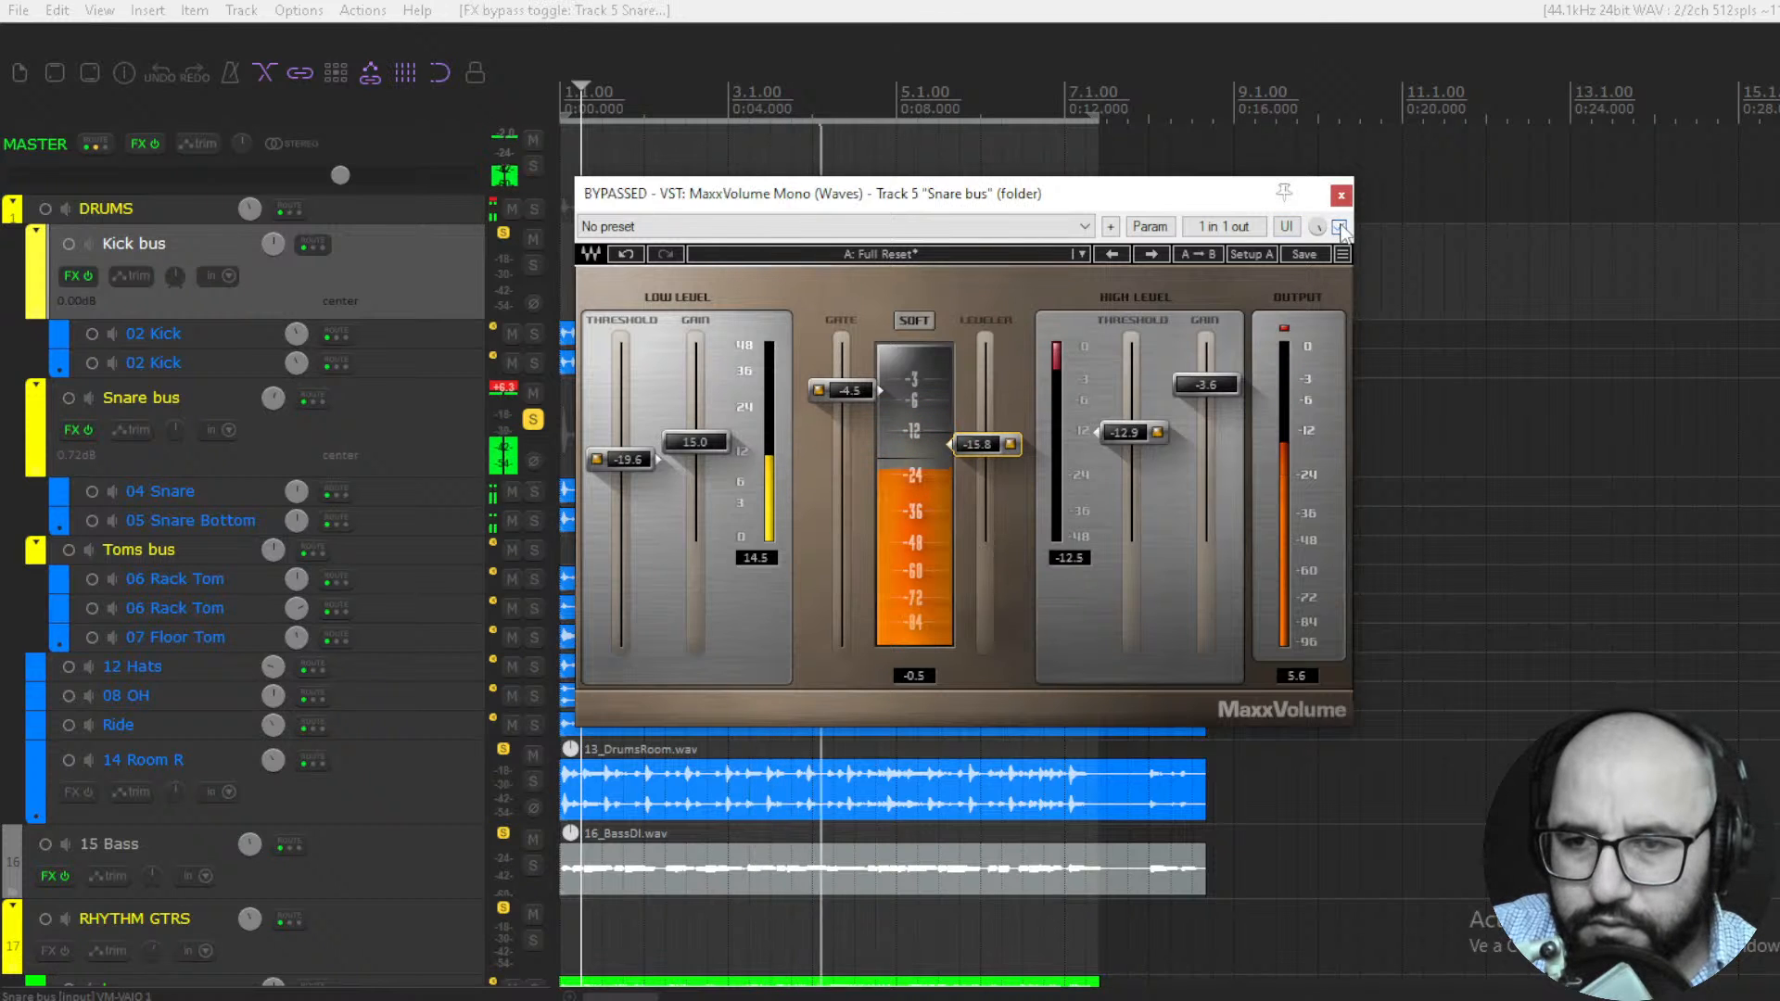
{"action": "left_click", "coordinate": [1339, 228]}
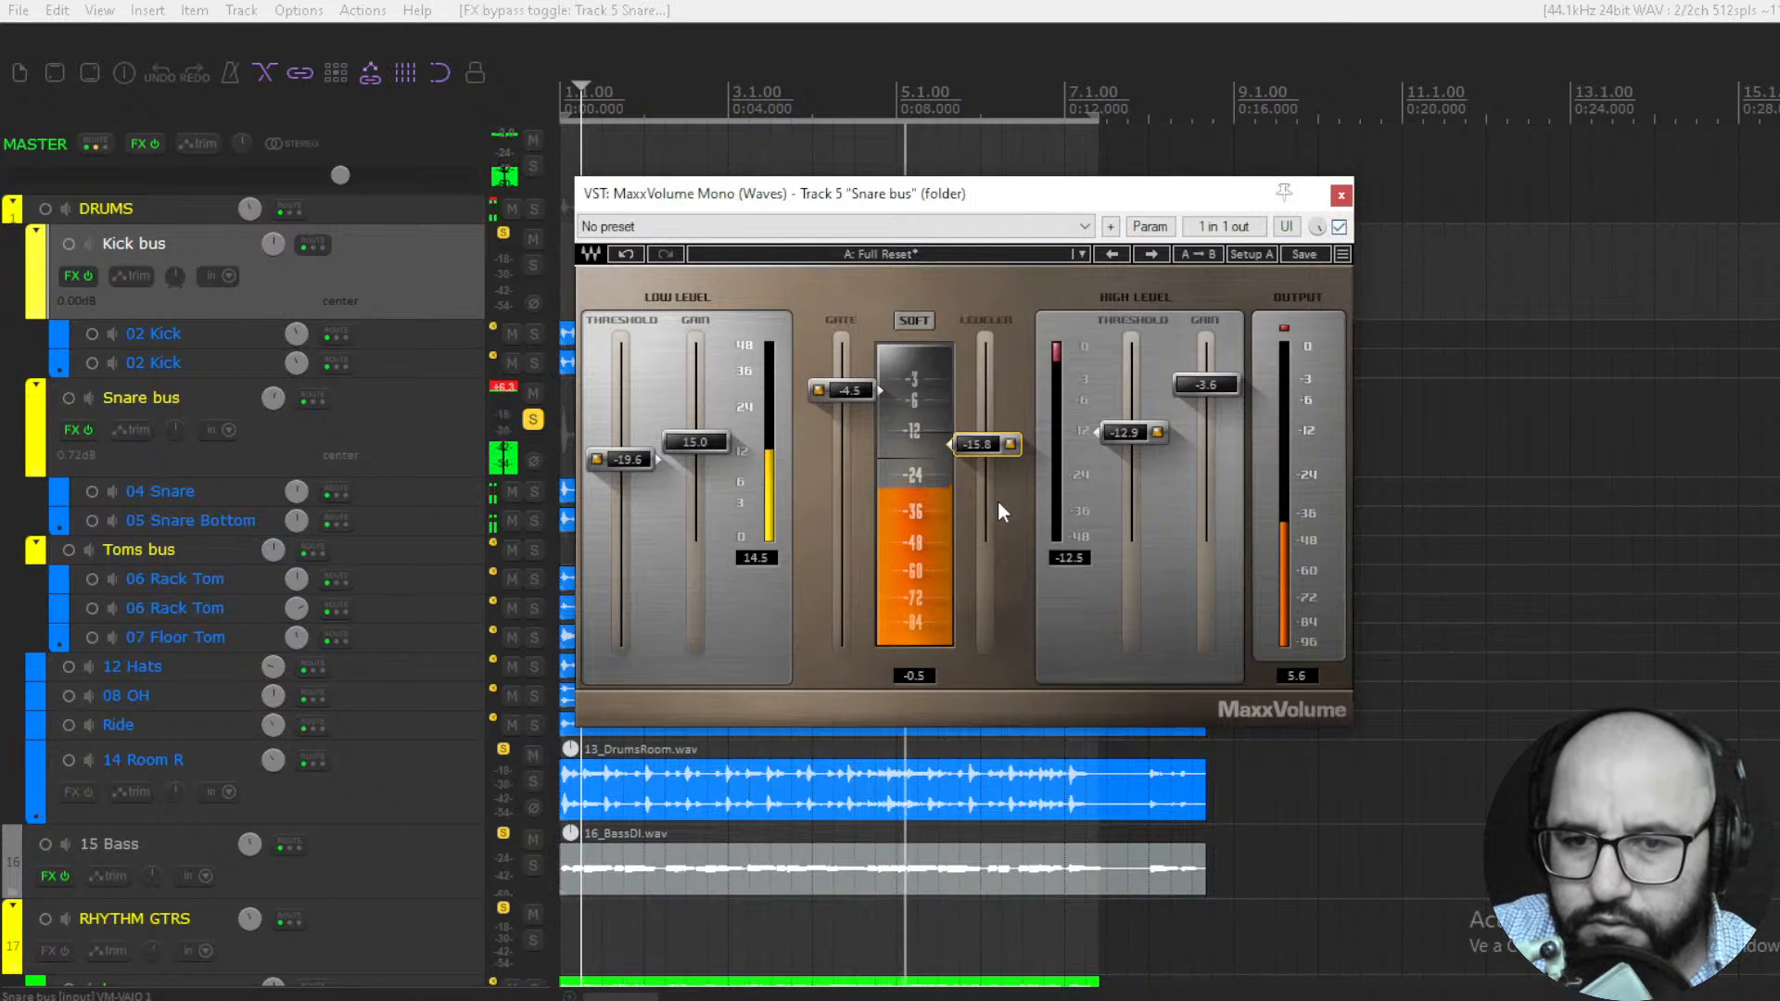
Set the snare's Leveler to -12.3 and compare the result with MaxxVolume bypassed and re-enabled
{"action": "left_click_drag", "start_coordinate": [986, 444], "coordinate": [987, 430]}
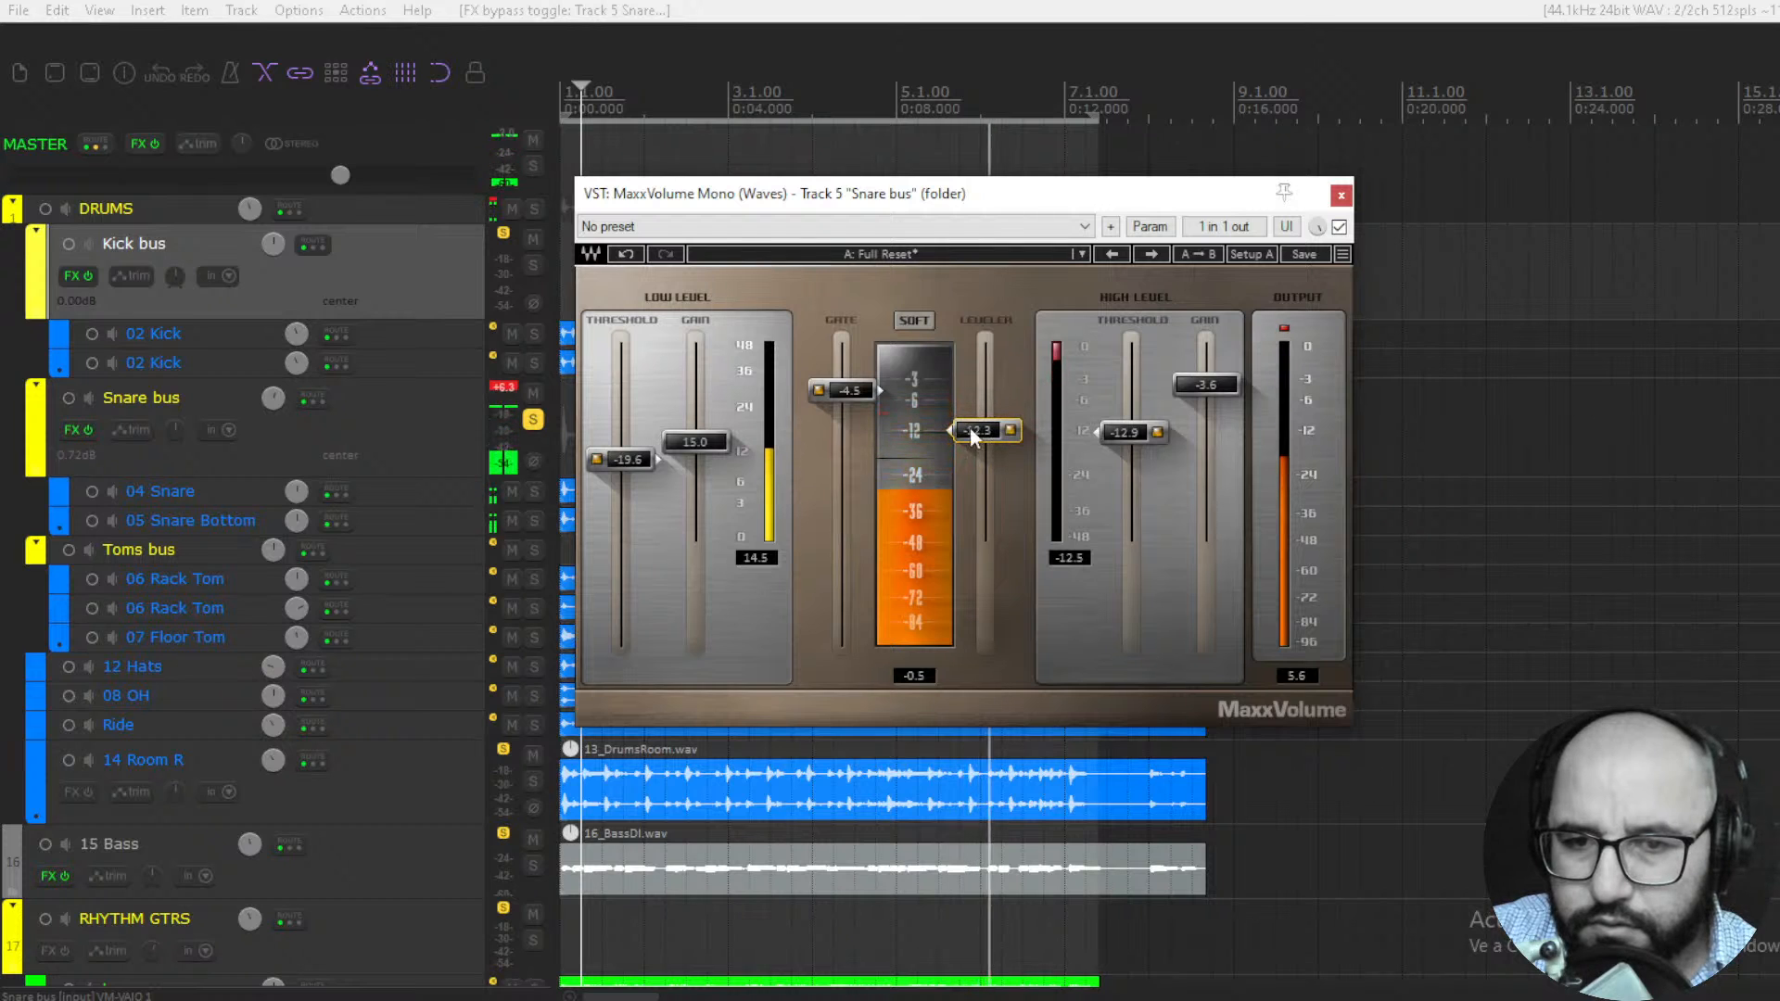
{"action": "left_click", "coordinate": [1339, 227]}
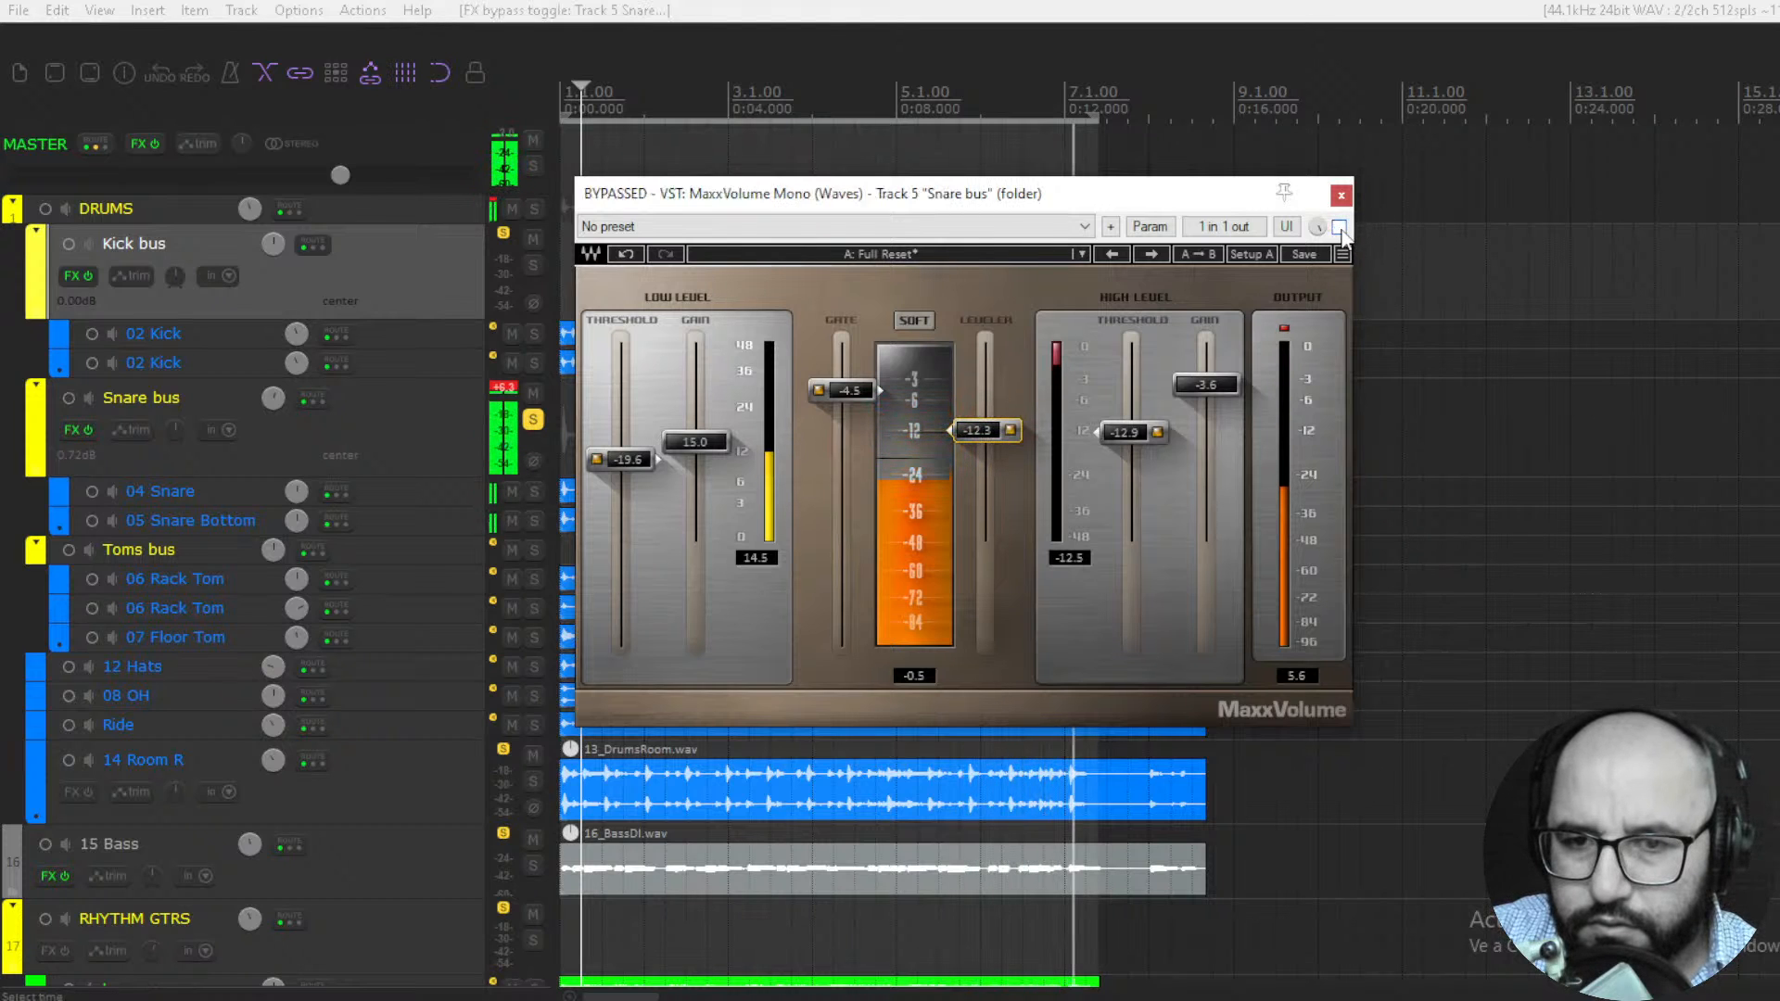
{"action": "left_click", "coordinate": [1339, 228]}
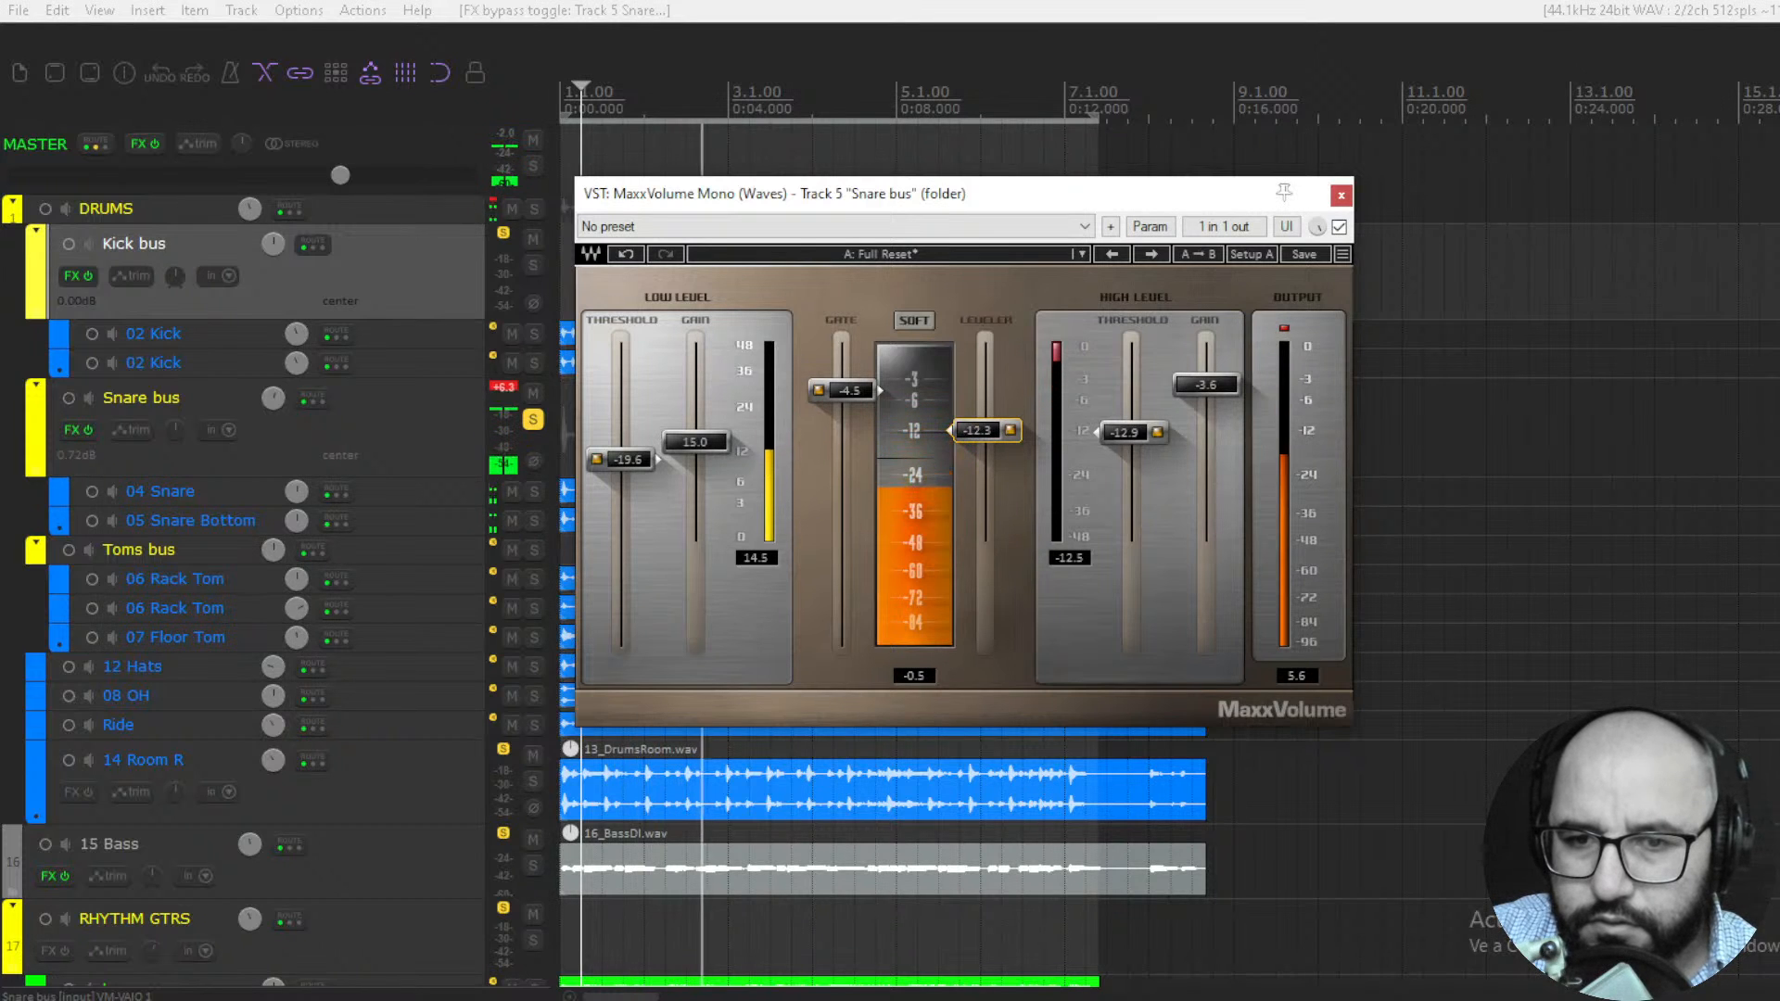
Set the snare's High Level threshold to -16.6 and compare the sound with MaxxVolume bypassed and active
{"action": "left_click_drag", "start_coordinate": [1133, 432], "coordinate": [1133, 448]}
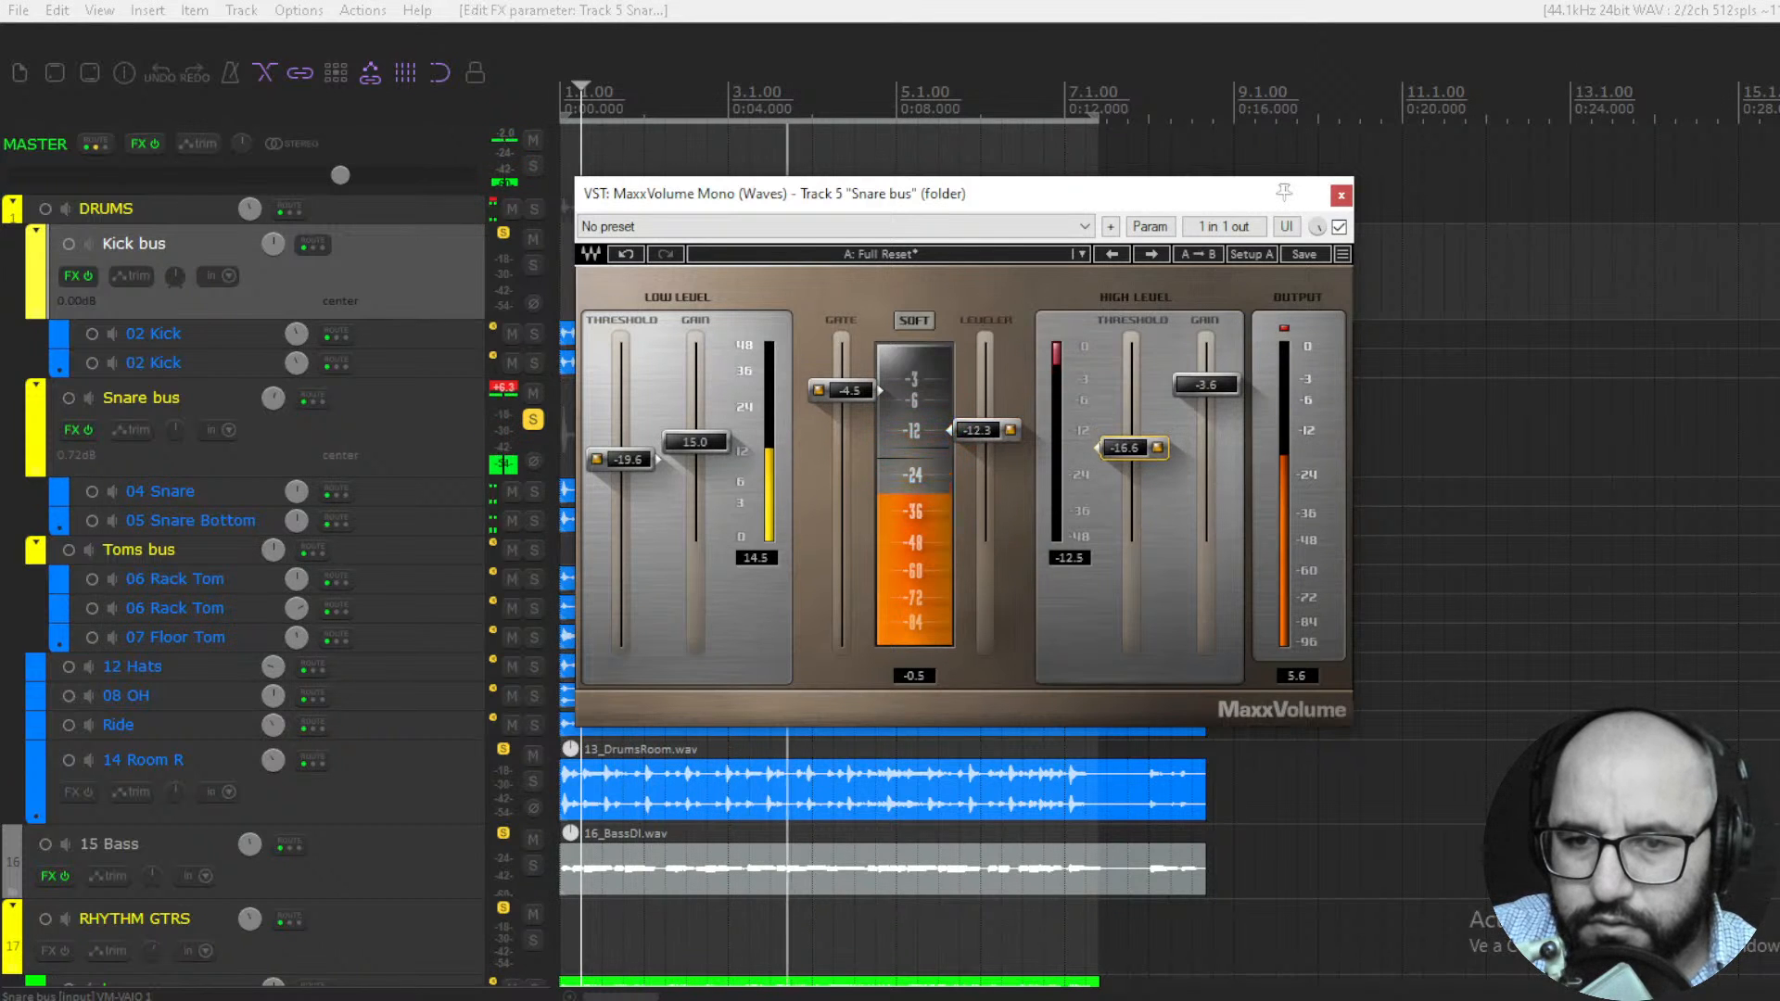
{"action": "left_click", "coordinate": [1339, 227]}
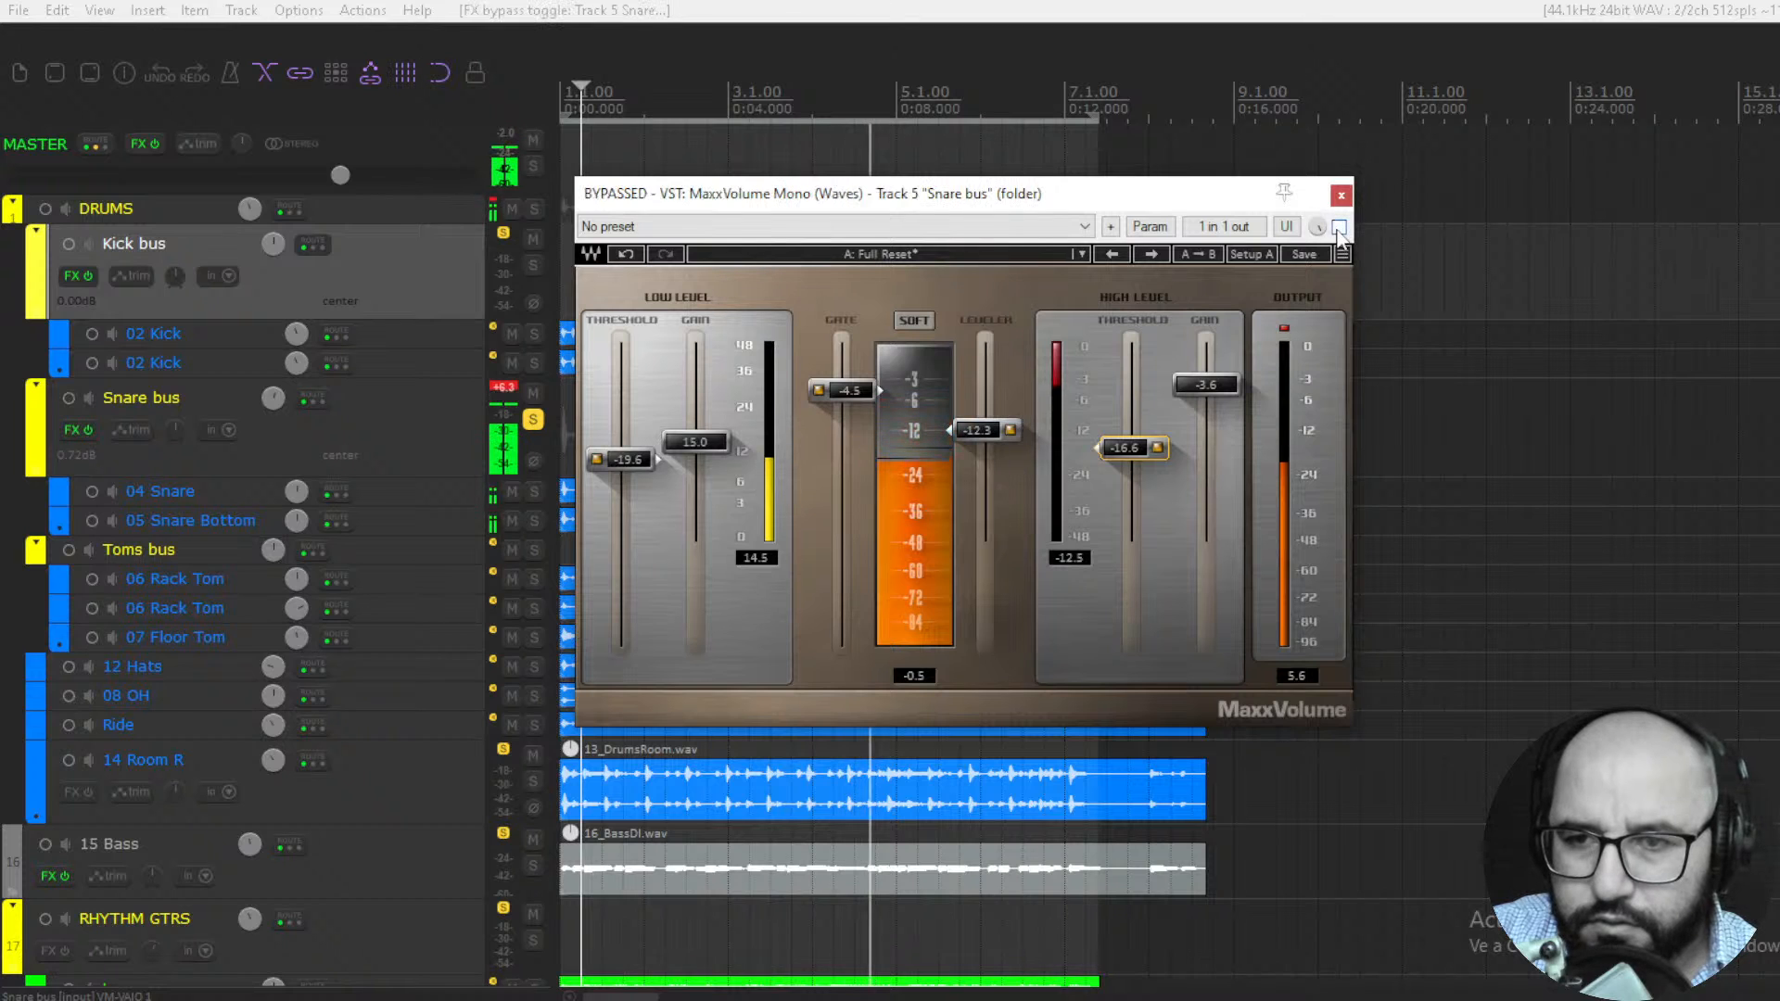
{"action": "left_click", "coordinate": [1339, 227]}
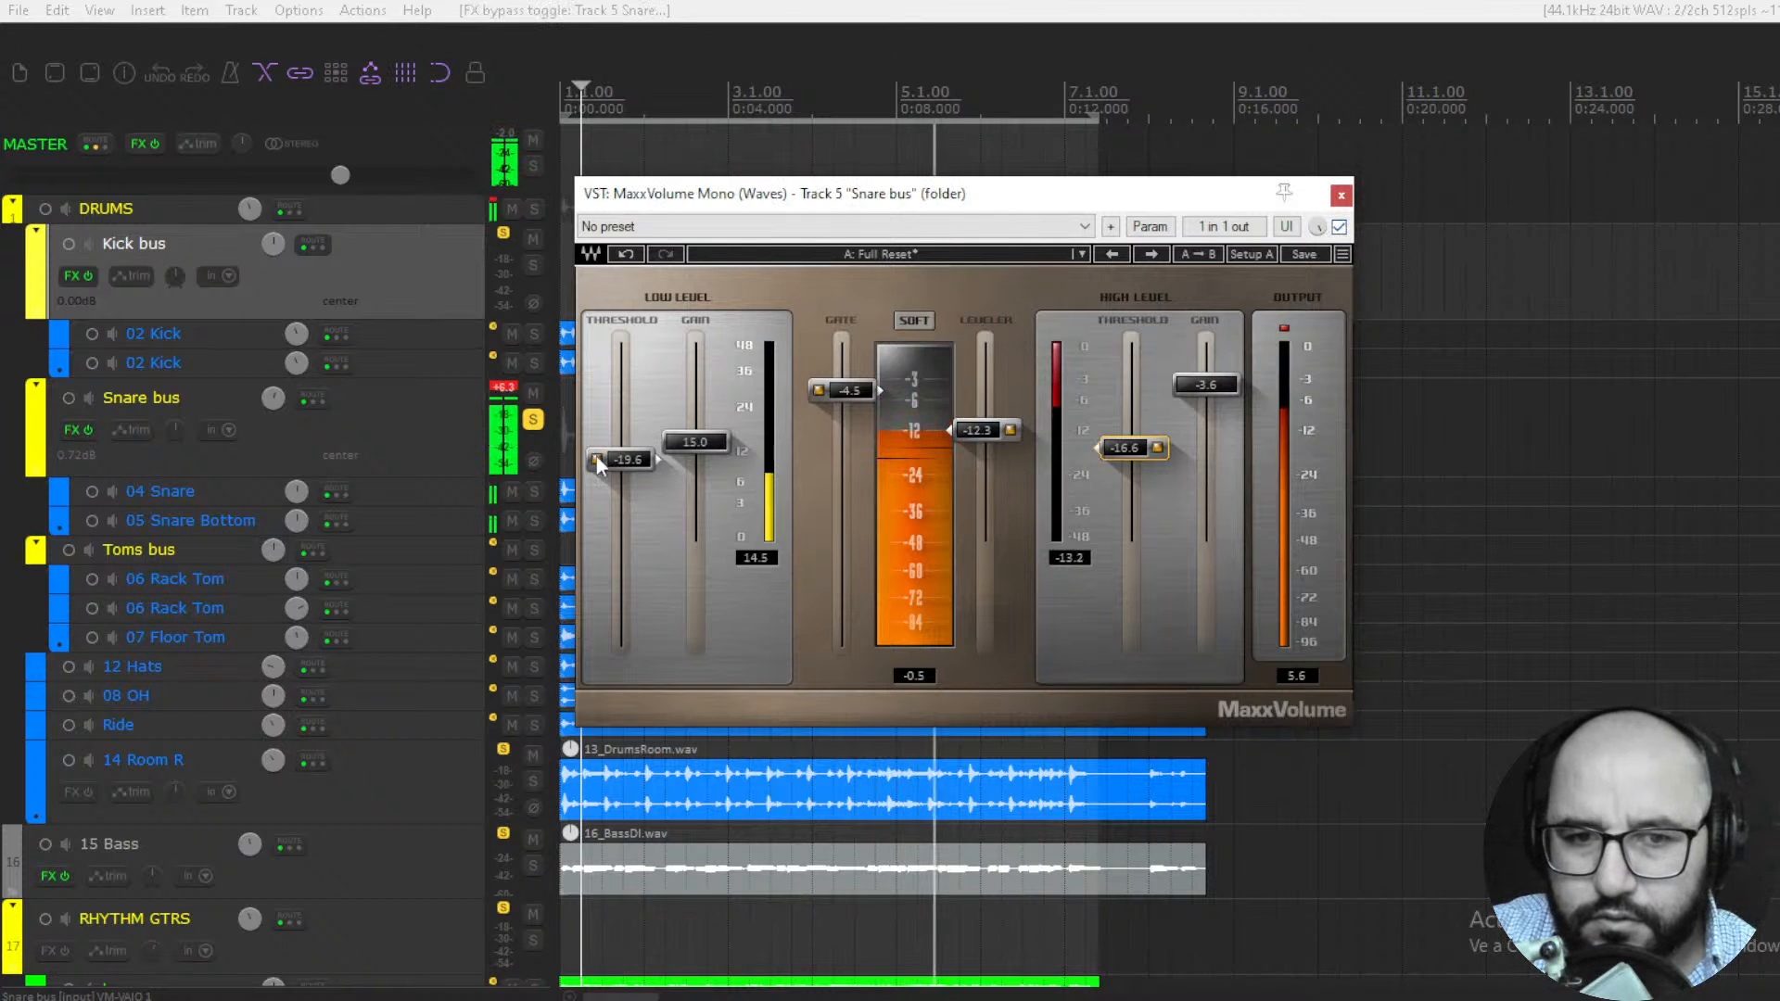
Switch the solo from the Snare bus to the DRUMS folder and compare the kit with the snare's MaxxVolume bypassed and active
{"action": "left_click", "coordinate": [533, 419]}
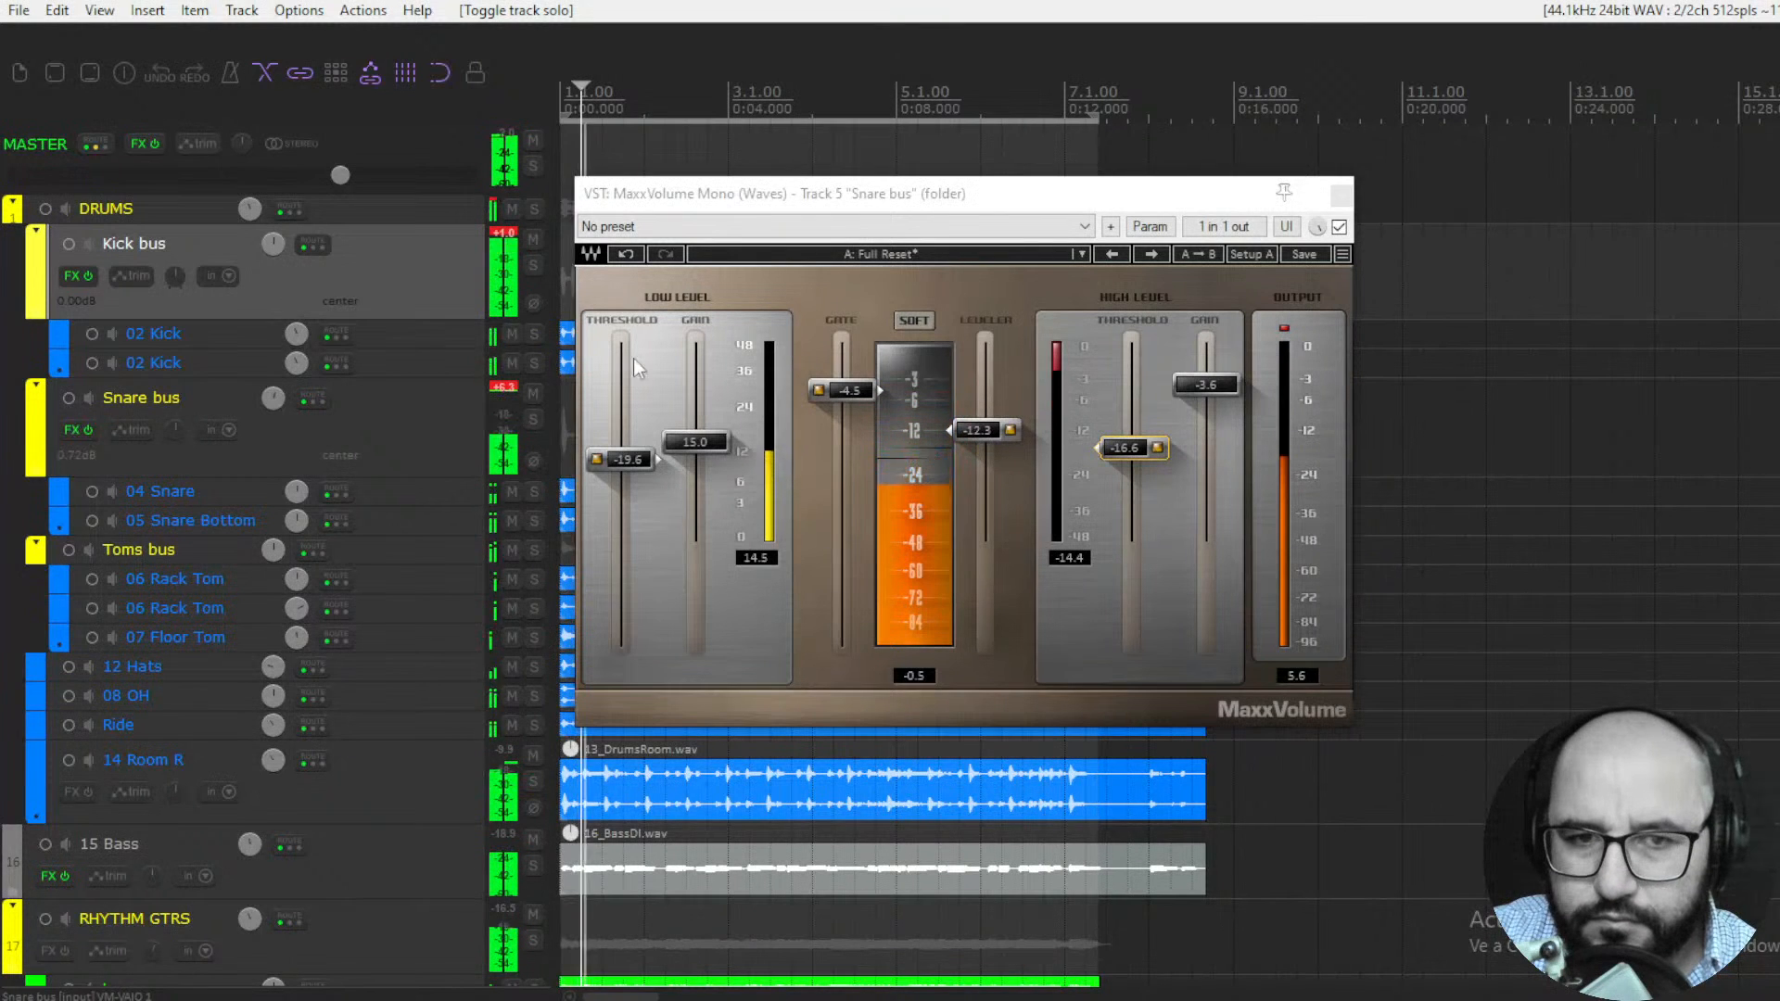
{"action": "left_click", "coordinate": [534, 208]}
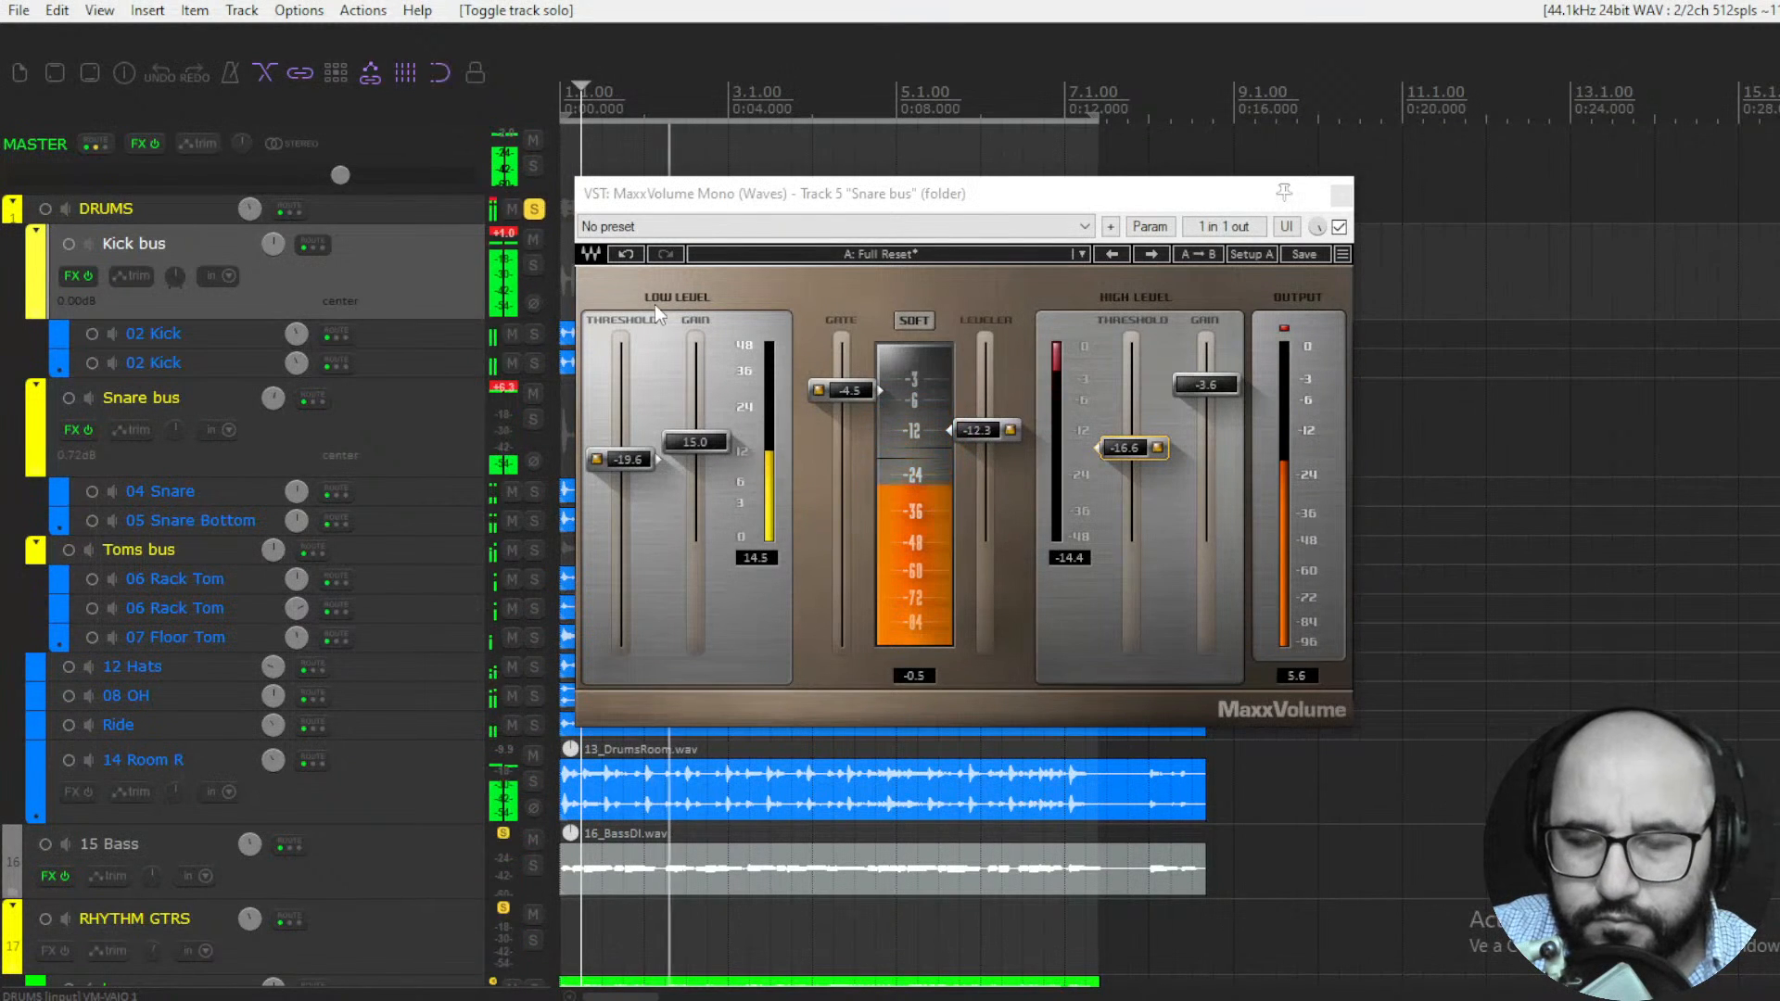
{"action": "left_click", "coordinate": [1339, 227]}
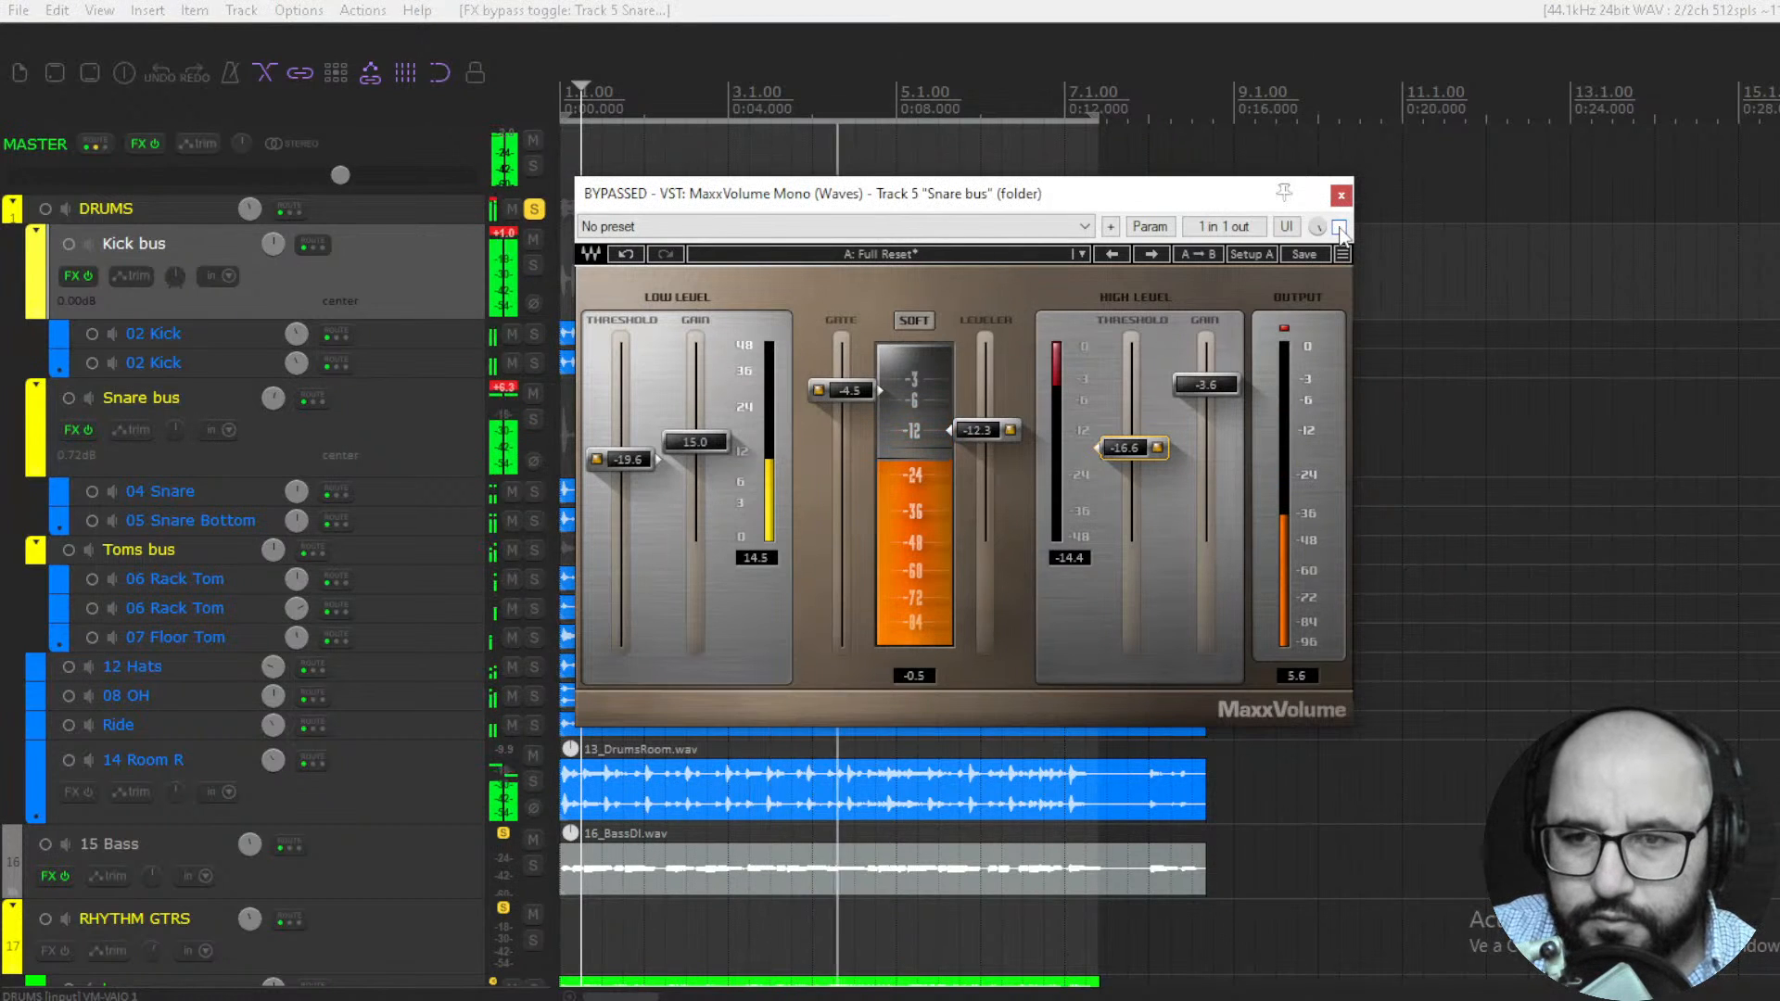
{"action": "left_click", "coordinate": [1339, 227]}
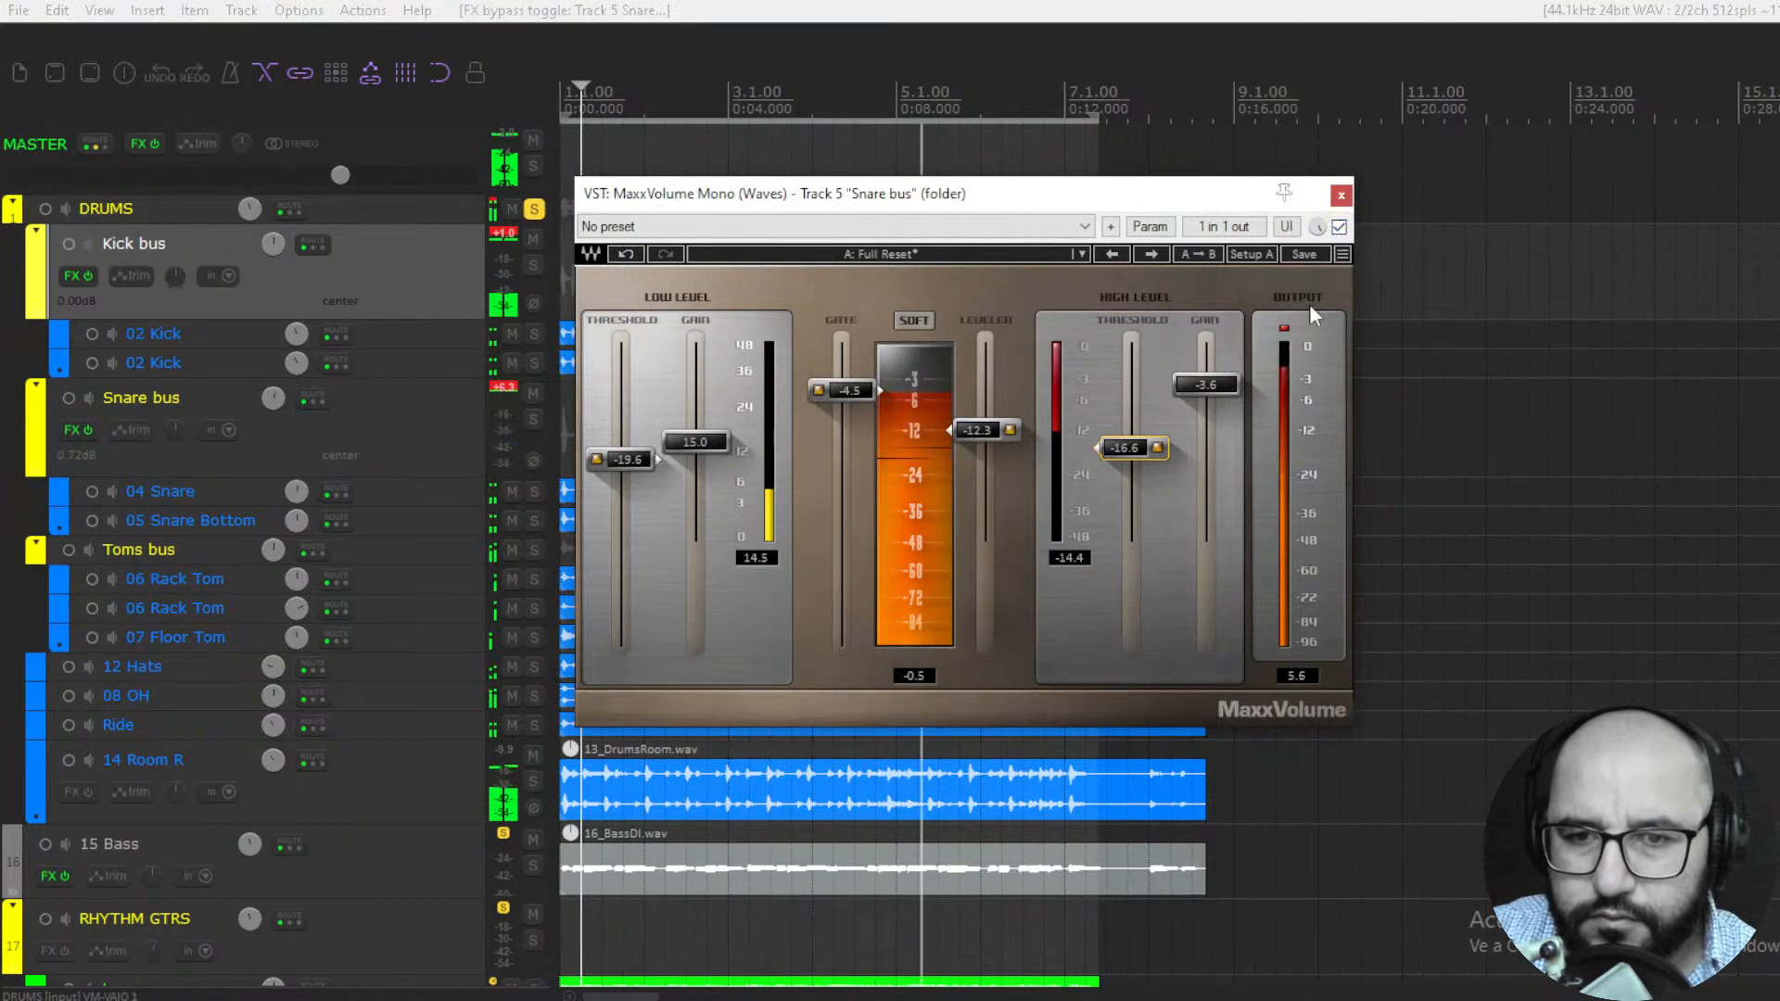
Unsolo the DRUMS folder and compare the full mix with the snare's MaxxVolume bypassed and re-enabled
{"action": "left_click", "coordinate": [534, 209]}
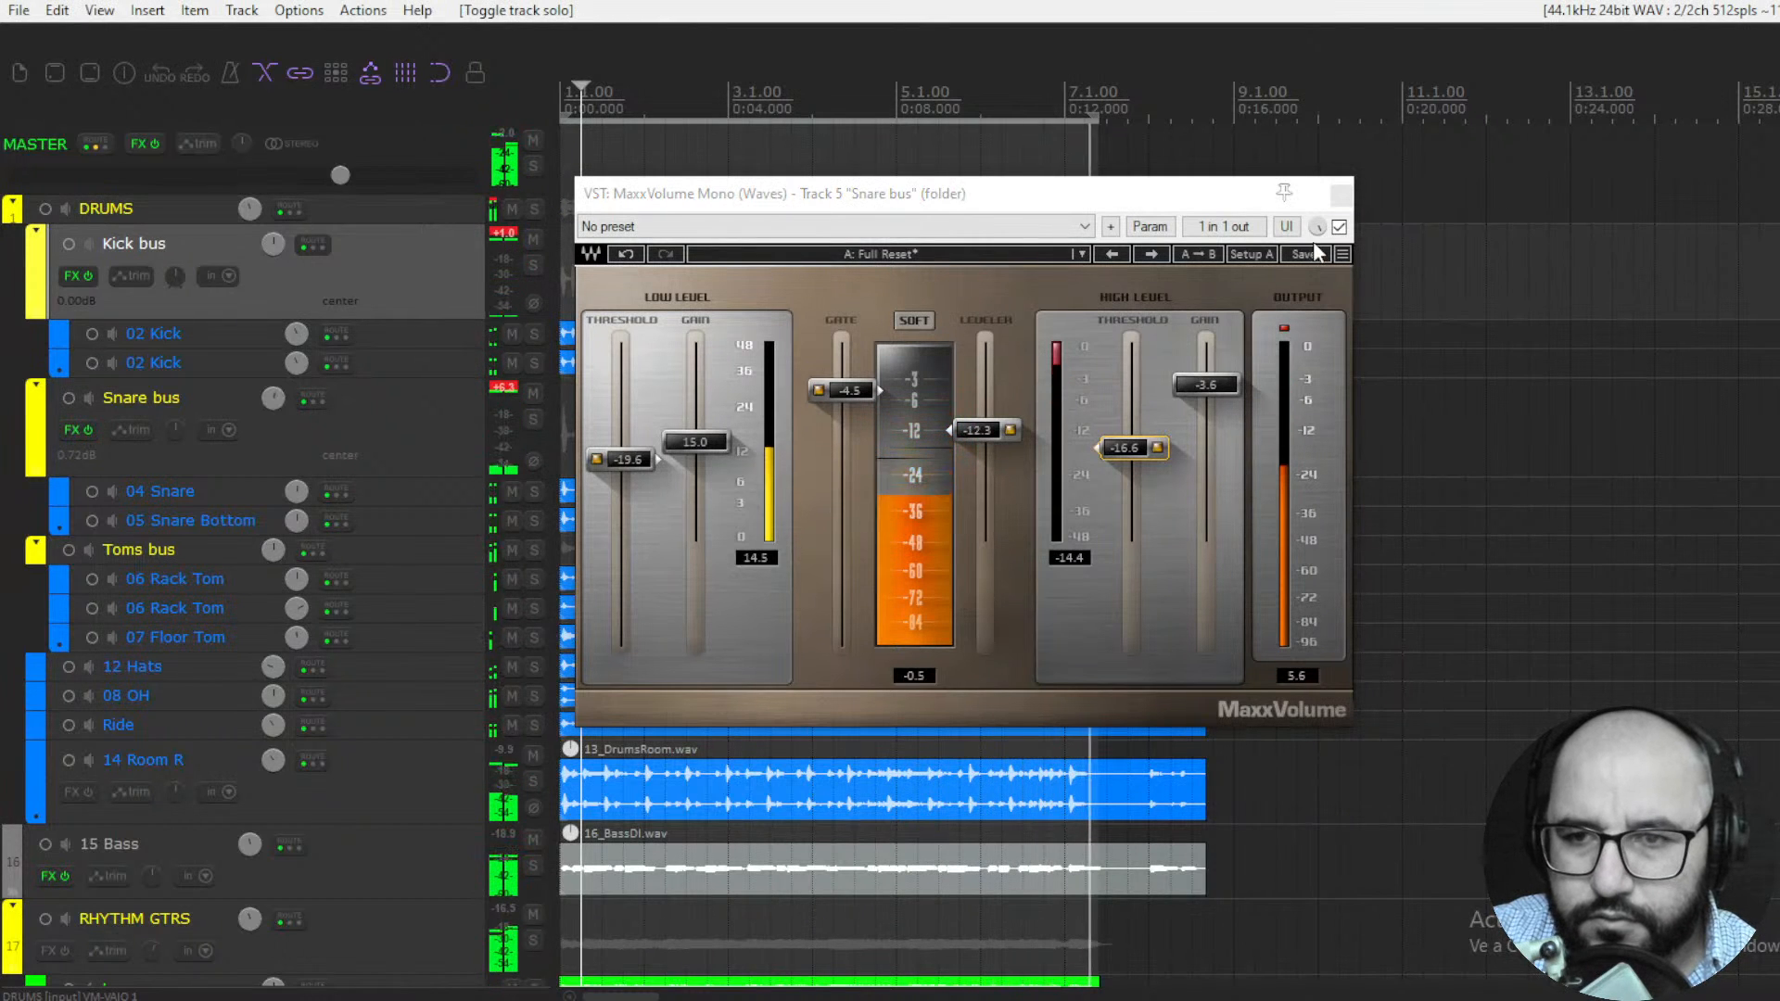
{"action": "left_click", "coordinate": [1339, 228]}
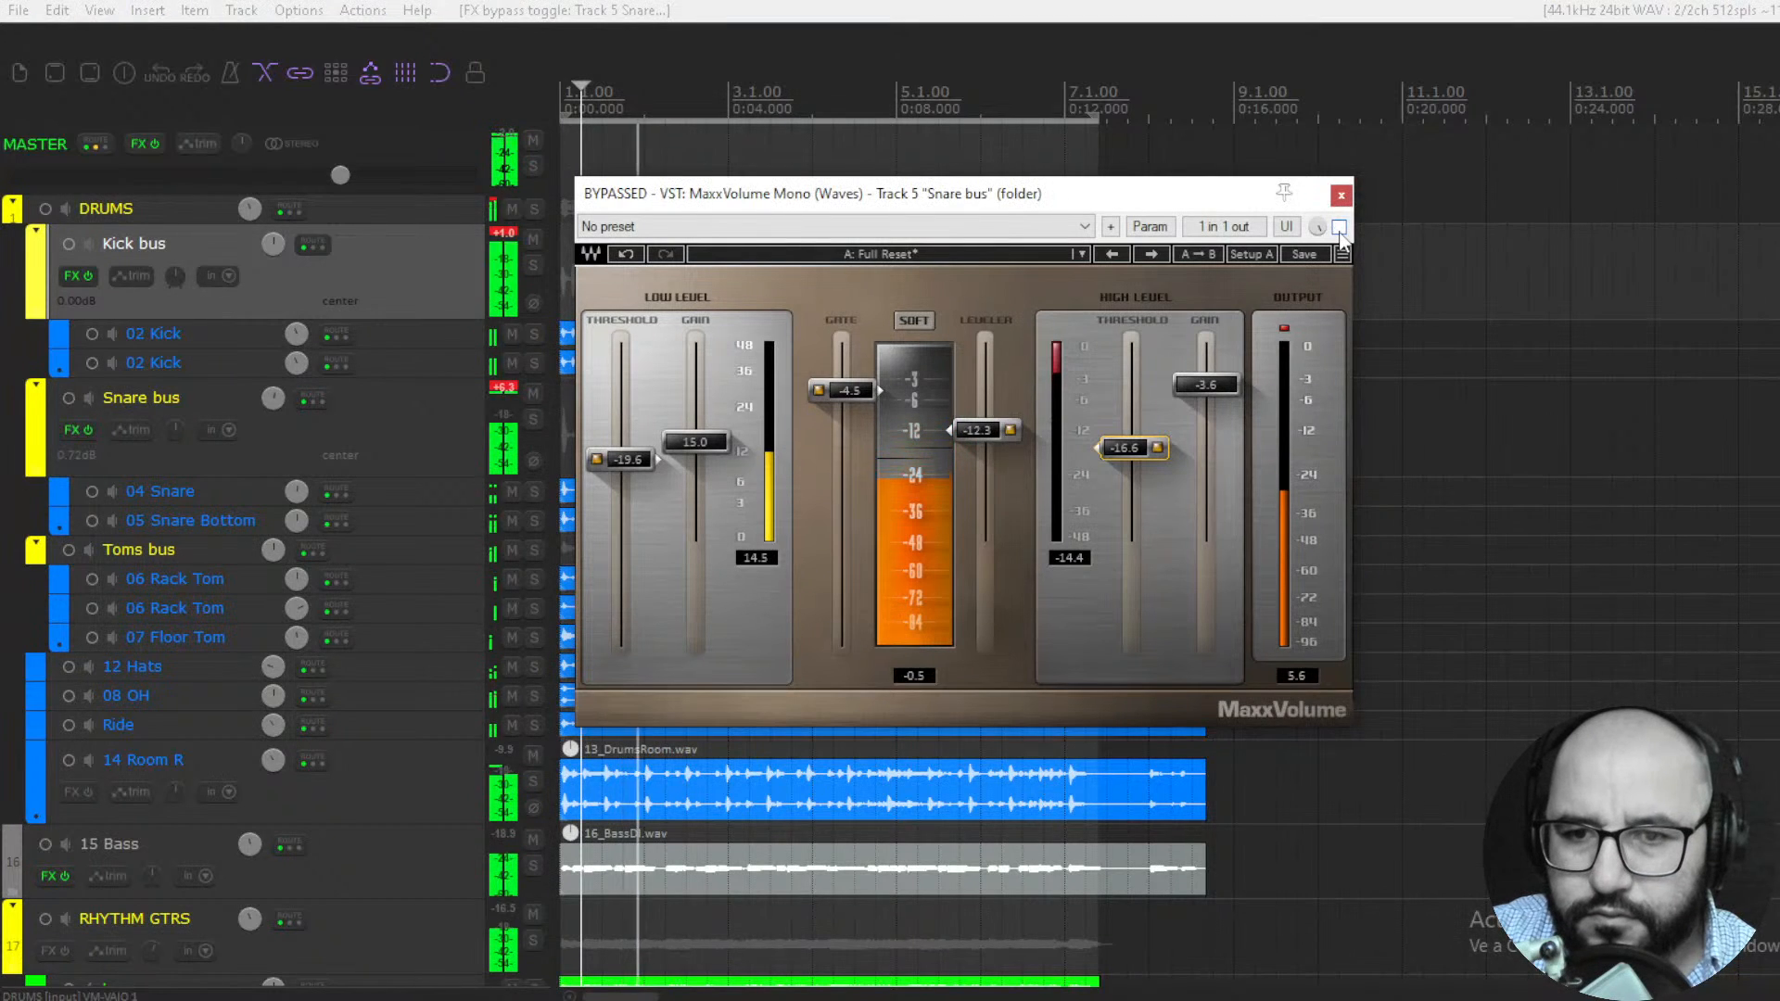
{"action": "left_click", "coordinate": [1339, 227]}
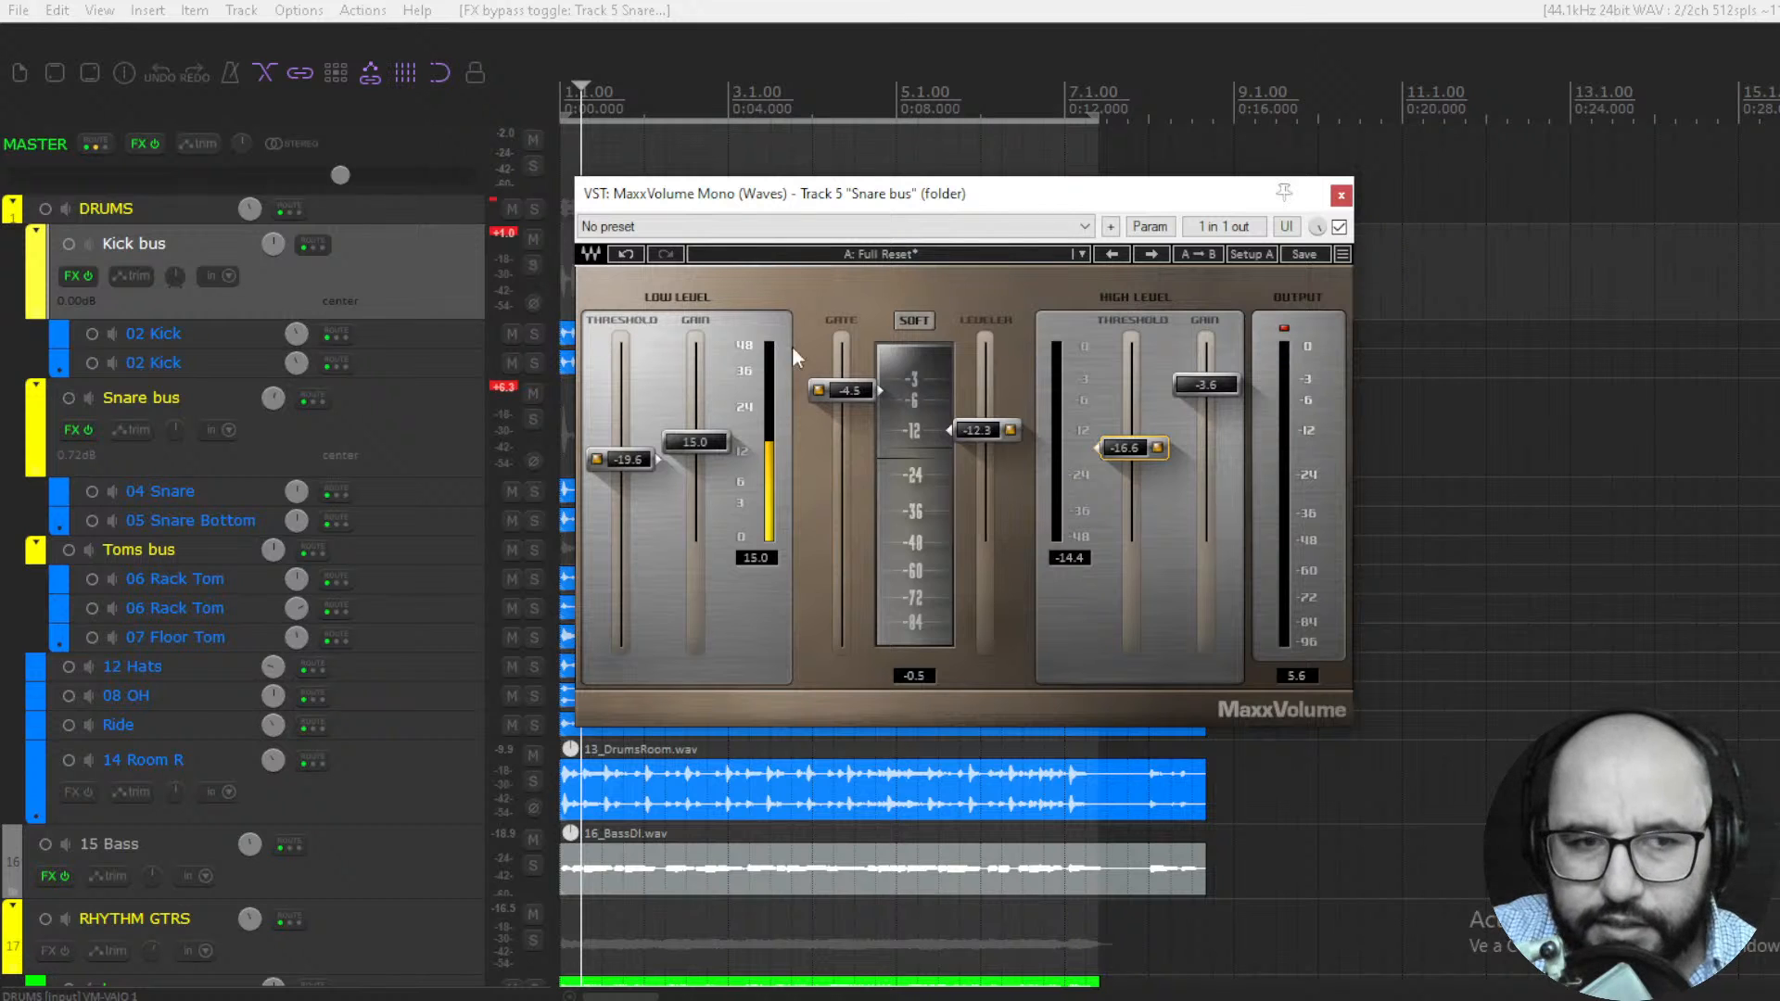
Close the snare's MaxxVolume, solo the 15 Bass track and open its own MaxxVolume, placing the plugin window clear of the track controls
{"action": "left_click", "coordinate": [1341, 196]}
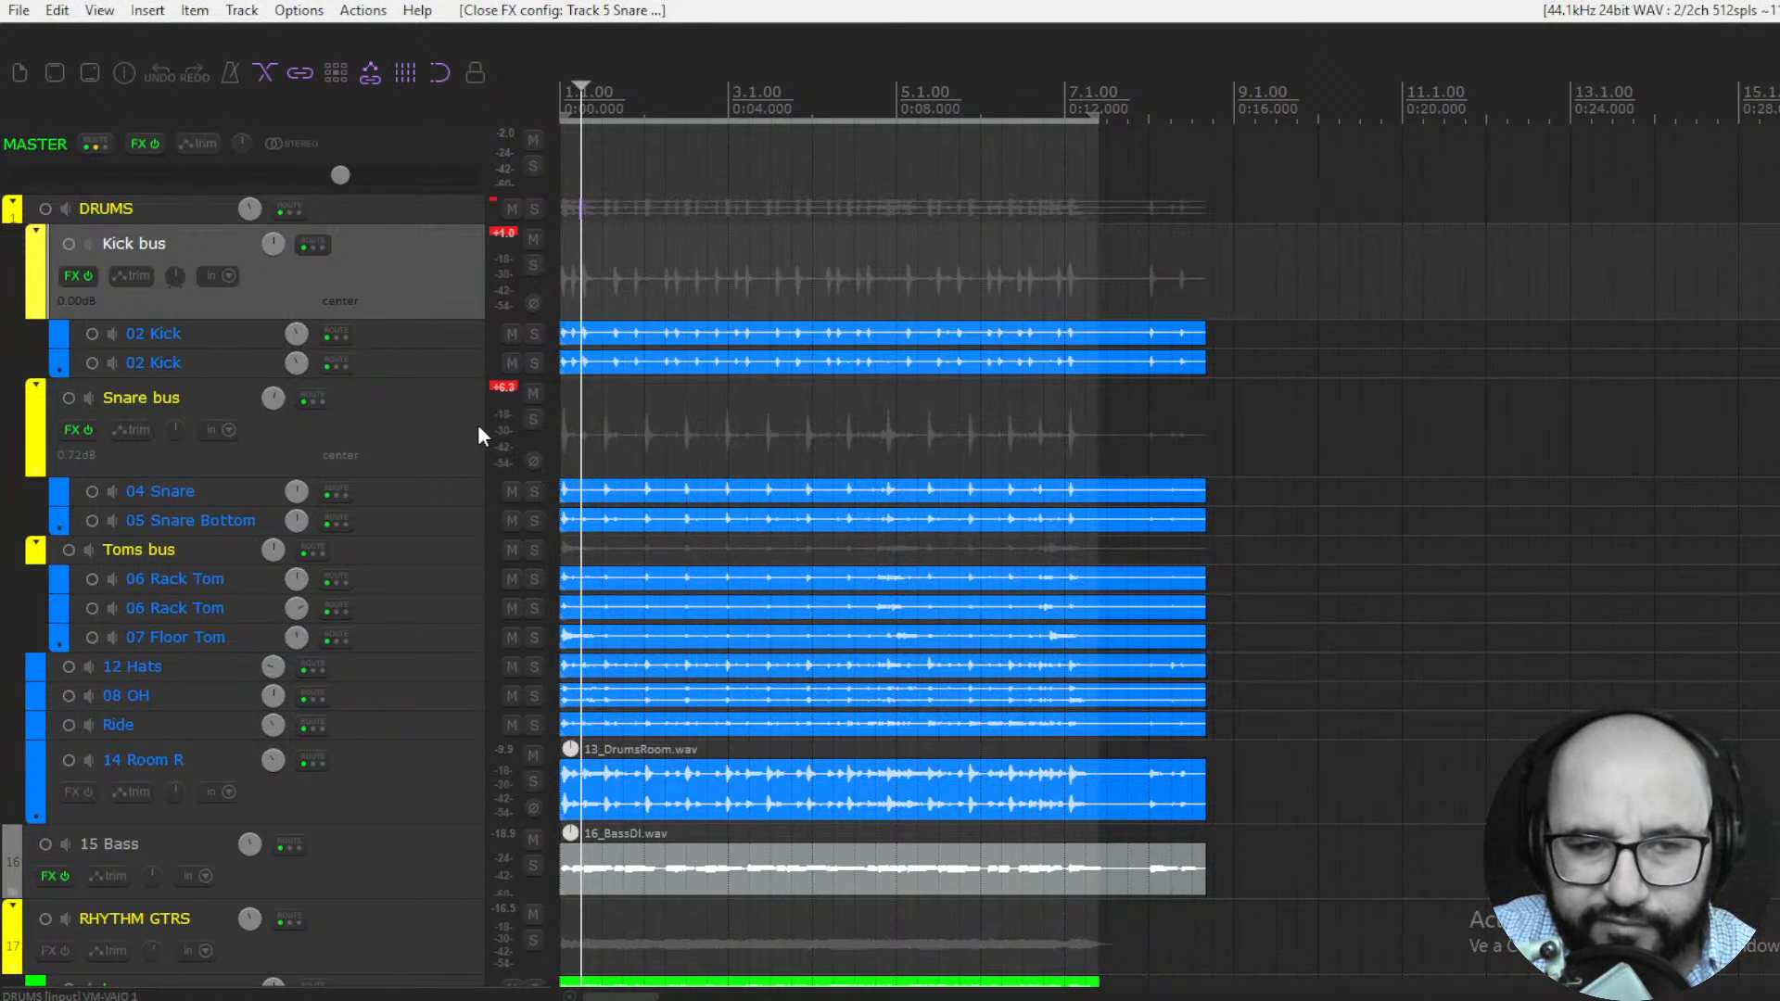
{"action": "left_click", "coordinate": [534, 865]}
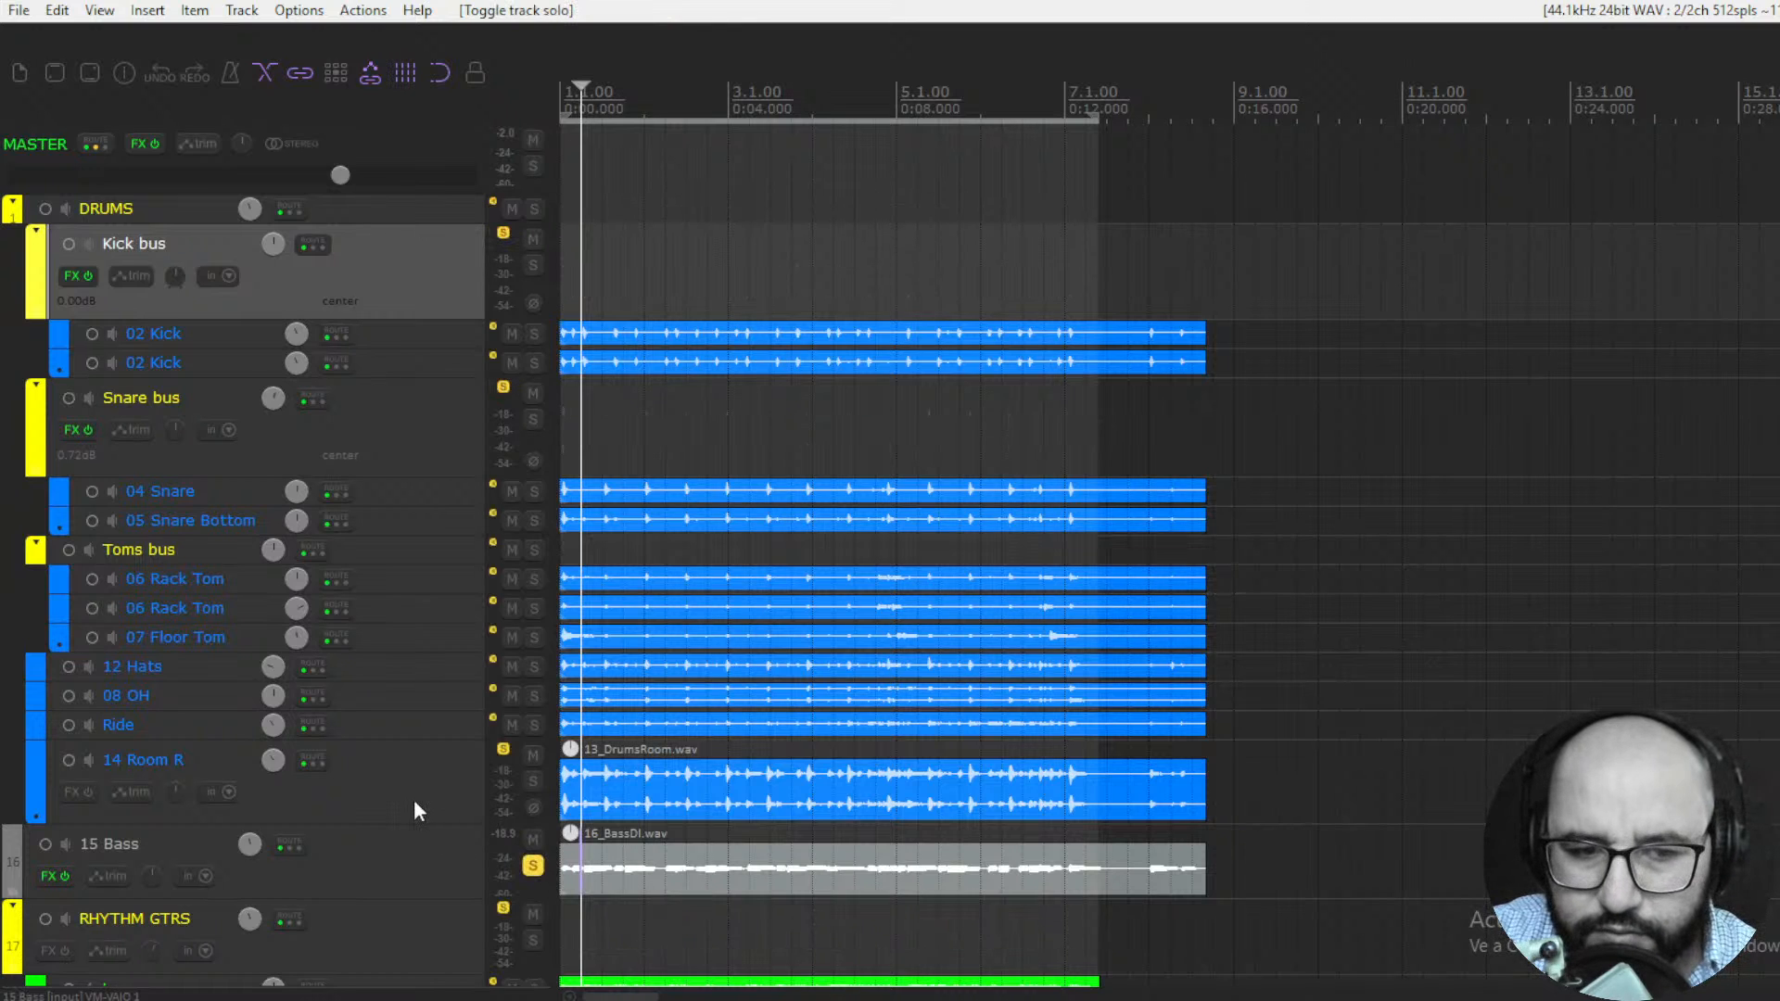
{"action": "scroll", "coordinate": [418, 805], "scroll_direction": "down", "scroll_amount": 1}
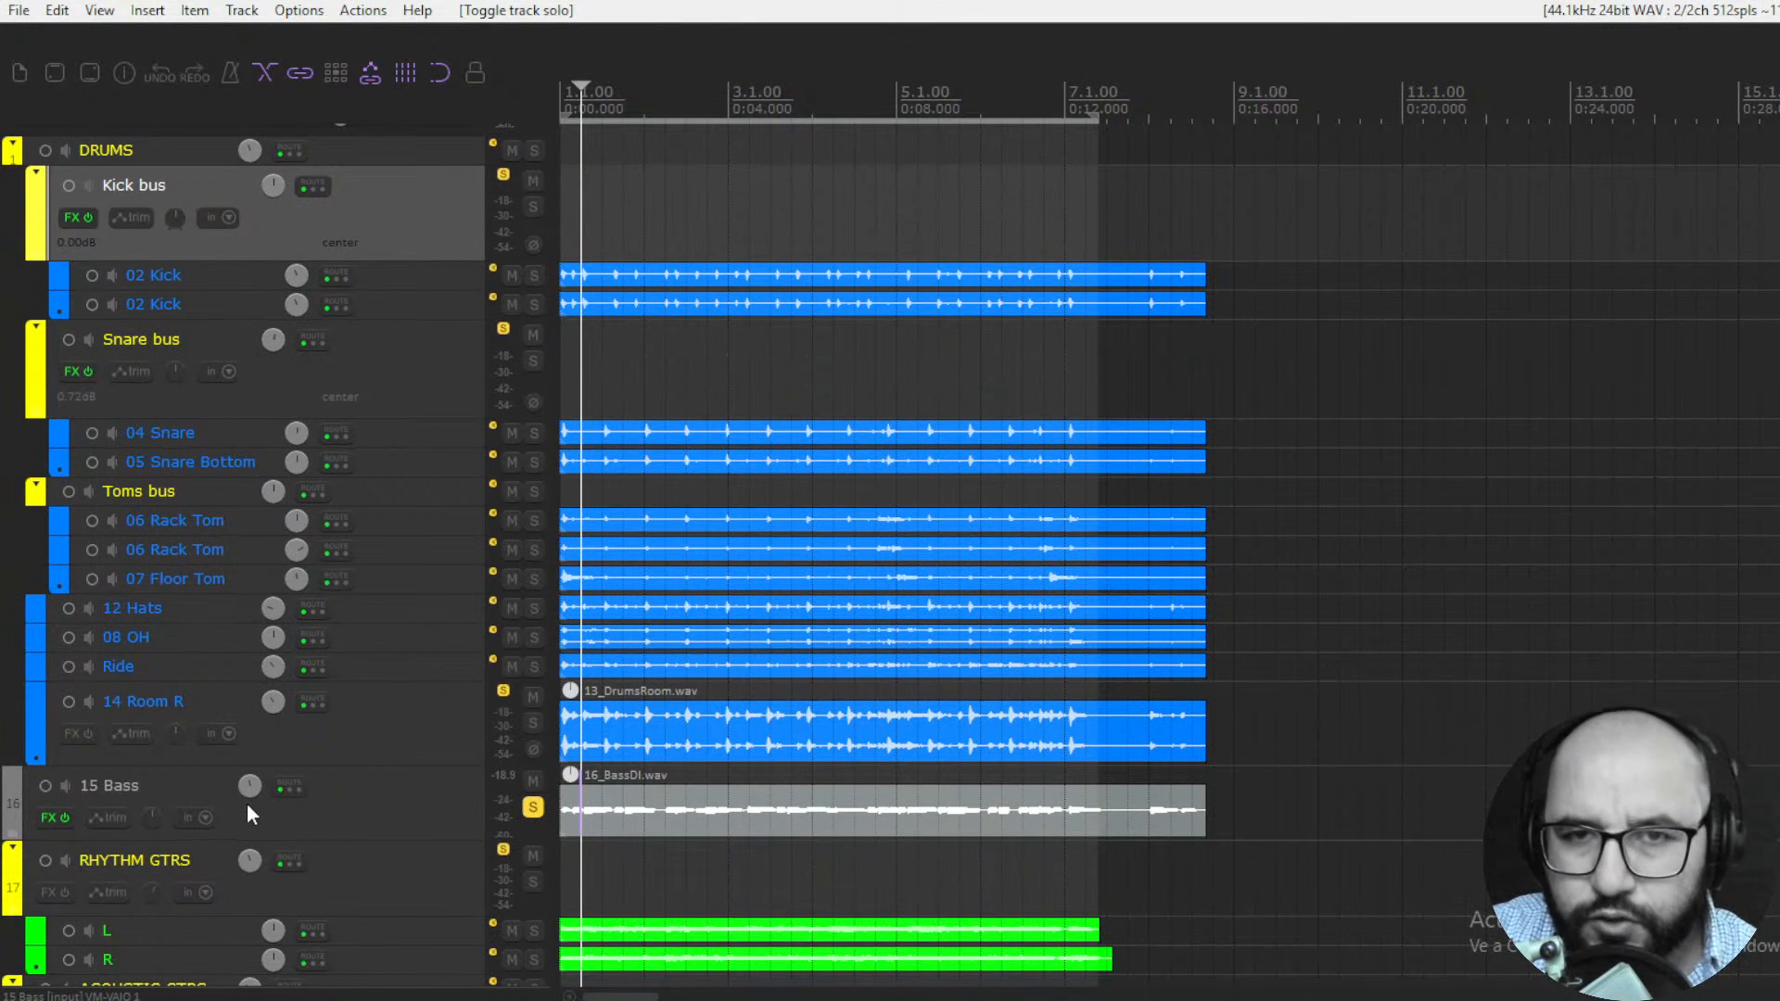
{"action": "right_click", "coordinate": [43, 823]}
{"action": "left_click", "coordinate": [143, 627]}
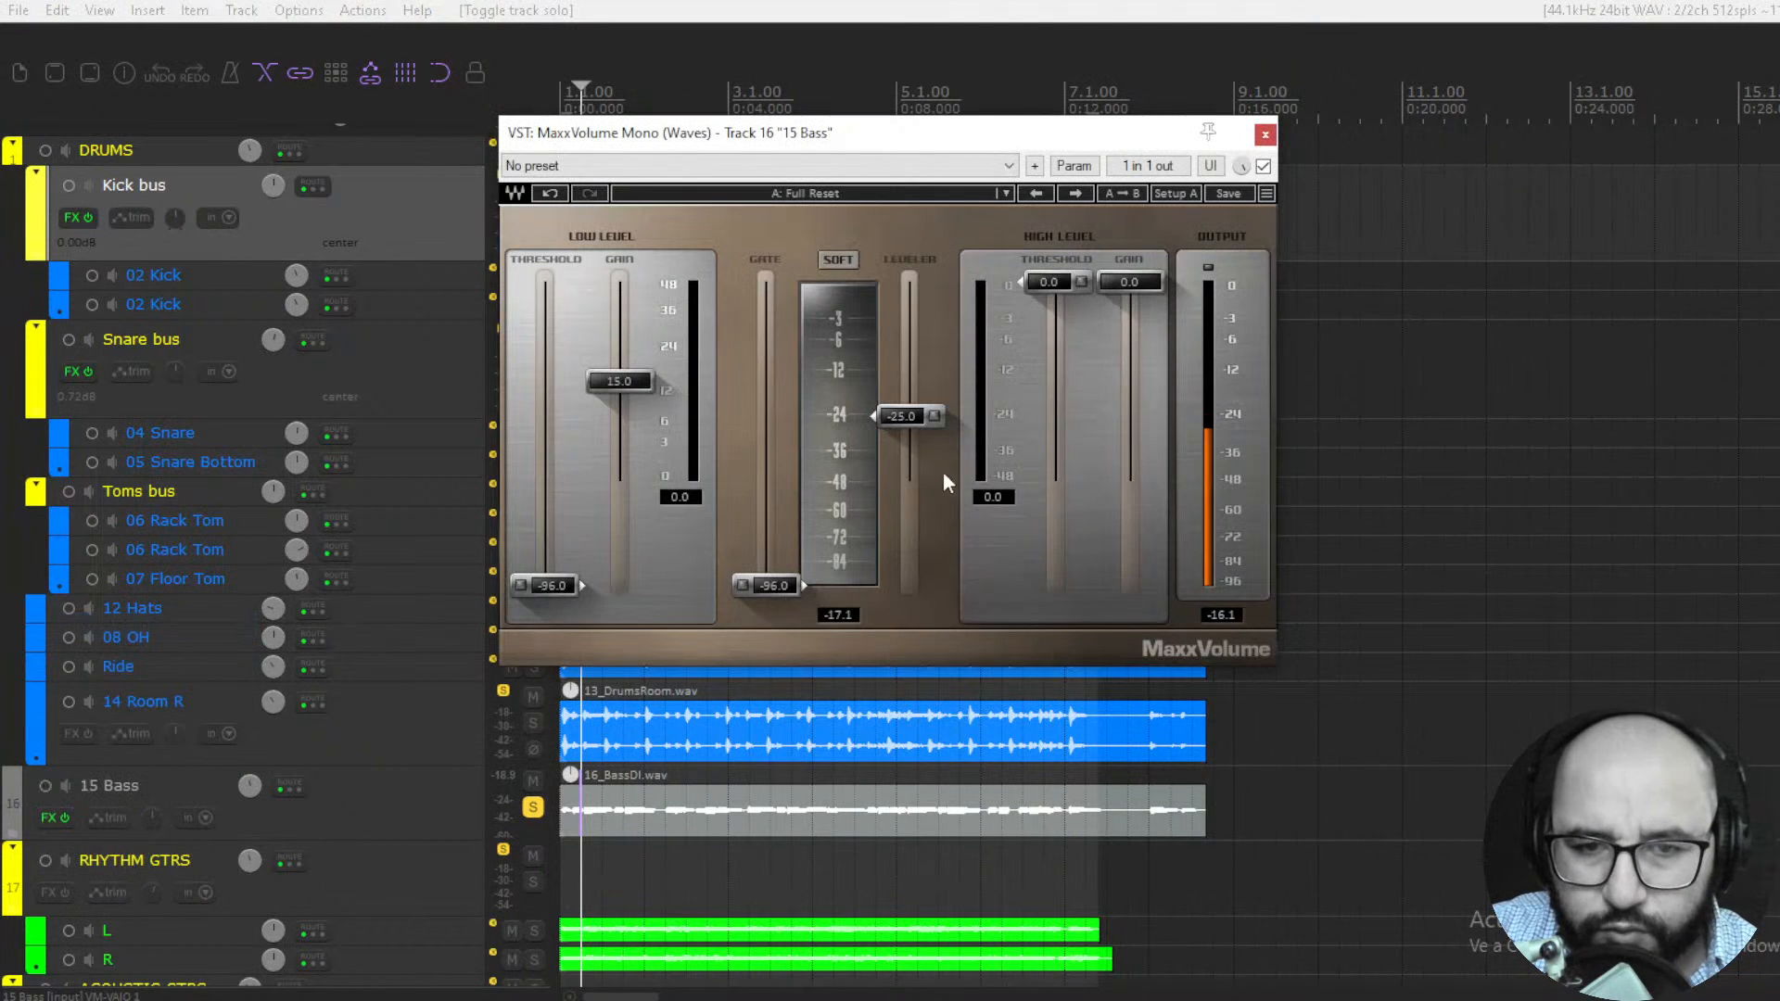
{"action": "left_click_drag", "start_coordinate": [892, 148], "coordinate": [955, 186]}
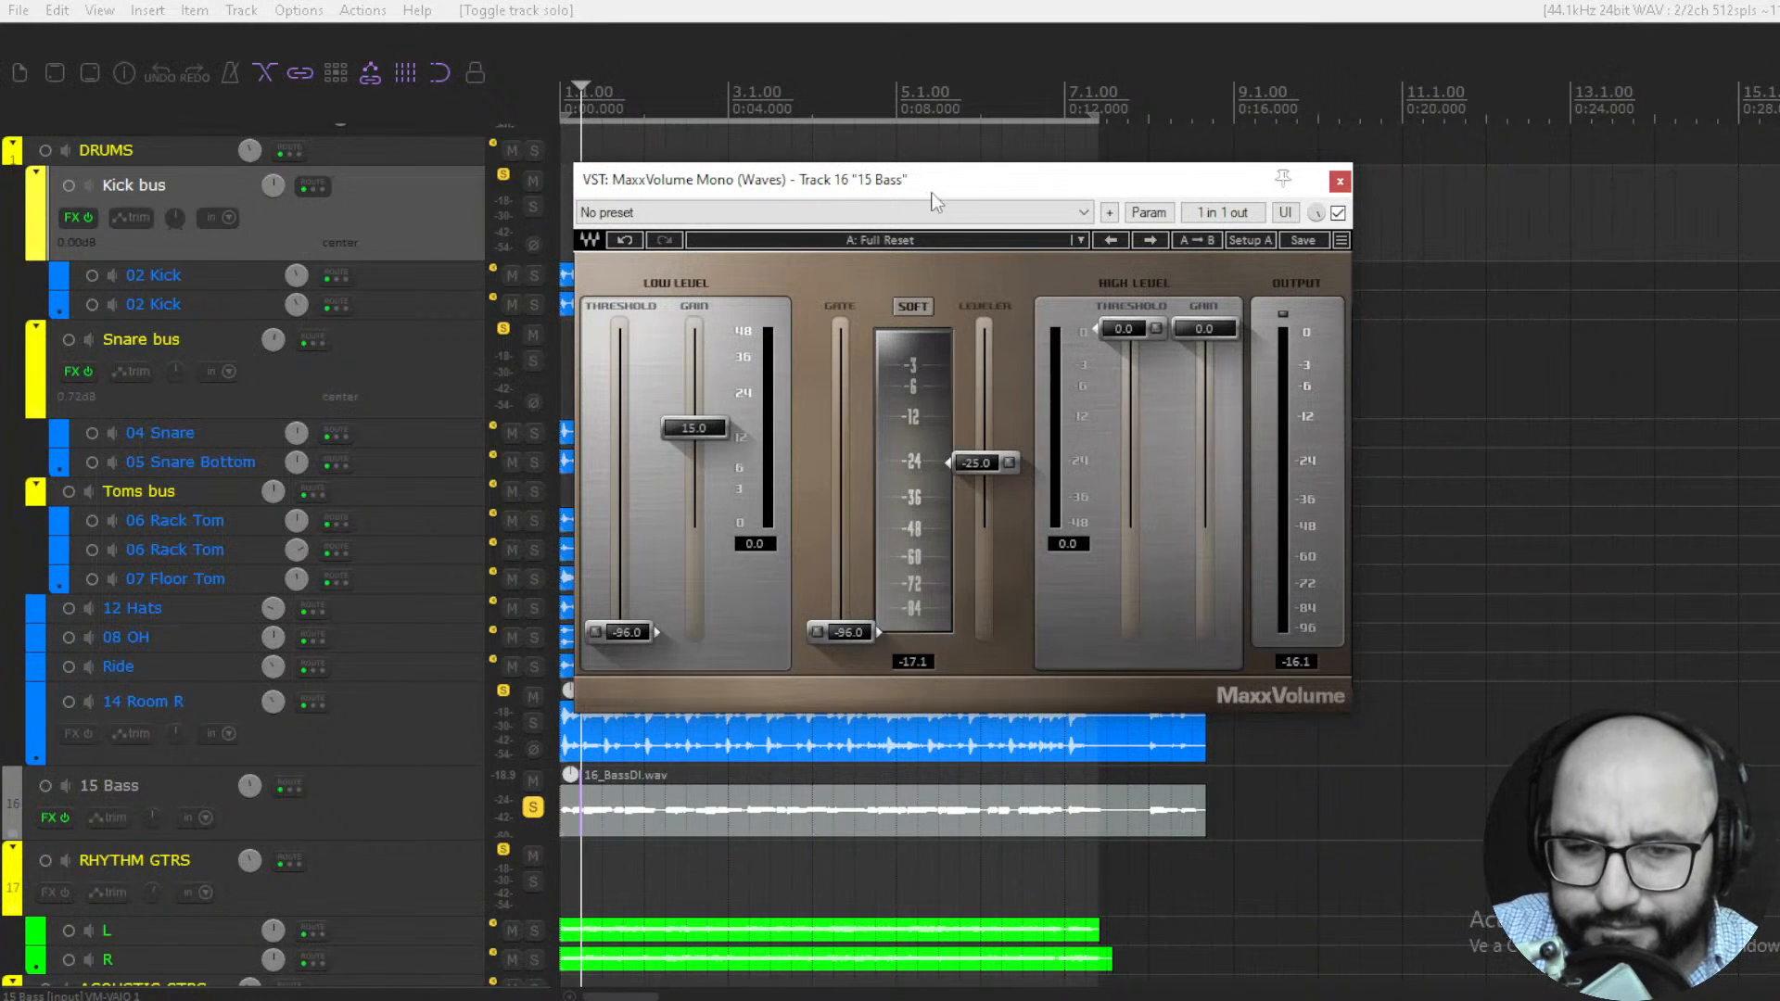
{"action": "left_click_drag", "start_coordinate": [932, 195], "coordinate": [923, 189]}
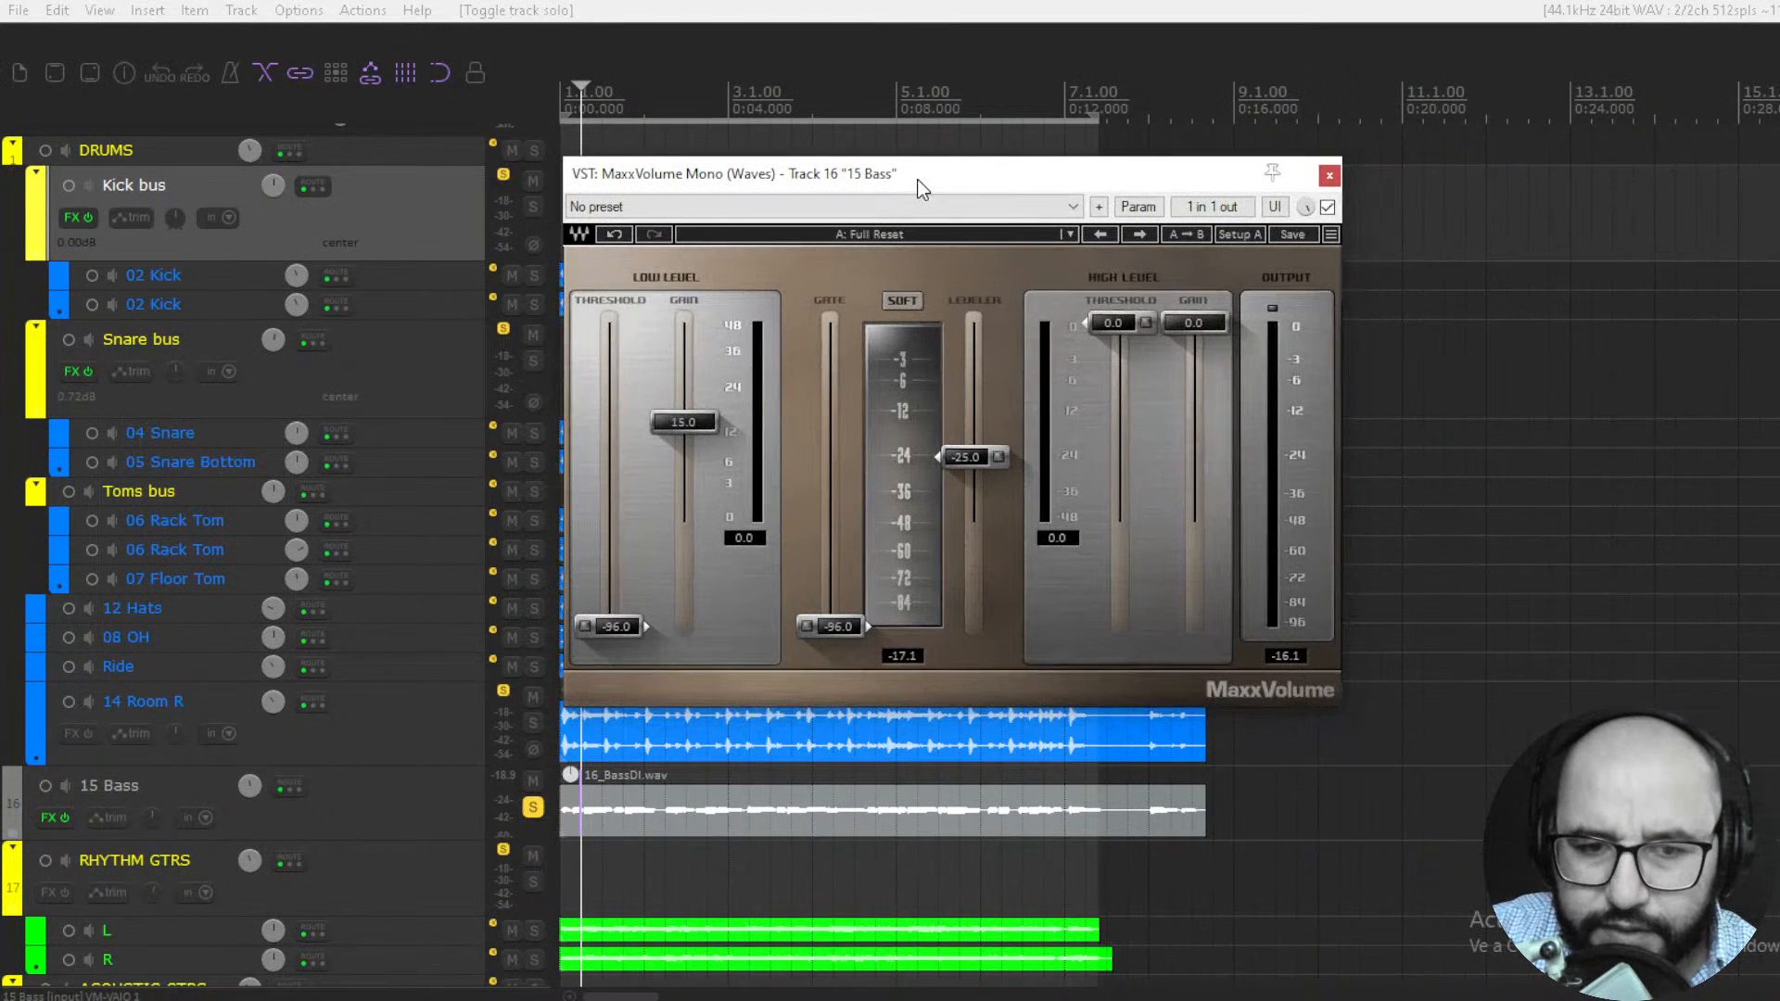
Play the bass and activate its Low Level section with threshold -10.1 and gain 11.8
{"action": "key", "text": "space"}
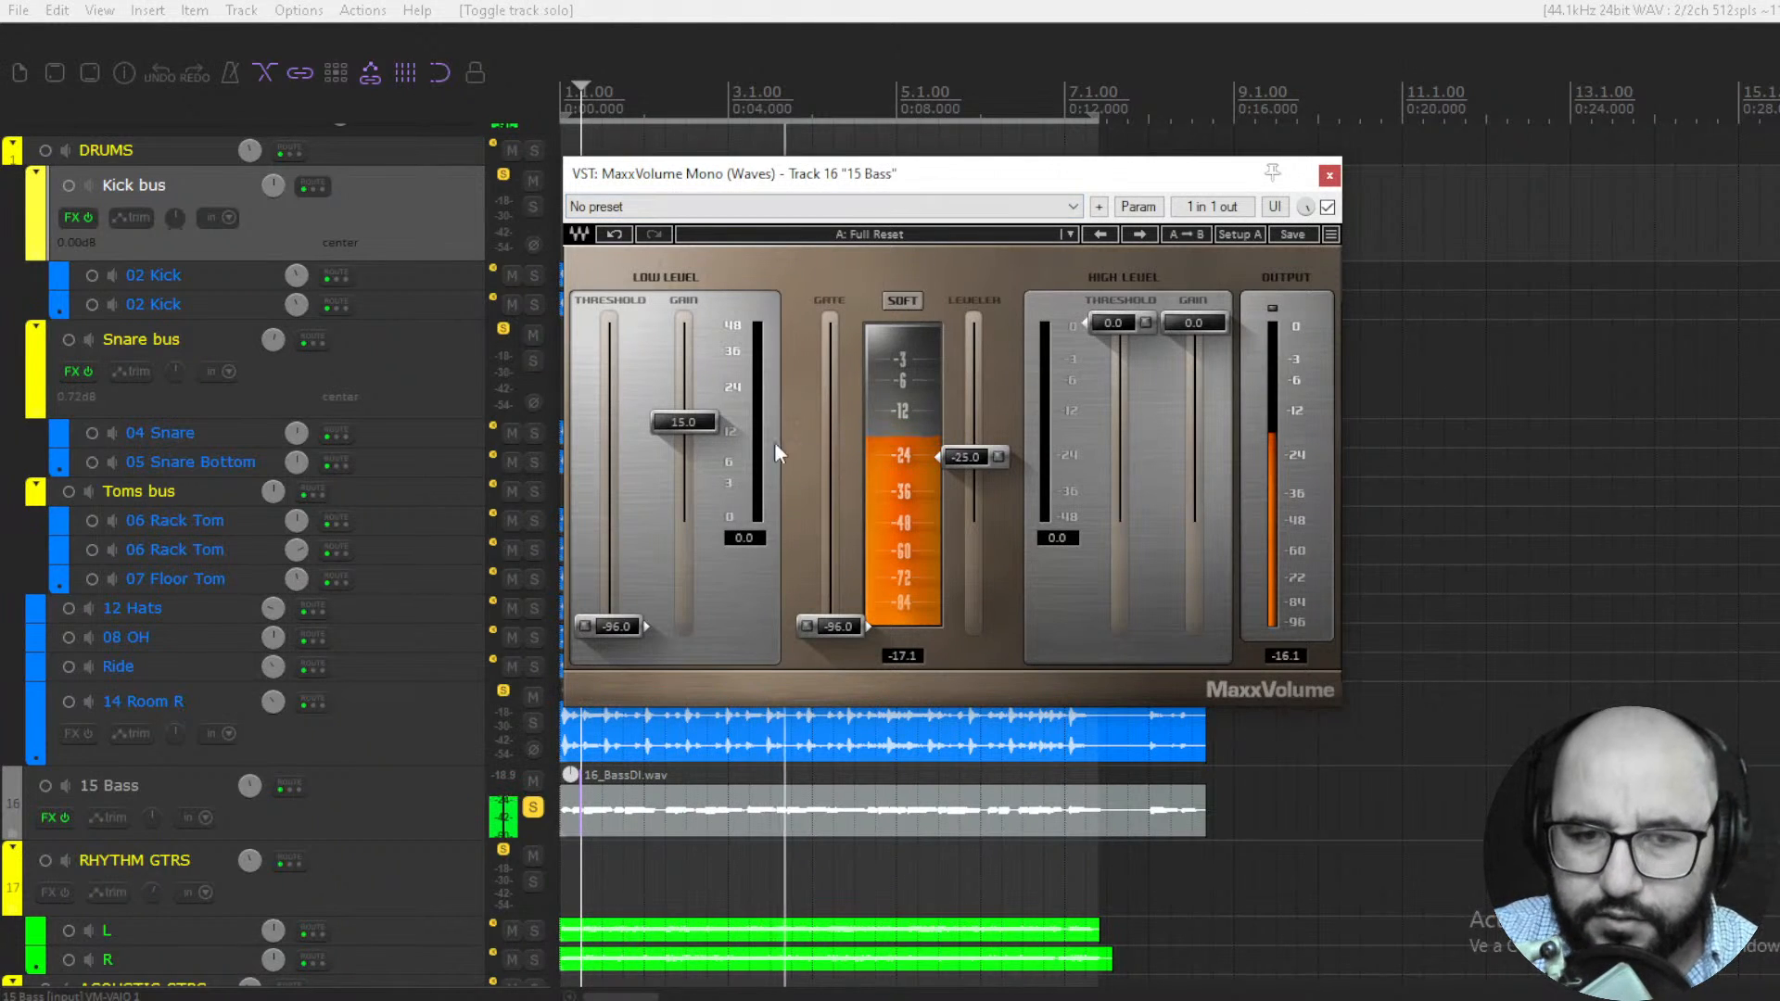
{"action": "left_click", "coordinate": [586, 628]}
{"action": "left_click_drag", "start_coordinate": [612, 627], "coordinate": [612, 401]}
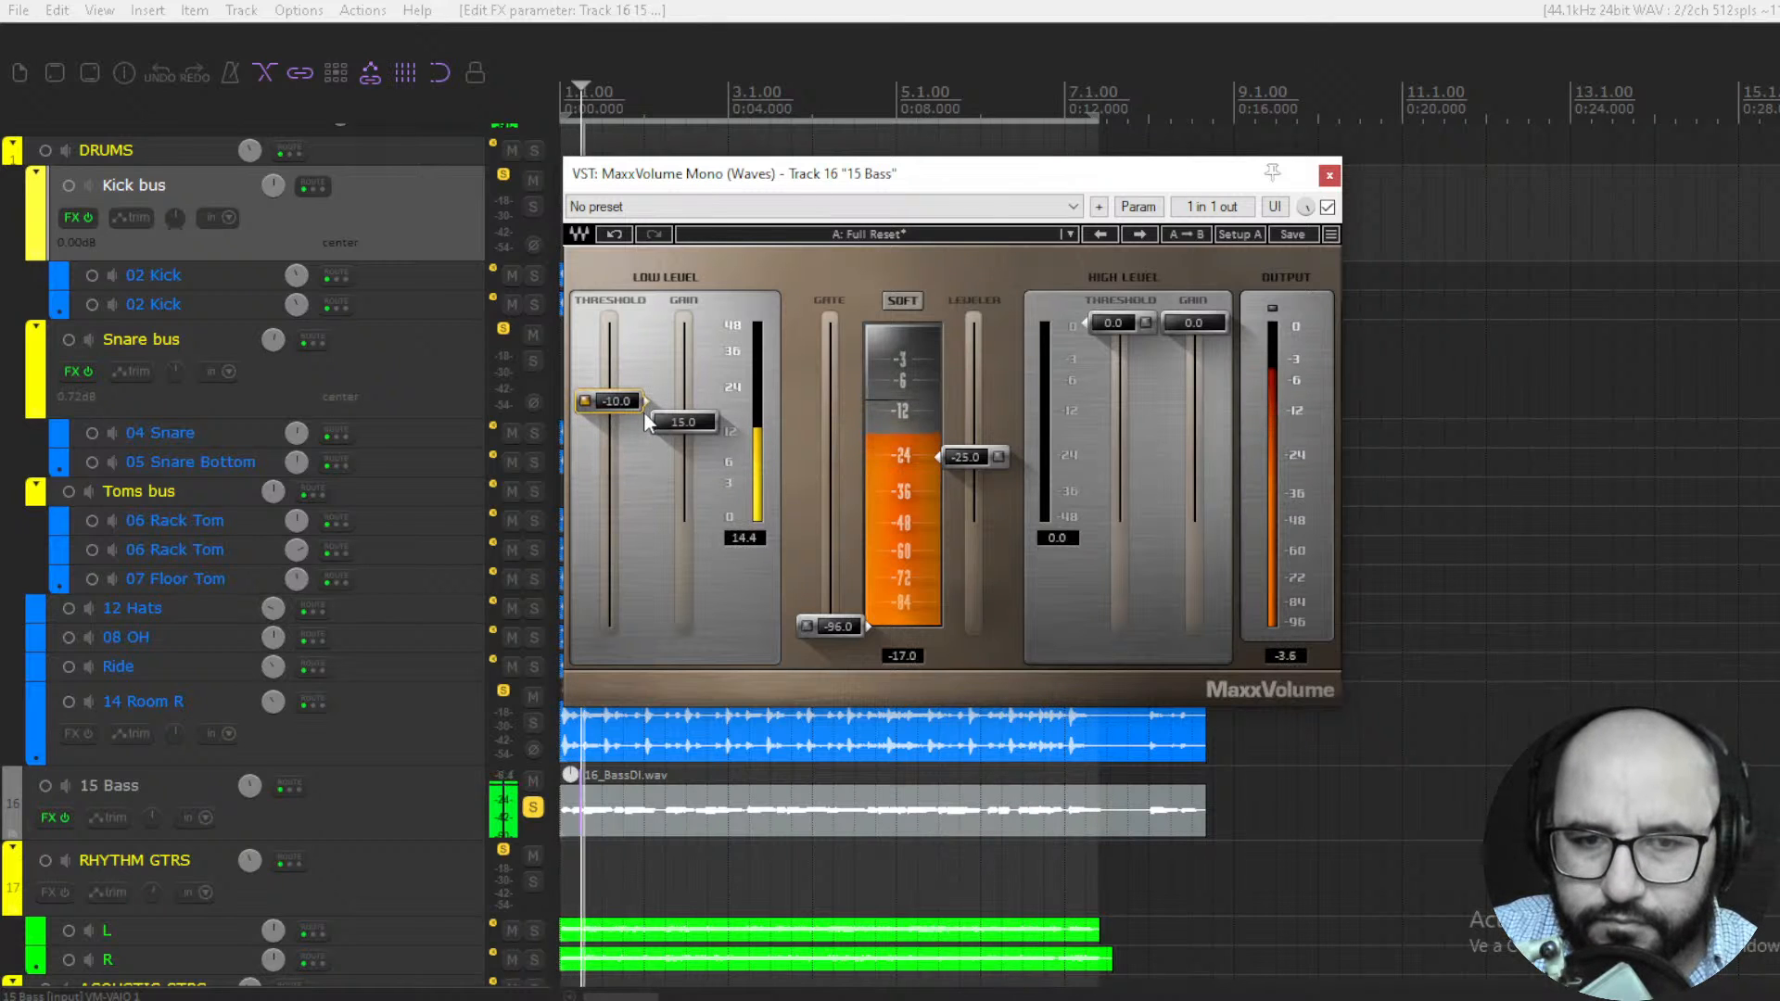
{"action": "left_click_drag", "start_coordinate": [612, 403], "coordinate": [612, 401]}
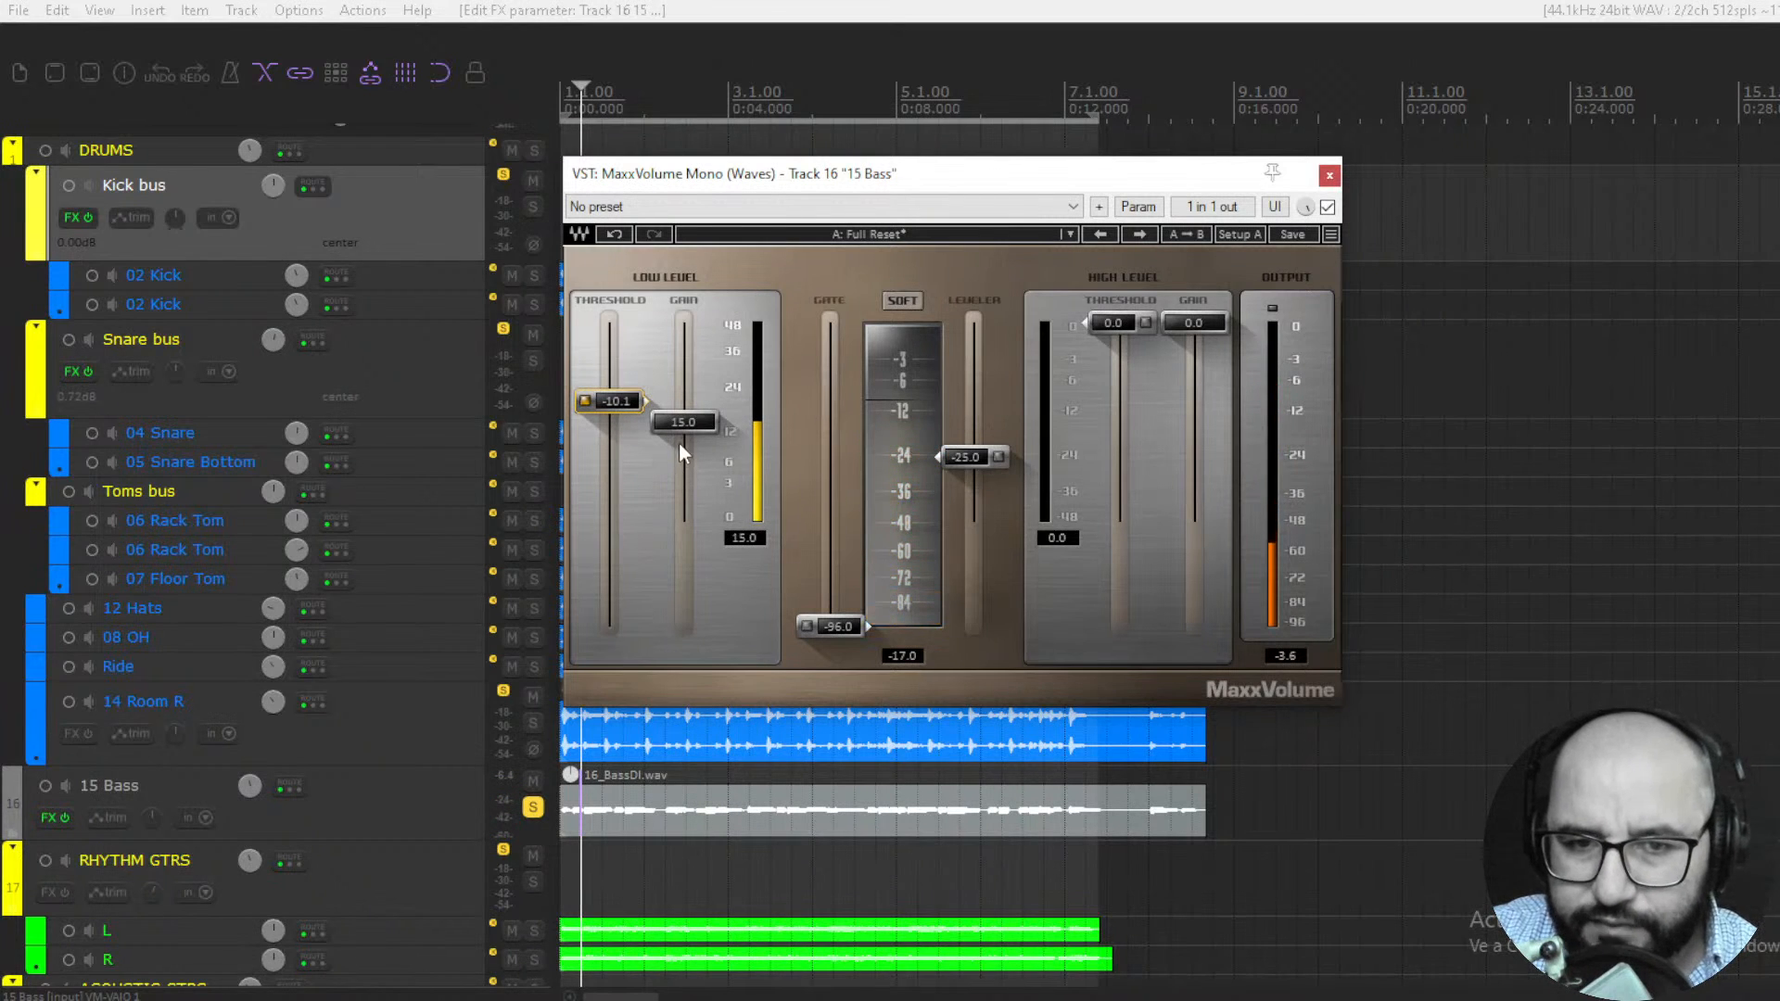
{"action": "left_click_drag", "start_coordinate": [687, 434], "coordinate": [687, 438]}
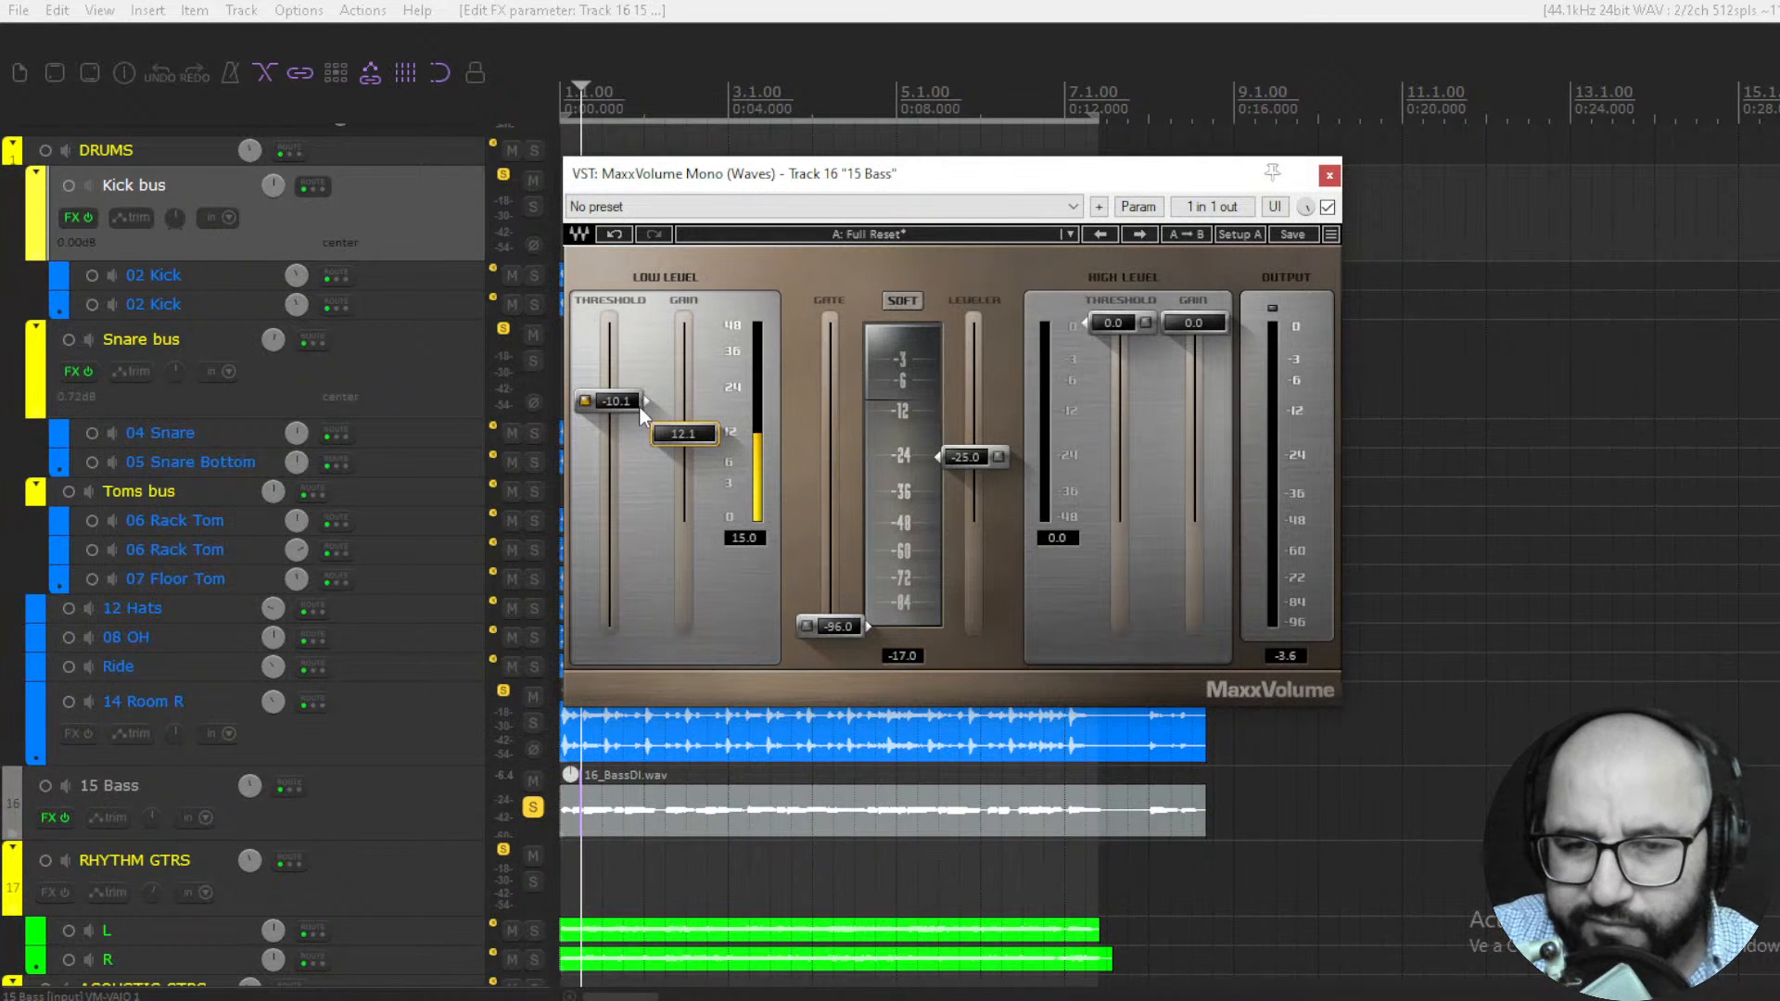
{"action": "key", "text": "space"}
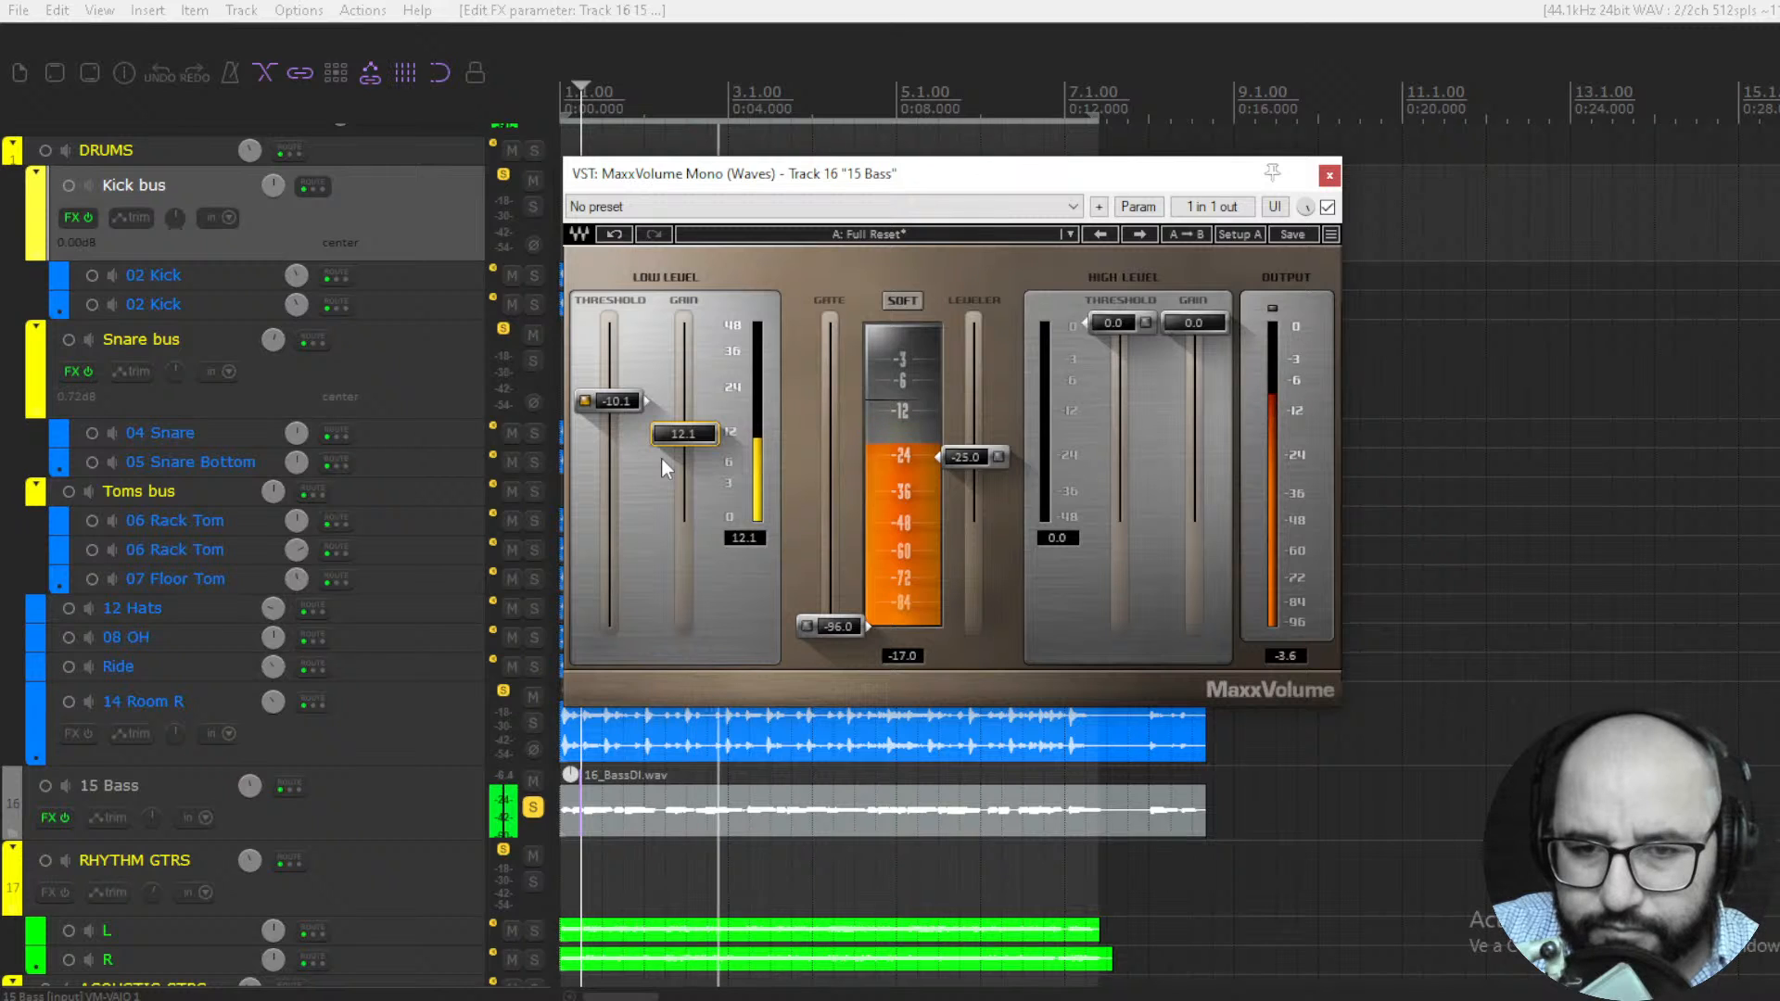
{"action": "left_click_drag", "start_coordinate": [683, 439], "coordinate": [683, 442]}
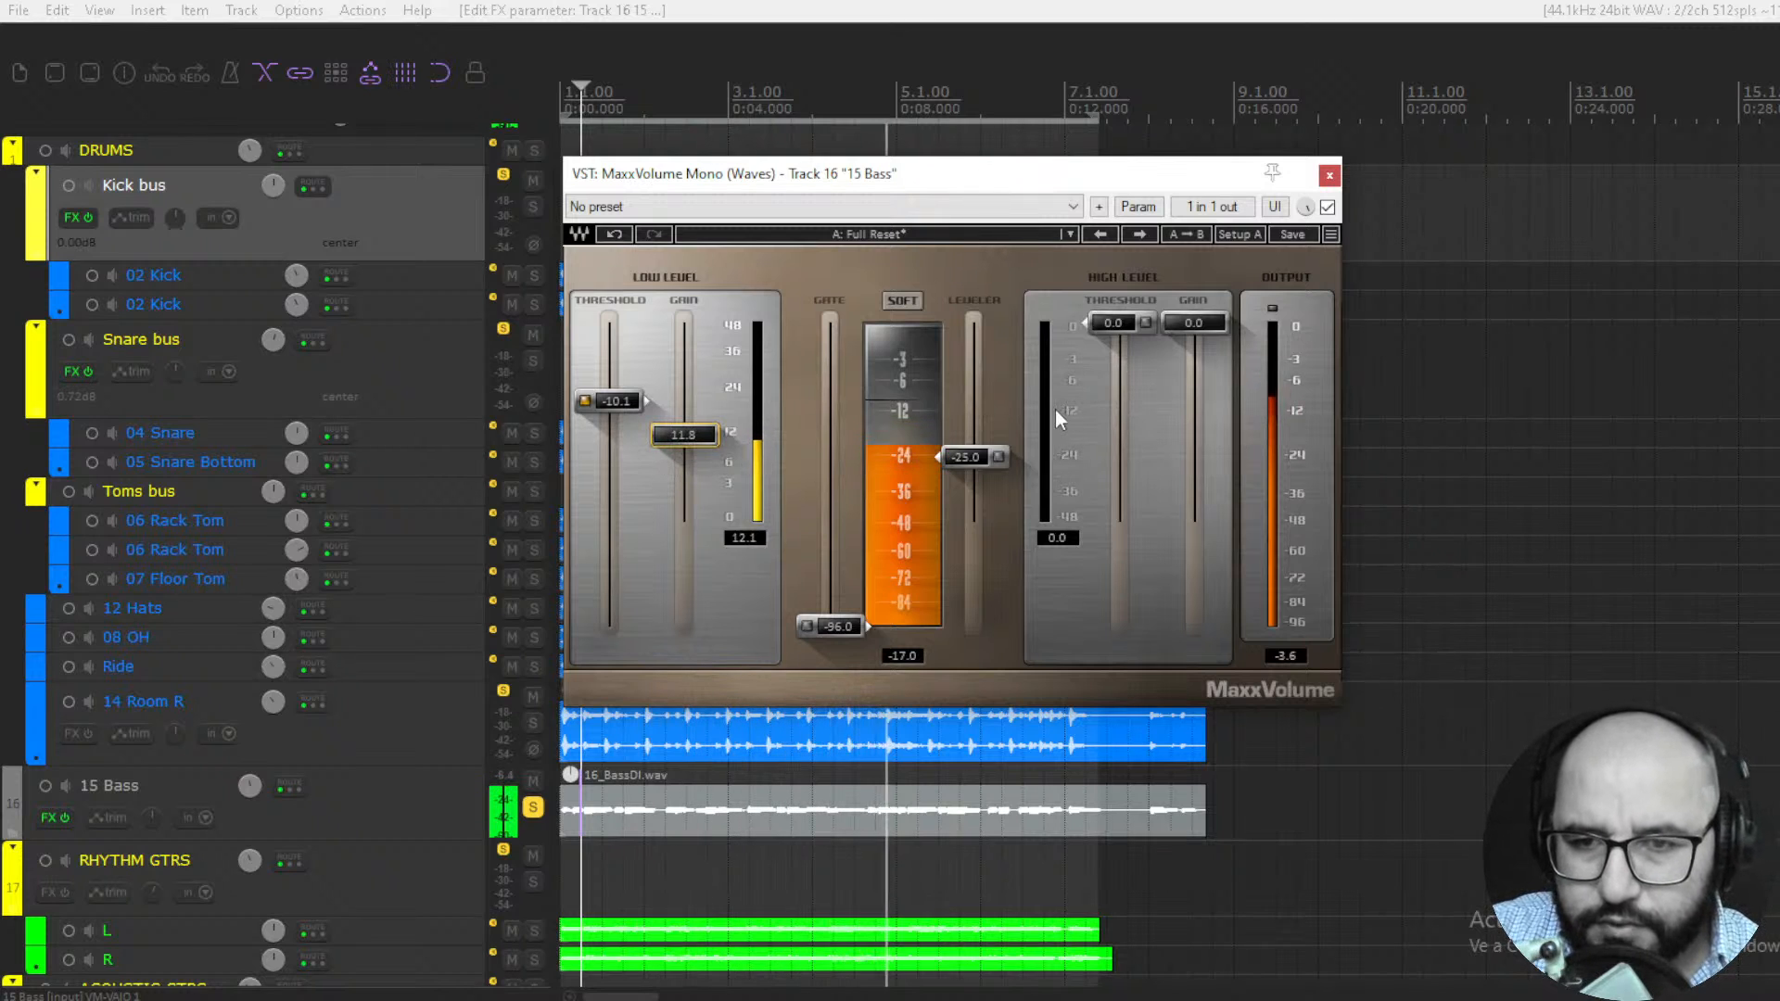
Activate the bass's Leveler at -24.3 and High Level section with threshold -19.7 and gain -8.2, comparing against the bypassed sound
{"action": "left_click_drag", "start_coordinate": [981, 466], "coordinate": [978, 457]}
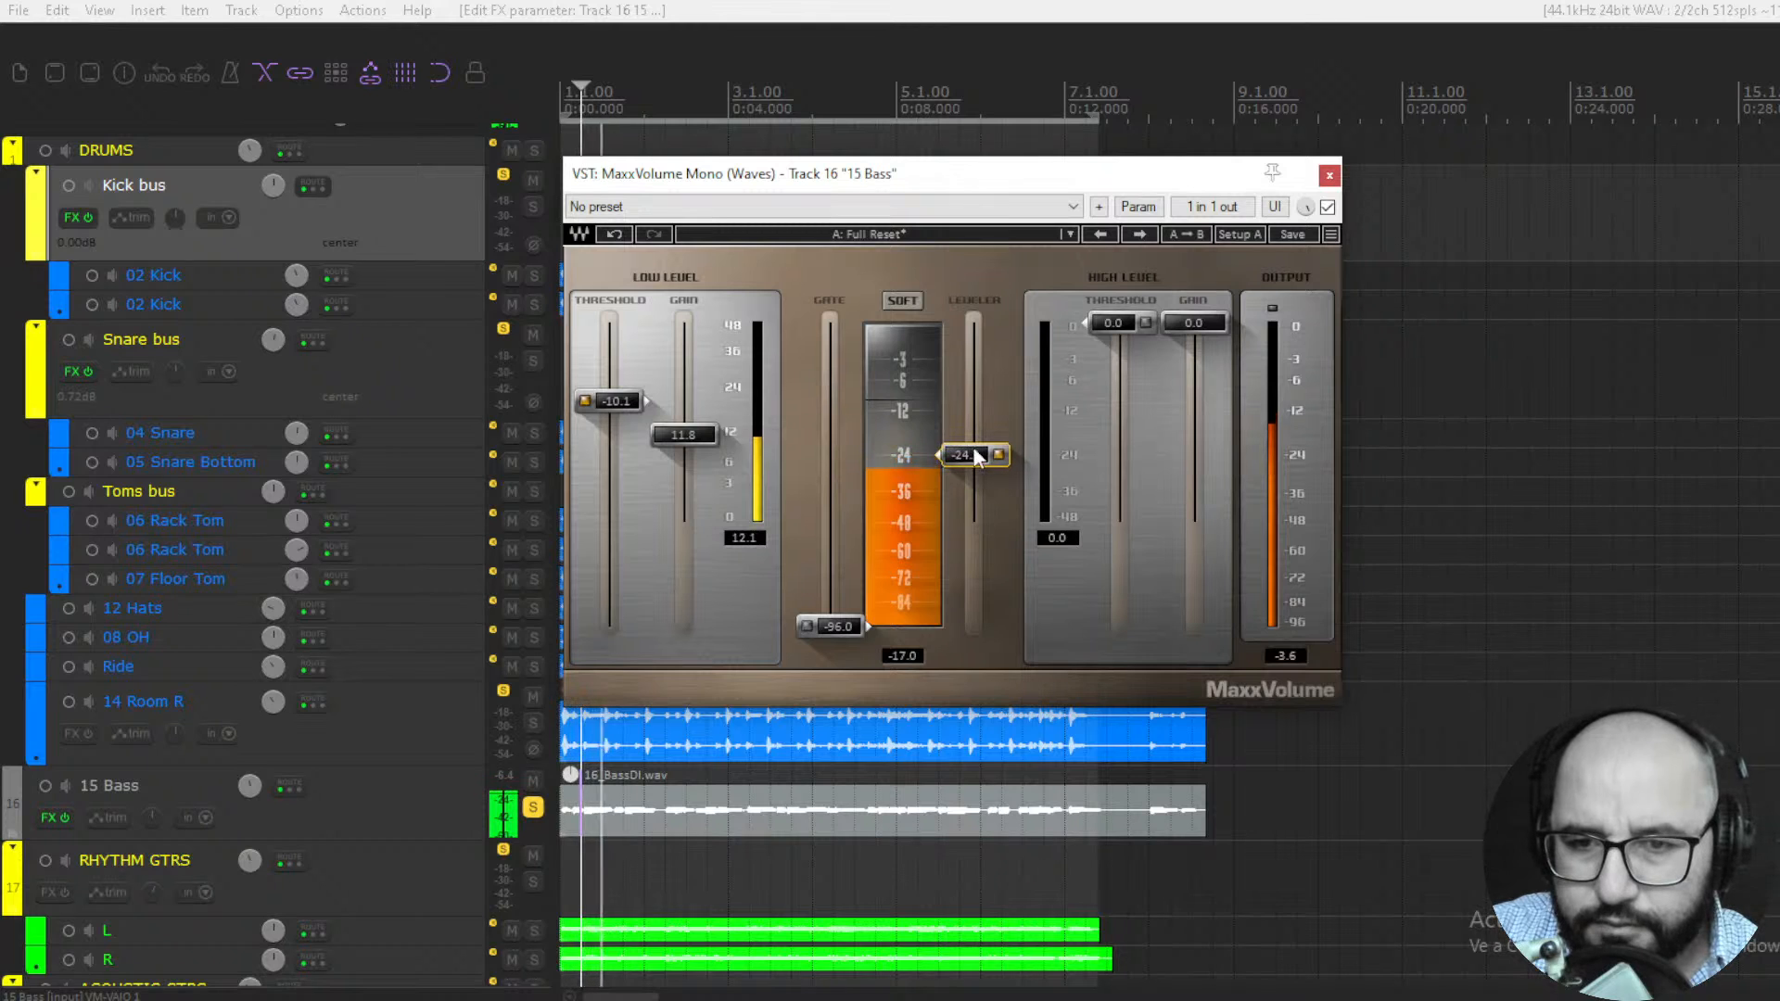
{"action": "left_click_drag", "start_coordinate": [1120, 322], "coordinate": [1119, 439]}
{"action": "left_click_drag", "start_coordinate": [1195, 323], "coordinate": [1195, 391]}
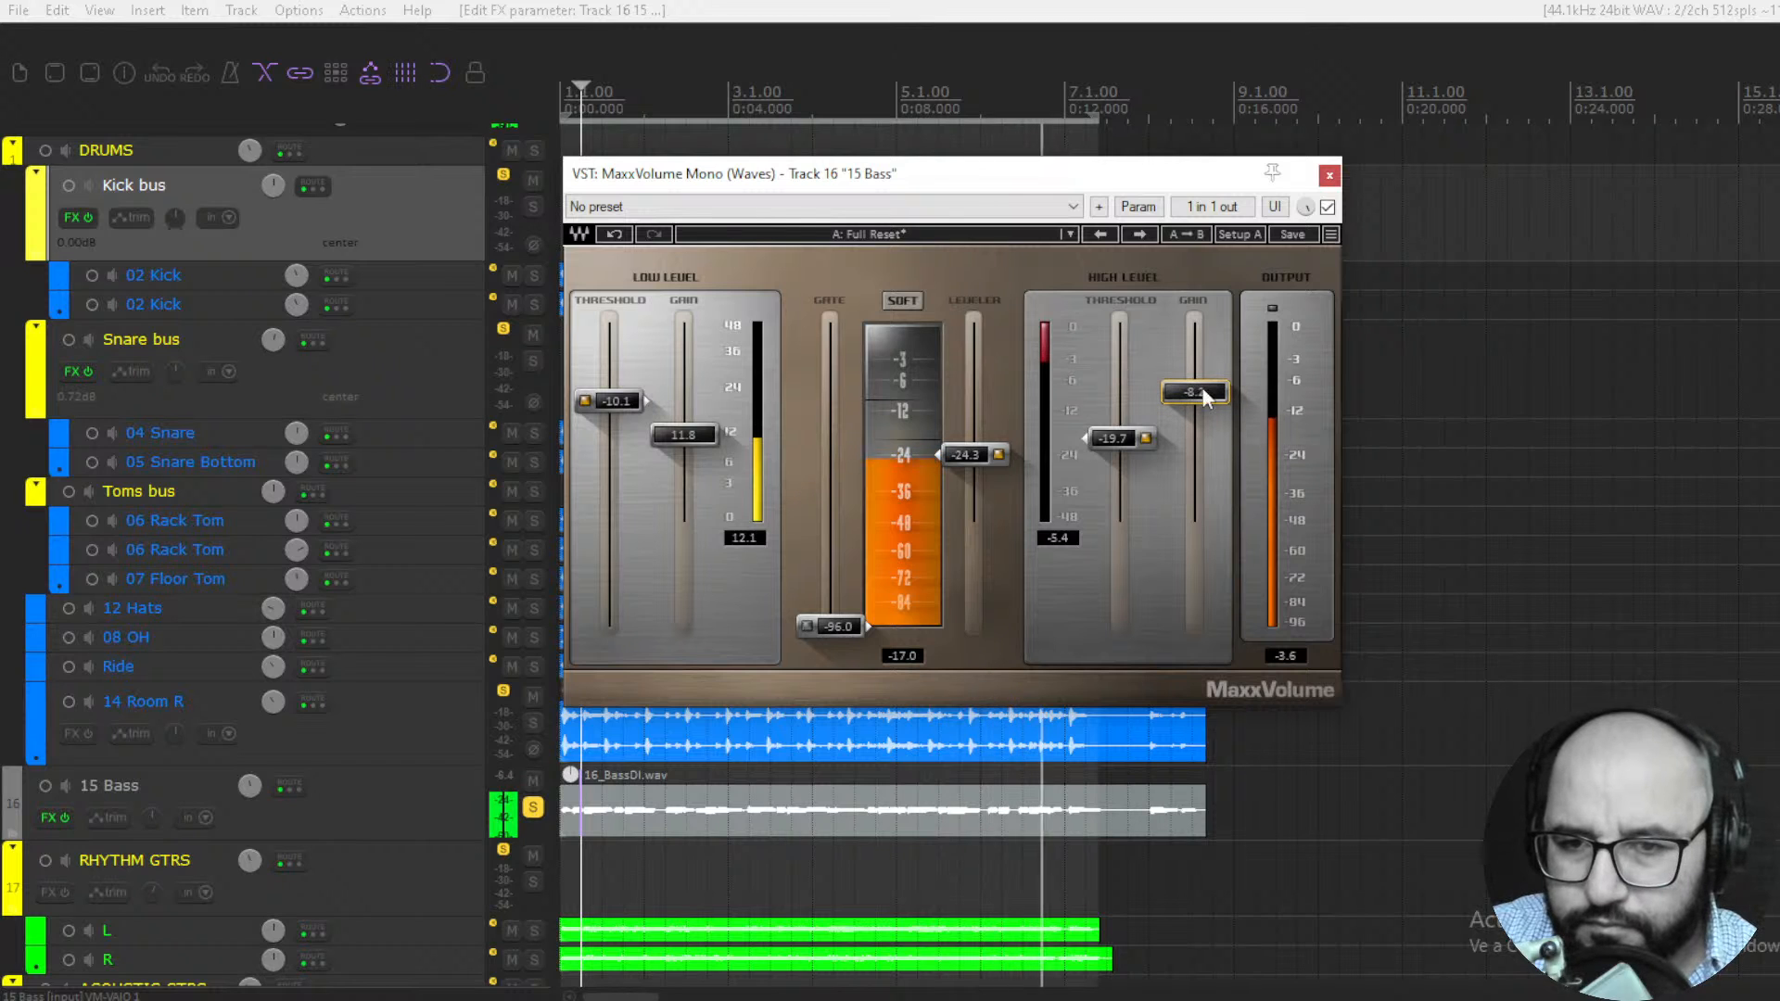
{"action": "left_click", "coordinate": [1328, 206]}
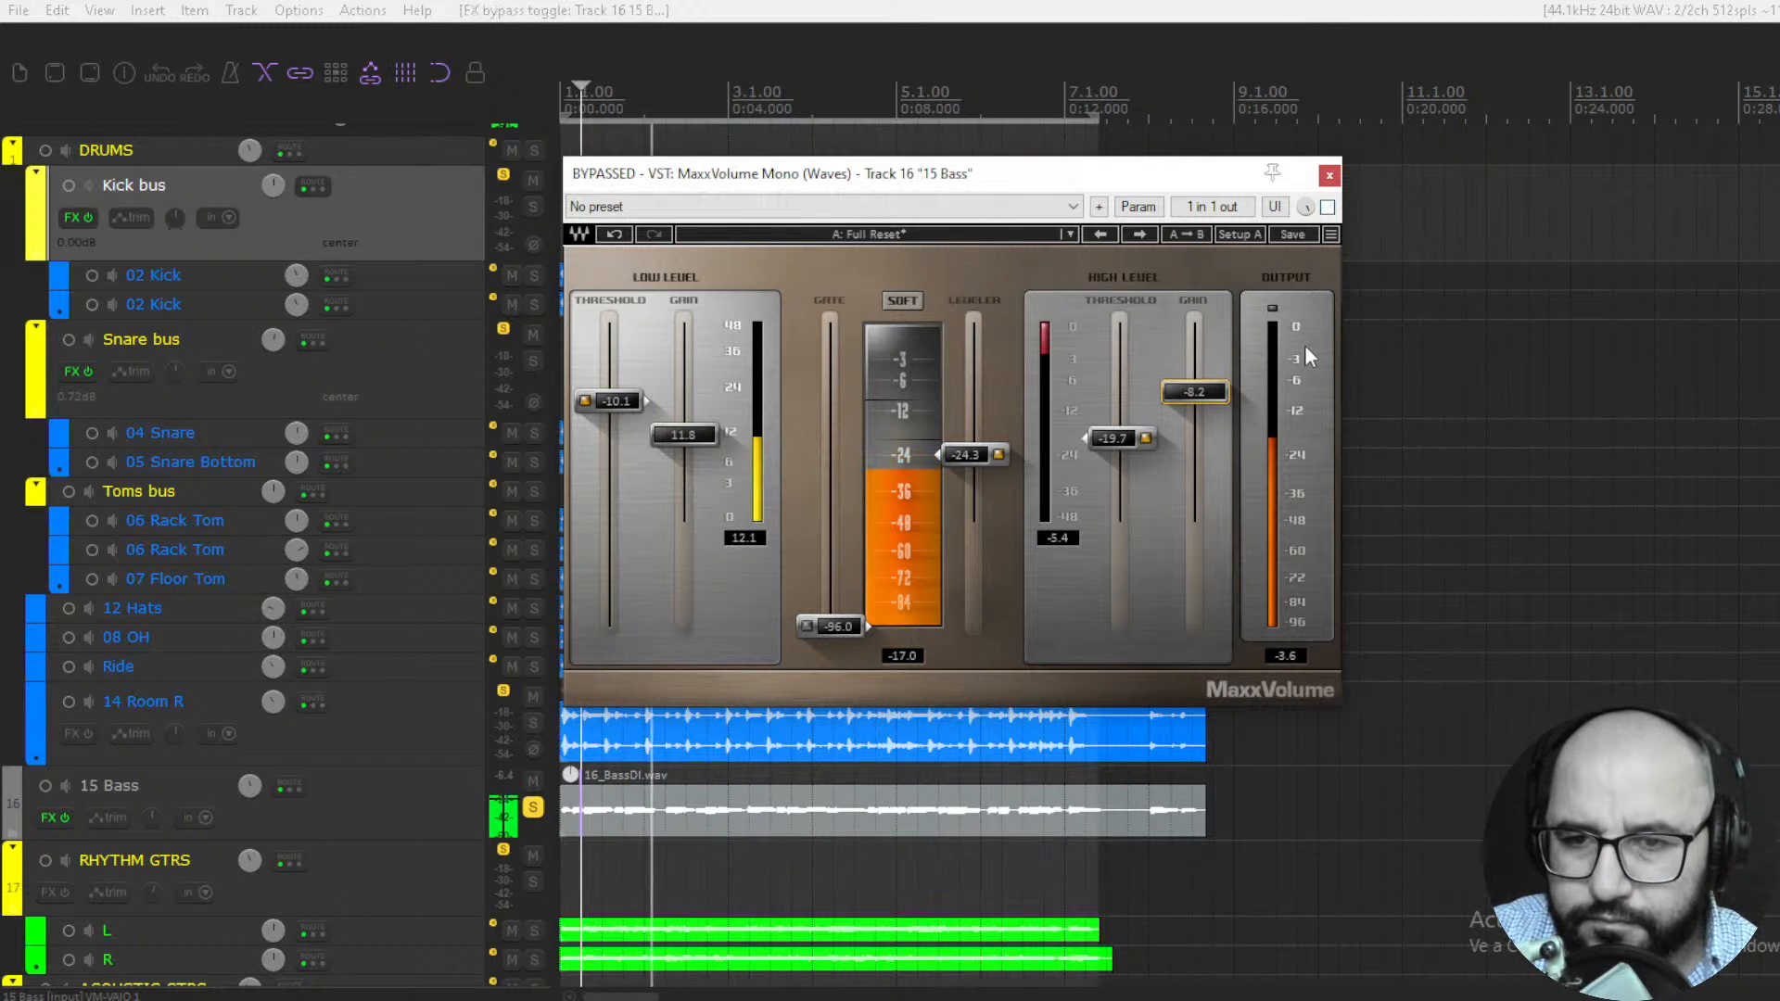
{"action": "left_click", "coordinate": [1328, 207]}
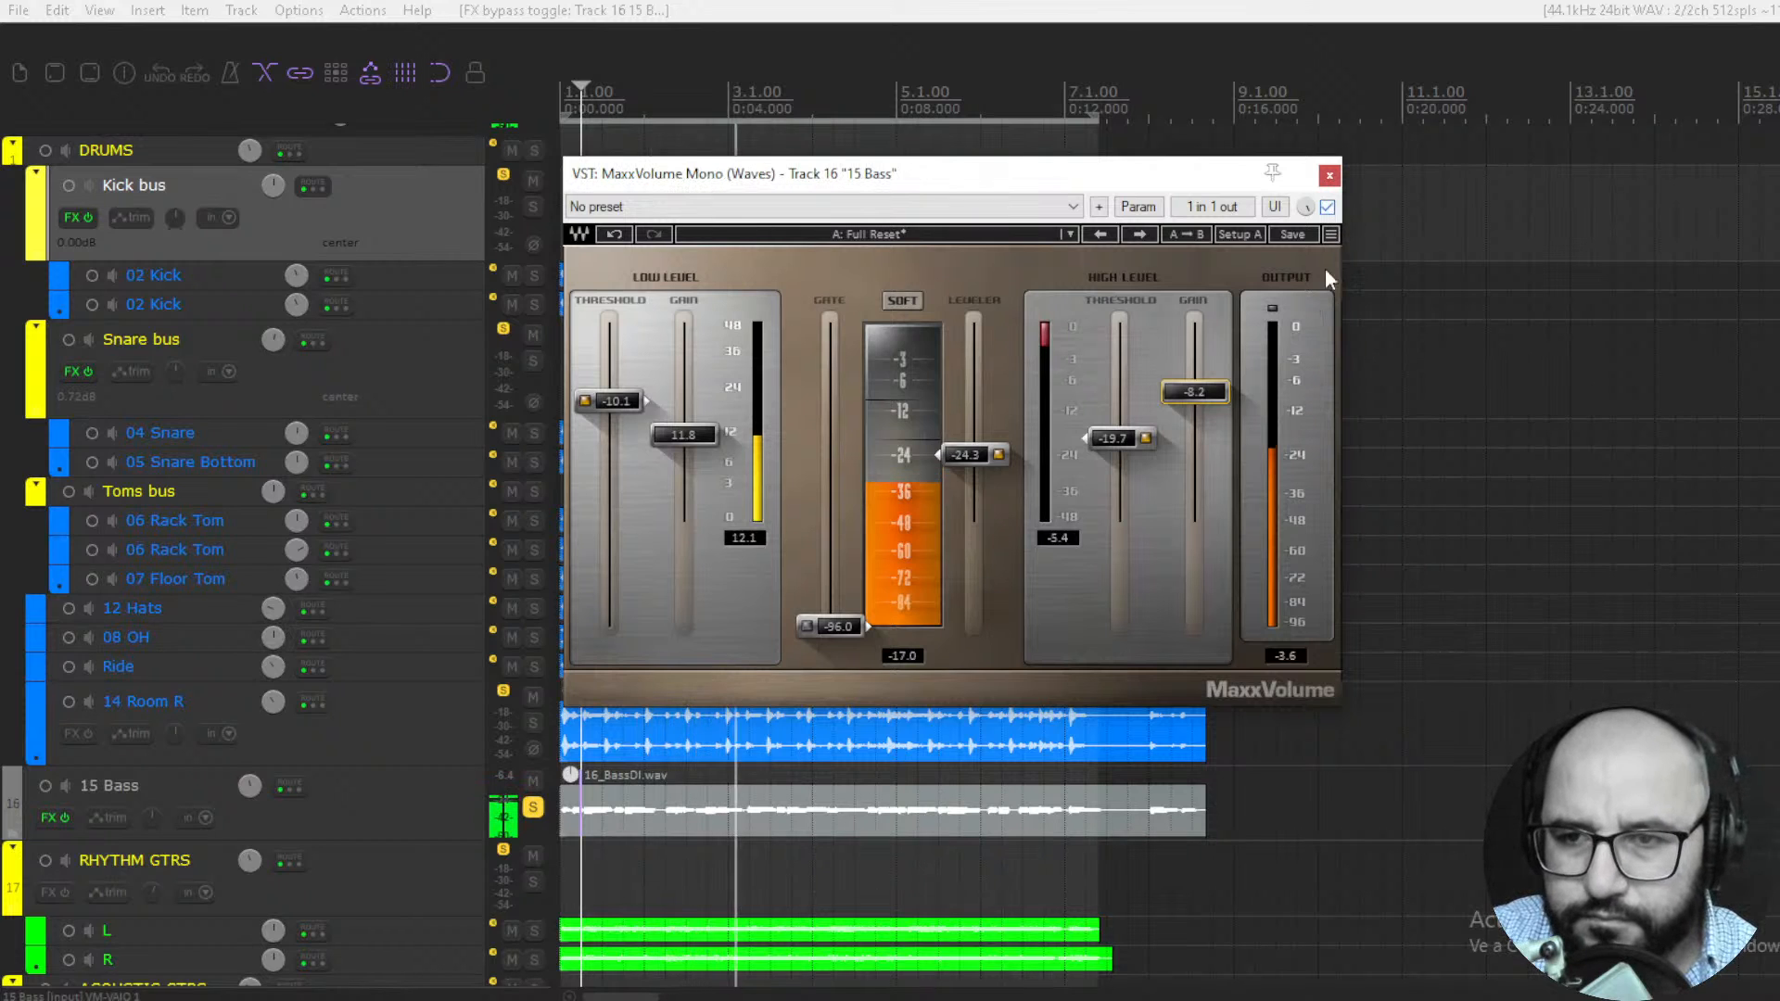
Lower the bass's High Level gain to -10.7, compare it with MaxxVolume bypassed and active, and fine-tune the gain to -11.1
{"action": "left_click_drag", "start_coordinate": [1196, 392], "coordinate": [1196, 403]}
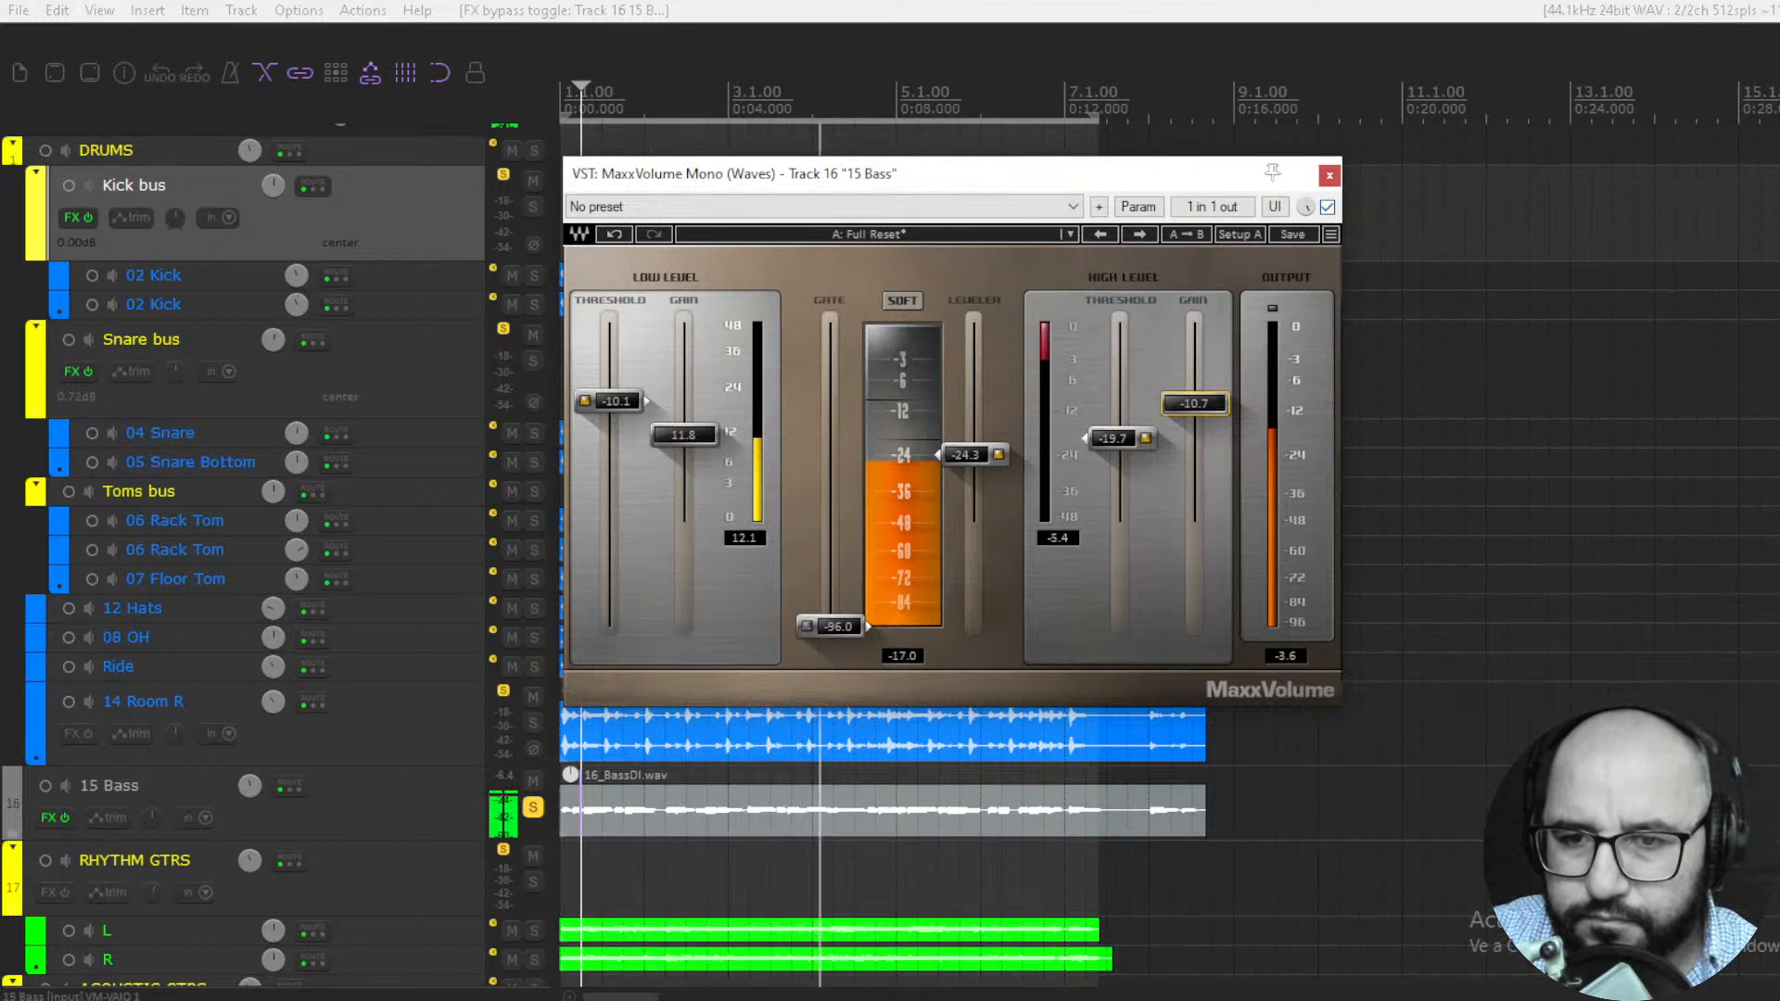
{"action": "left_click", "coordinate": [1328, 207]}
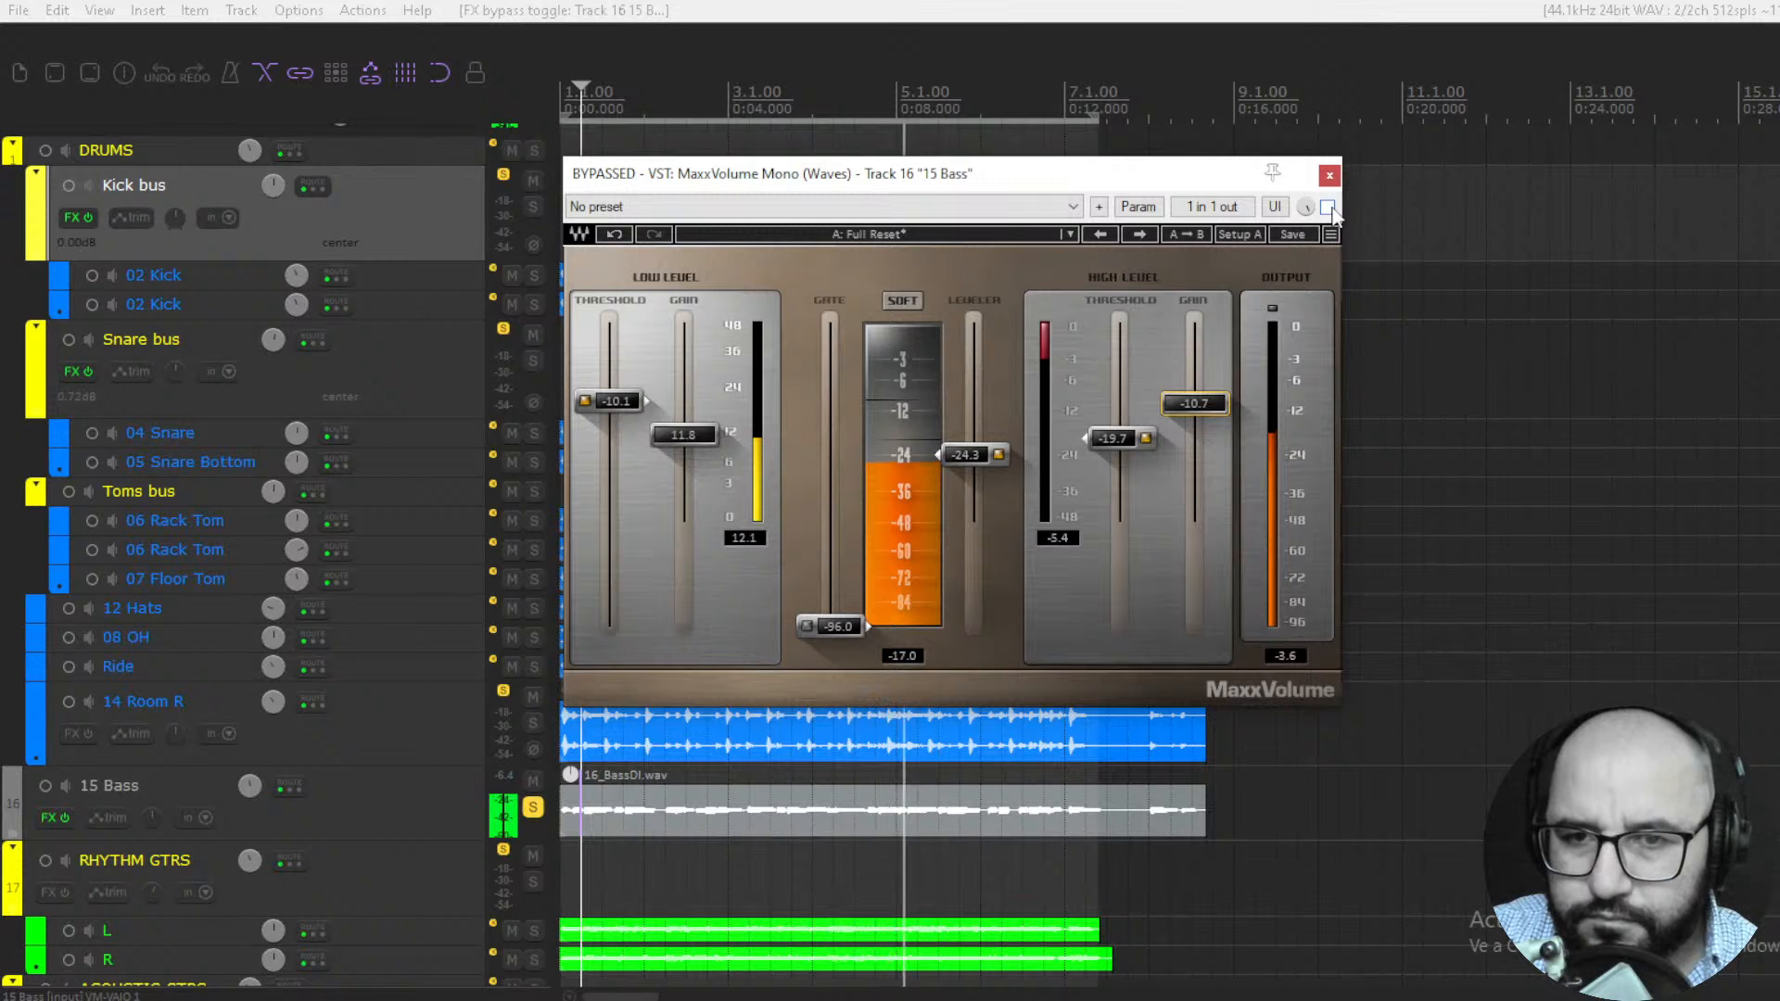
{"action": "left_click", "coordinate": [1328, 206]}
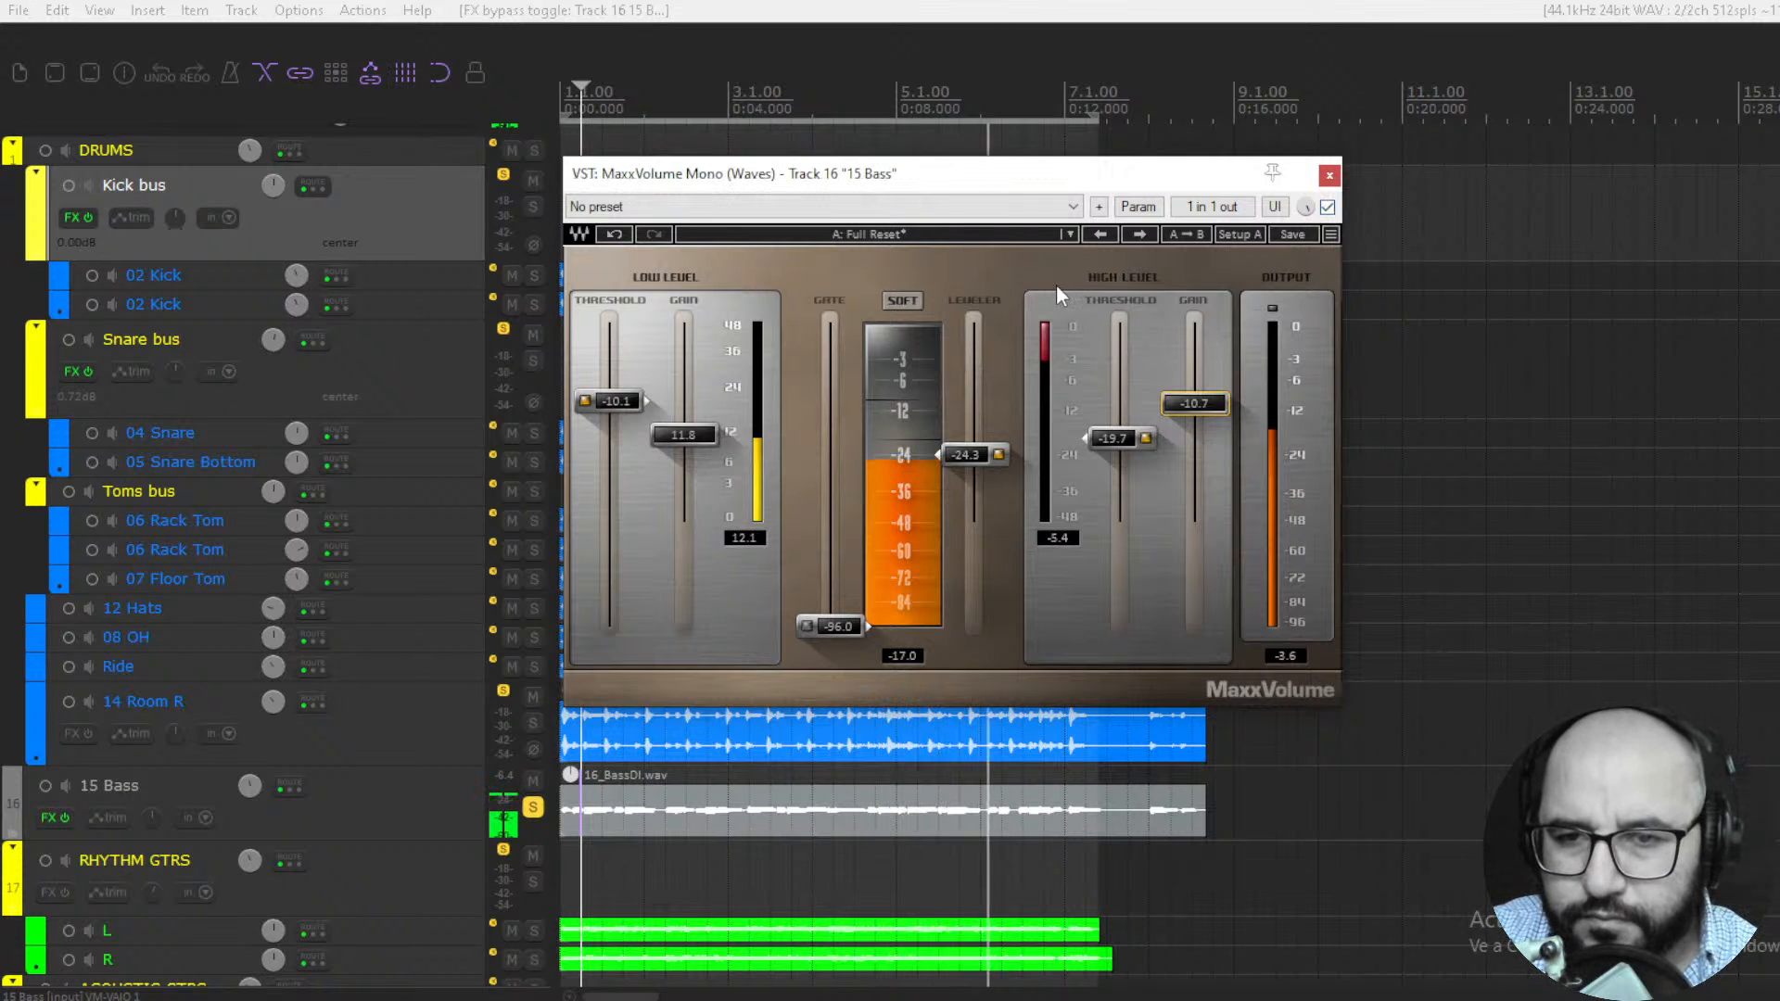
{"action": "left_click", "coordinate": [1328, 207]}
{"action": "left_click", "coordinate": [1328, 207]}
{"action": "left_click", "coordinate": [1207, 405]}
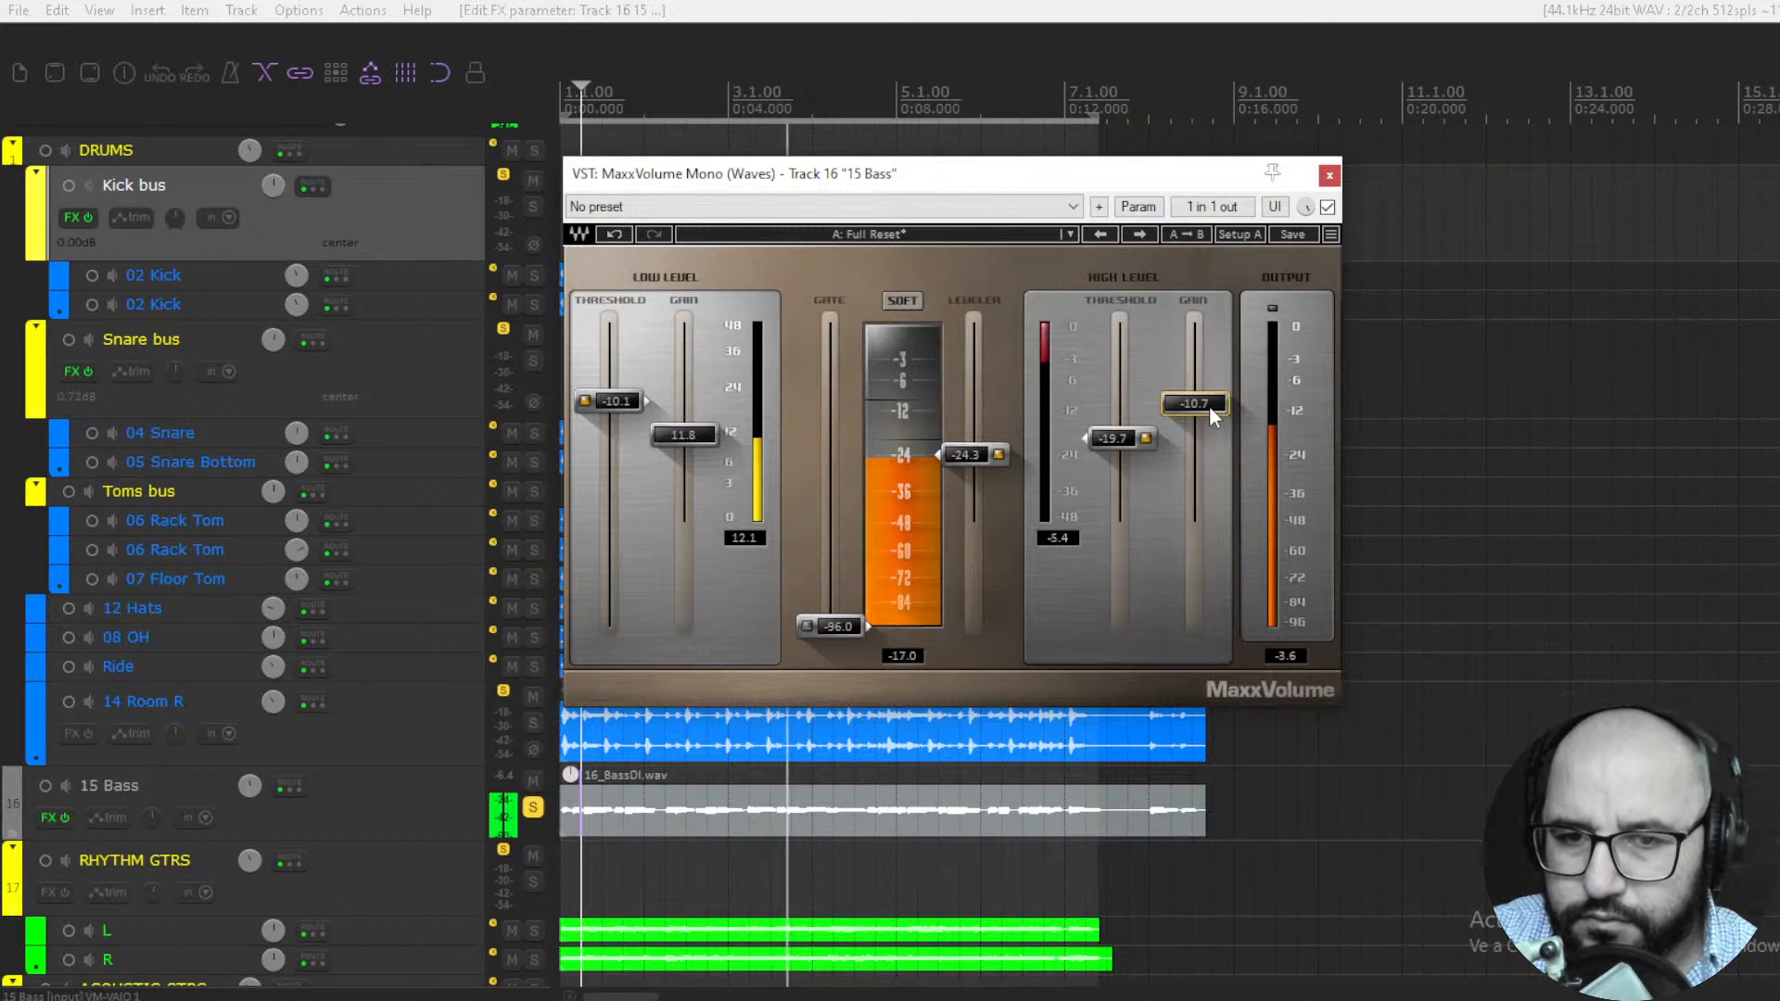
{"action": "left_click_drag", "start_coordinate": [1199, 412], "coordinate": [1193, 408]}
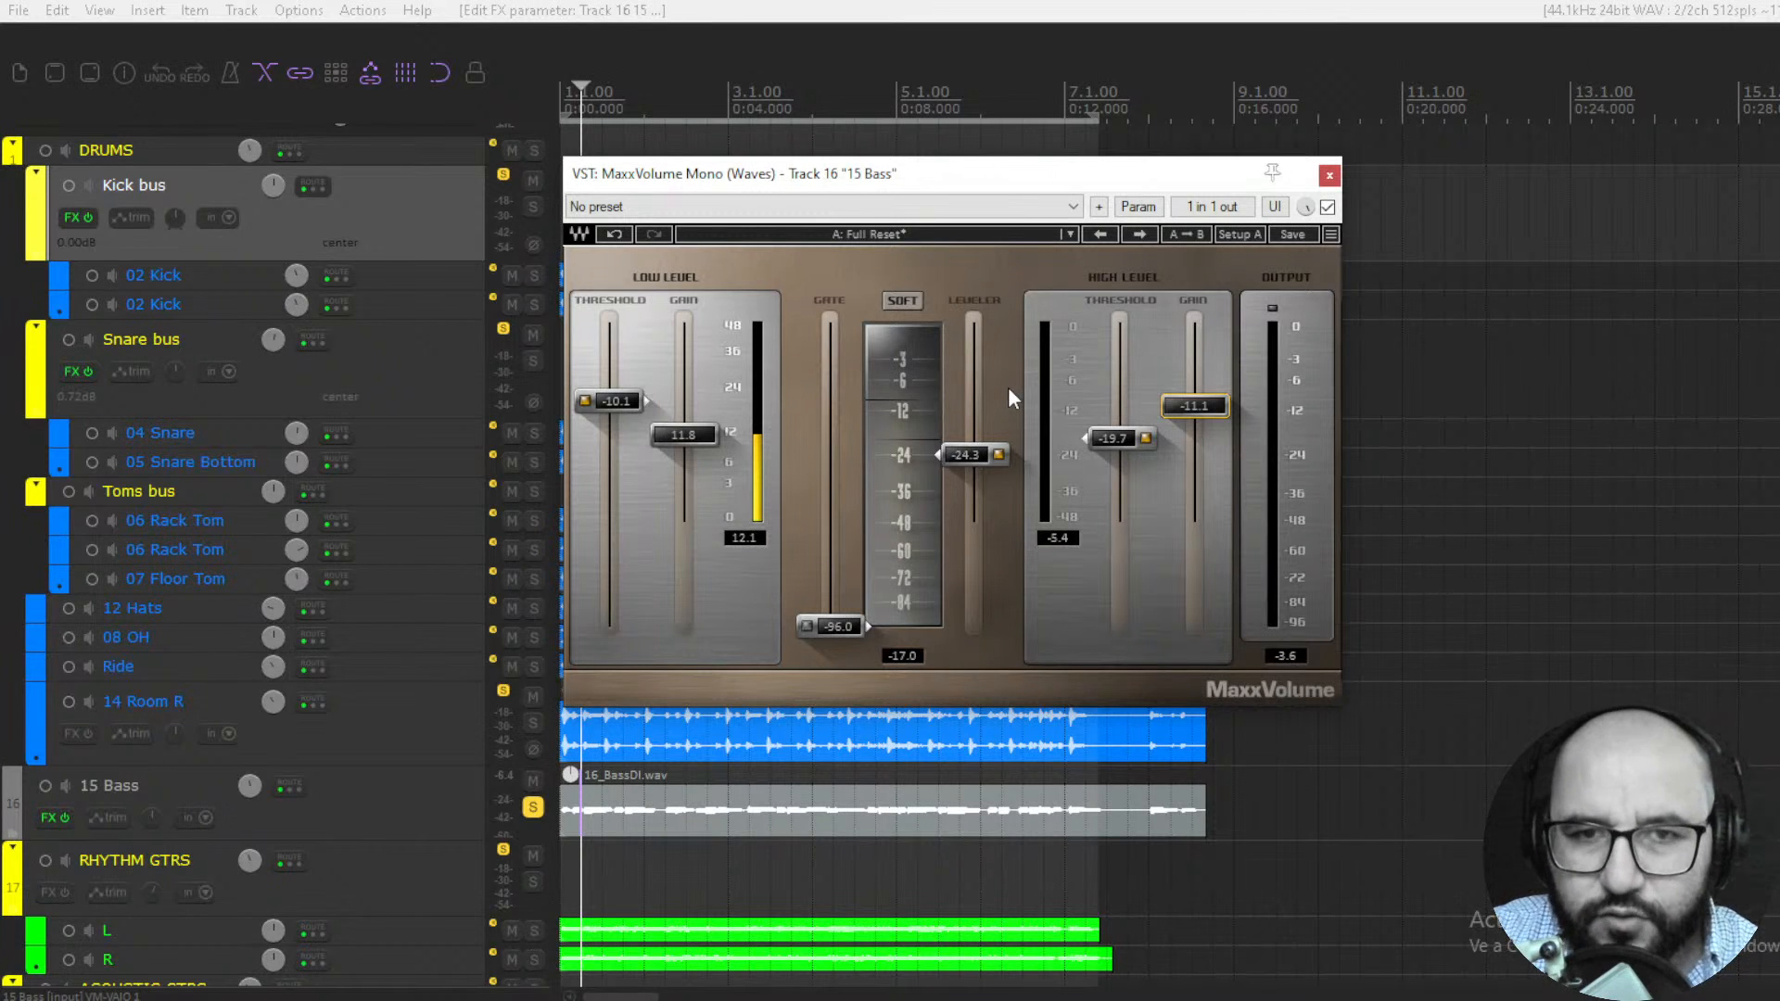
Switch to the browser and show the home page offering free rock and metal music production resources
{"action": "key", "text": "alt+Tab"}
{"action": "left_click", "coordinate": [78, 762]}
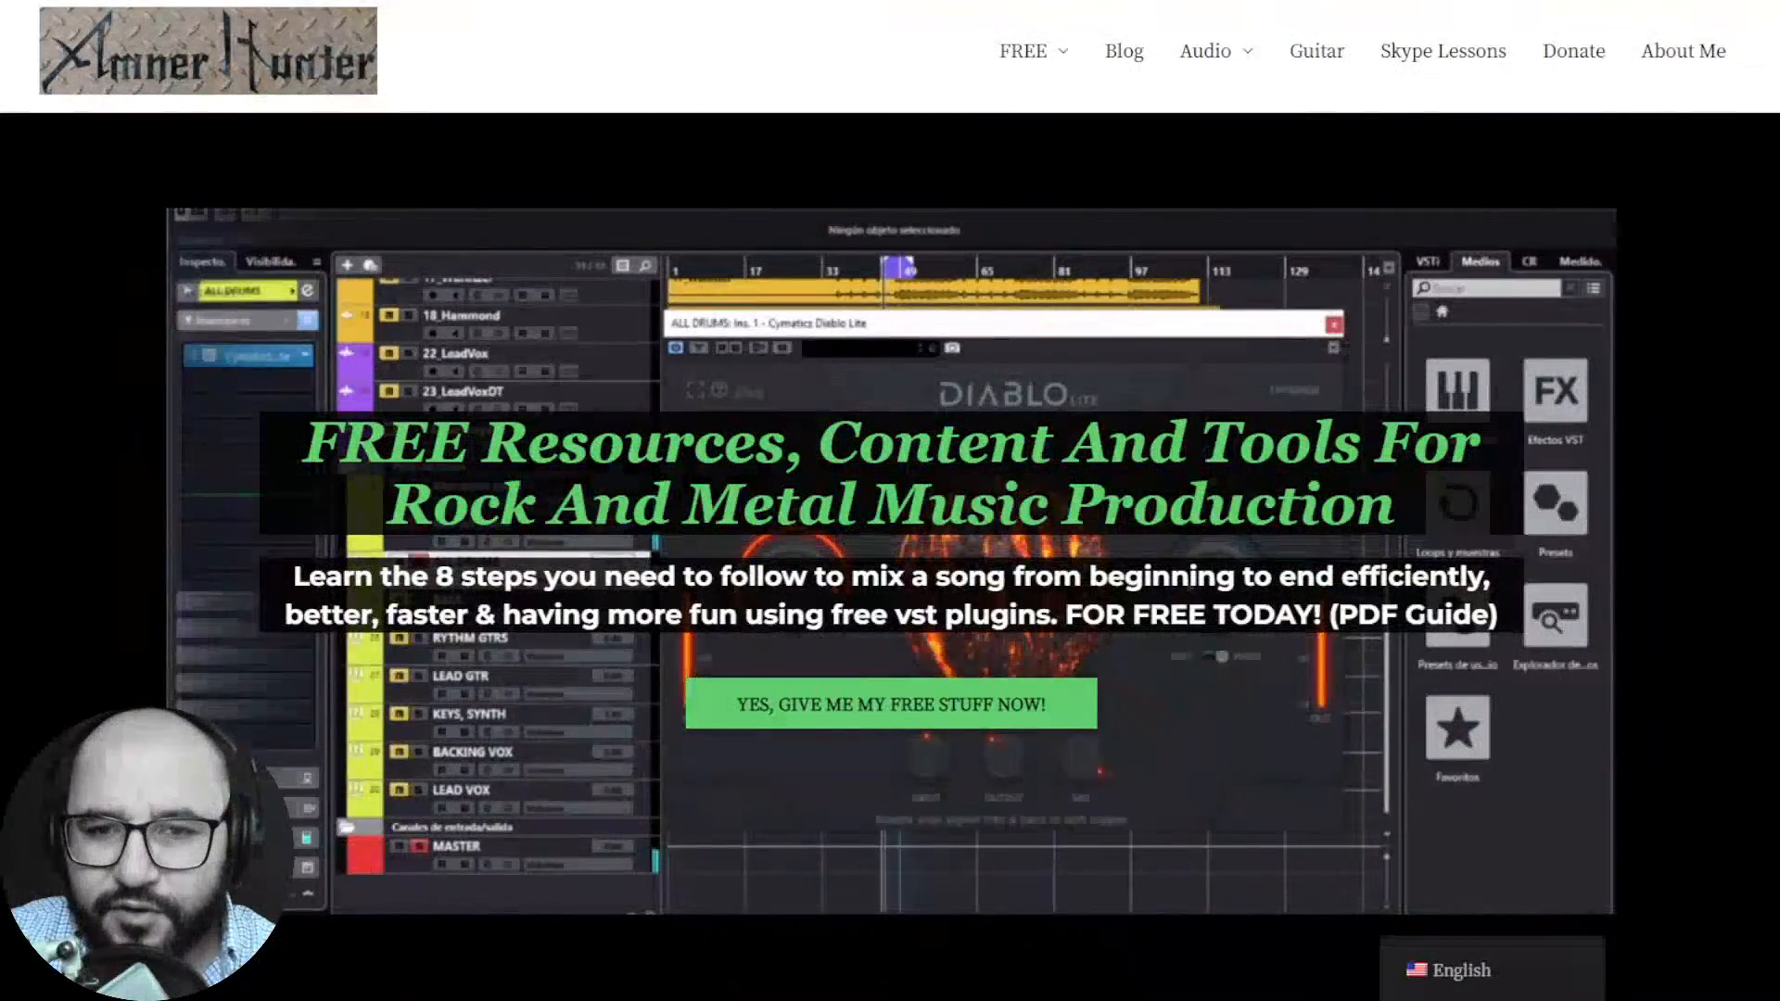